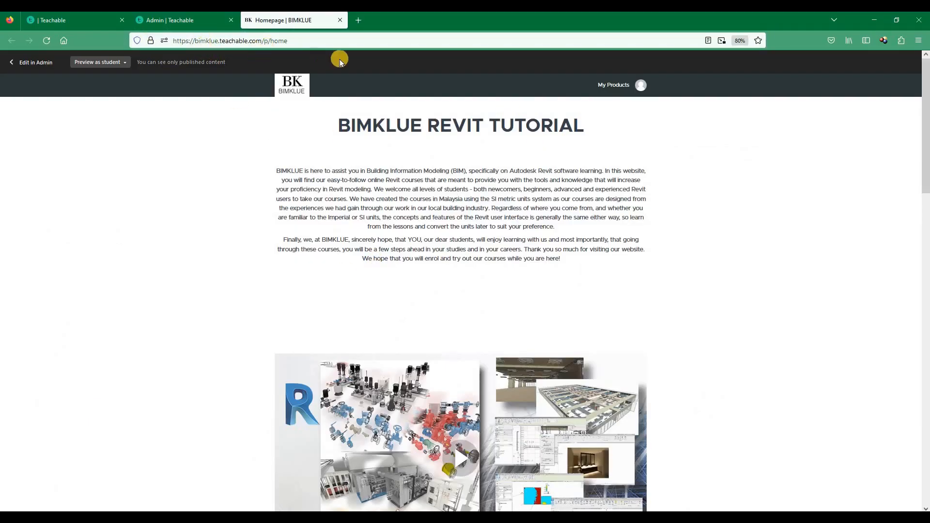
# Browse the courses available on the BIMKLUE homepage and open the Revit MEP HVAC Services course page.
pyautogui.scroll(-15, 479, 193)
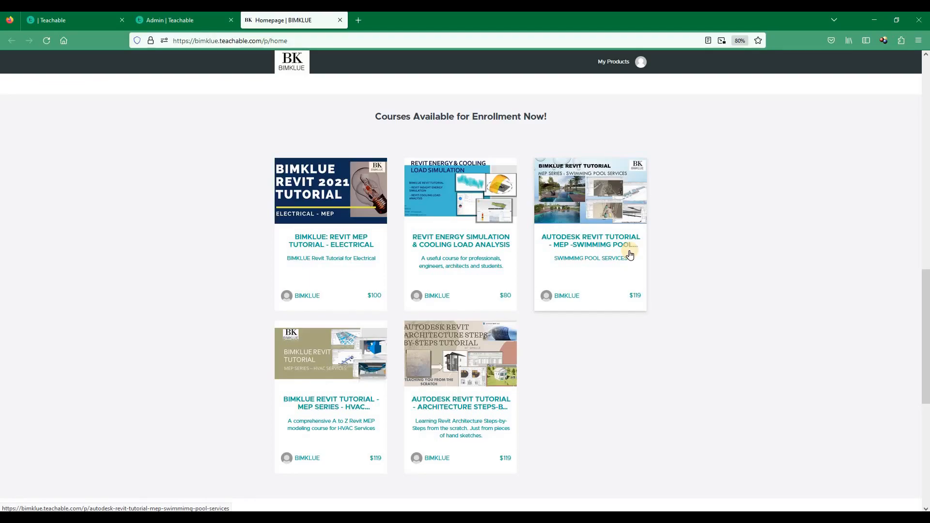
pyautogui.scroll(-1, 368, 345)
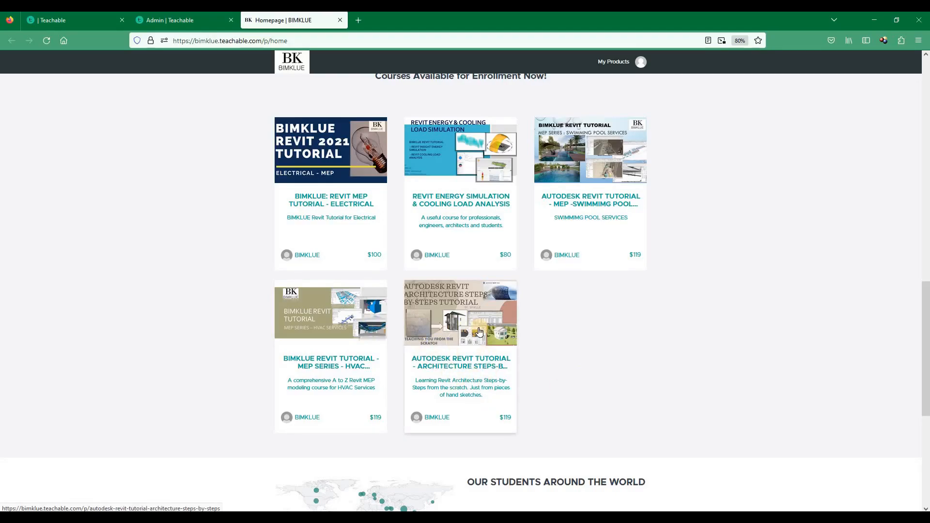
pyautogui.scroll(-3, 479, 332)
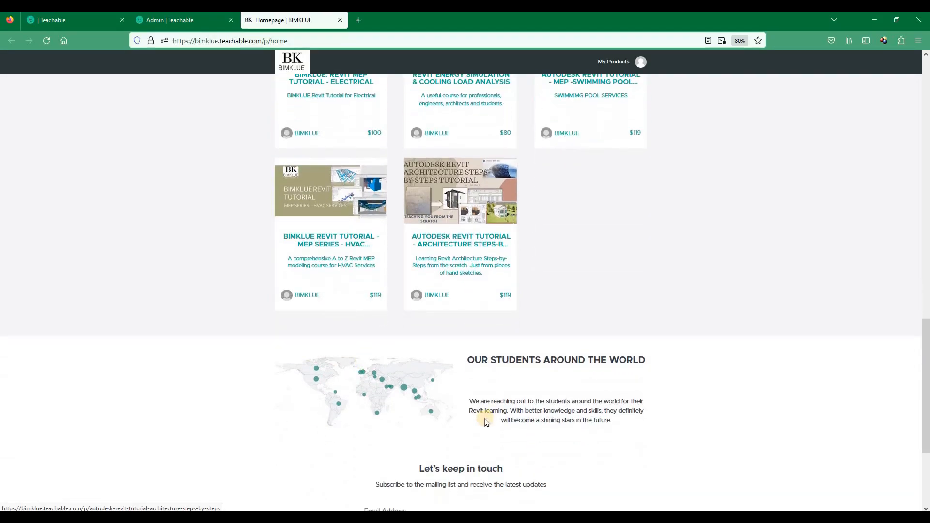
pyautogui.click(347, 244)
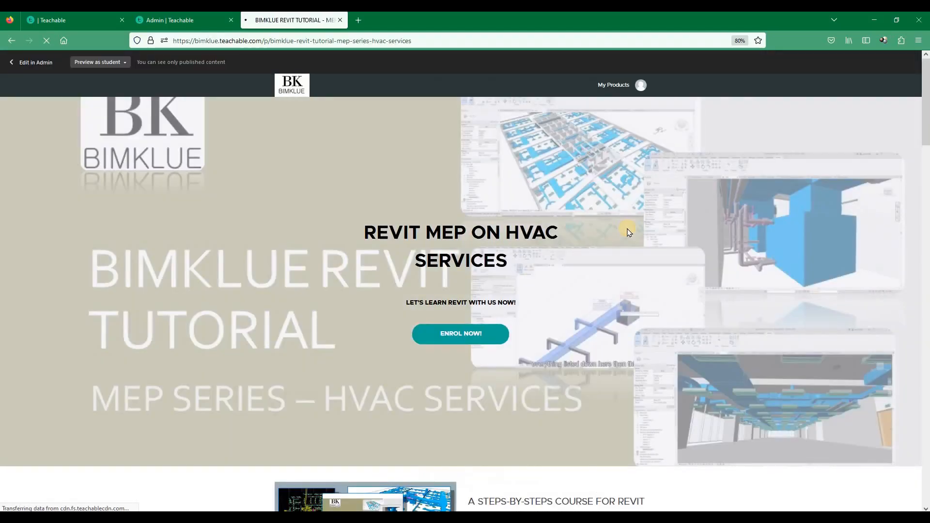
# Examine the HVAC course outline from project set up to scheduling, and the course highlights beneath it.
pyautogui.scroll(-10, 629, 232)
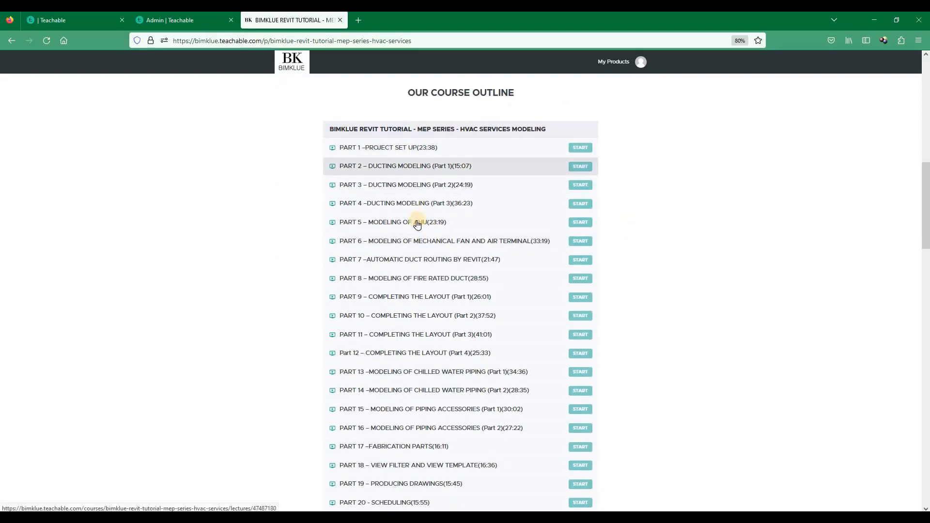
pyautogui.scroll(-1, 339, 194)
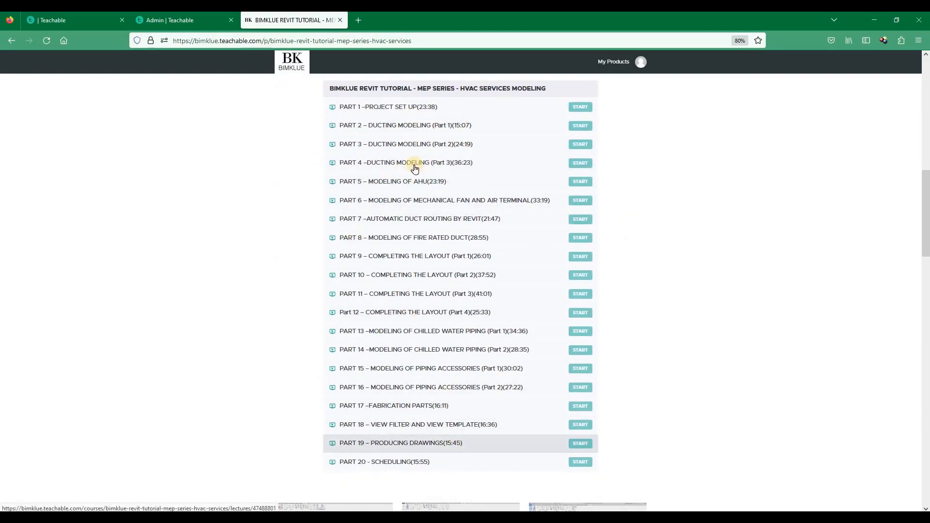
pyautogui.scroll(-2, 469, 269)
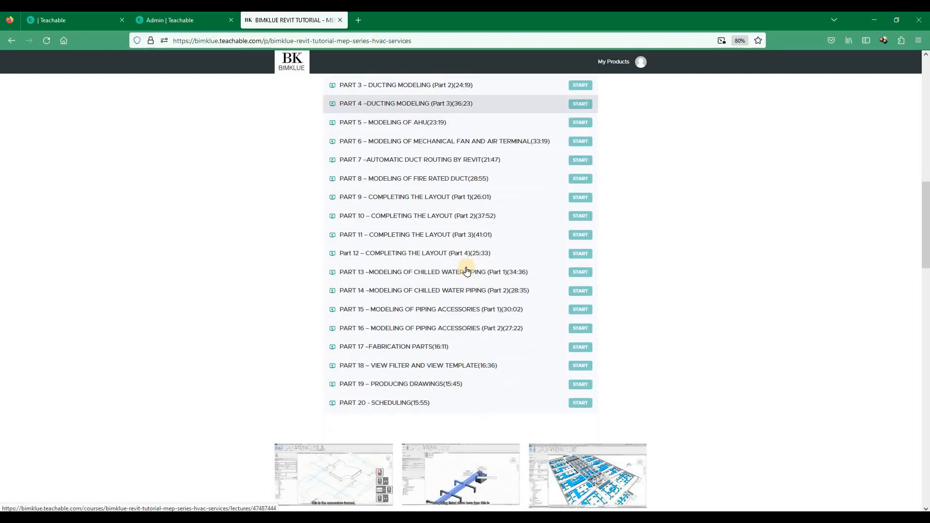
pyautogui.scroll(2, 430, 116)
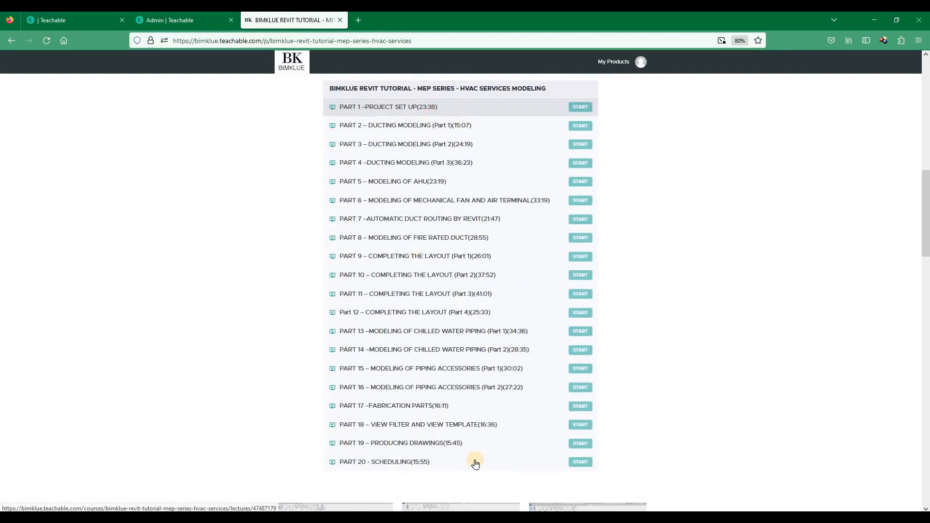
pyautogui.scroll(-2, 421, 358)
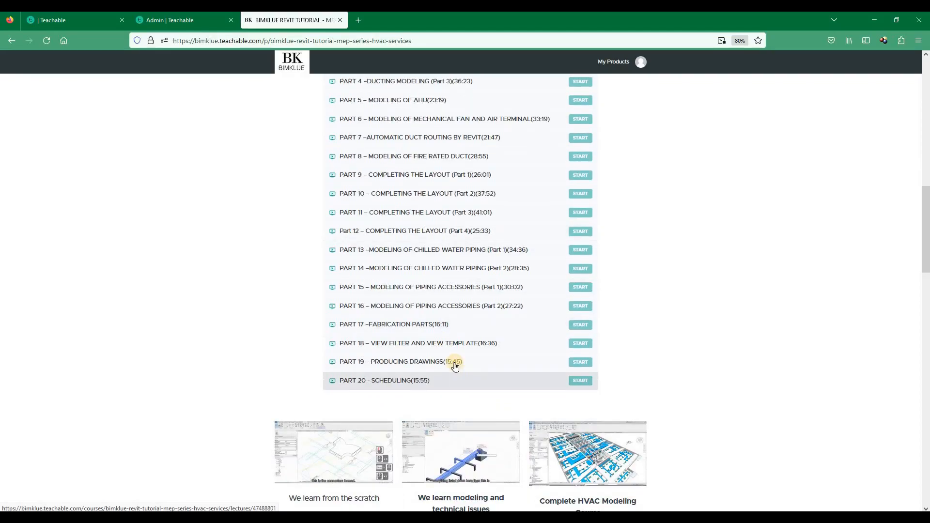
pyautogui.scroll(-2, 458, 339)
pyautogui.scroll(-2, 478, 323)
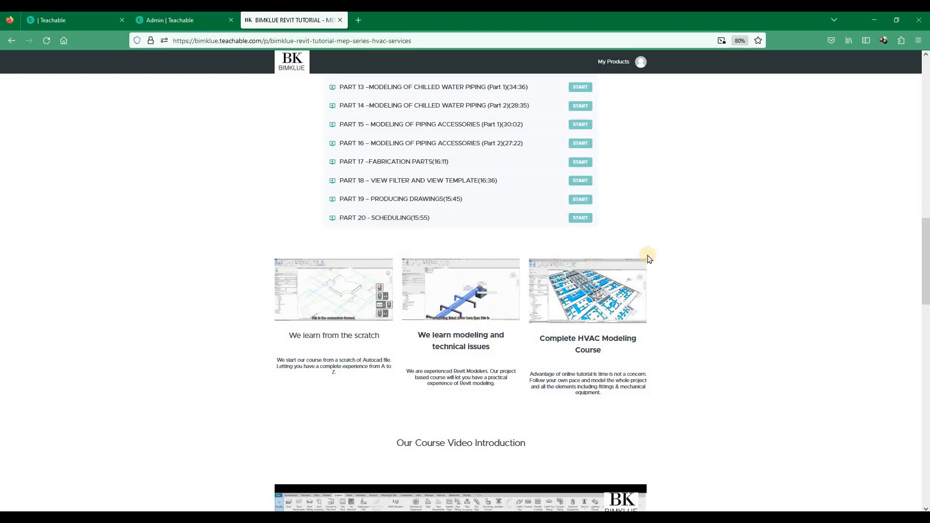
pyautogui.scroll(-2, 656, 297)
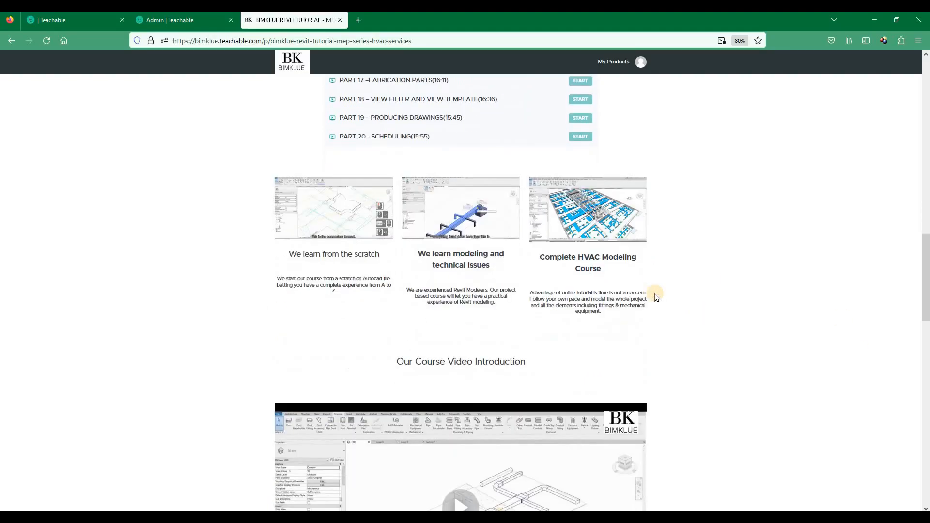
# Review the course's video introduction, pricing option and other offered courses, and return to the course outline.
pyautogui.scroll(-7, 553, 300)
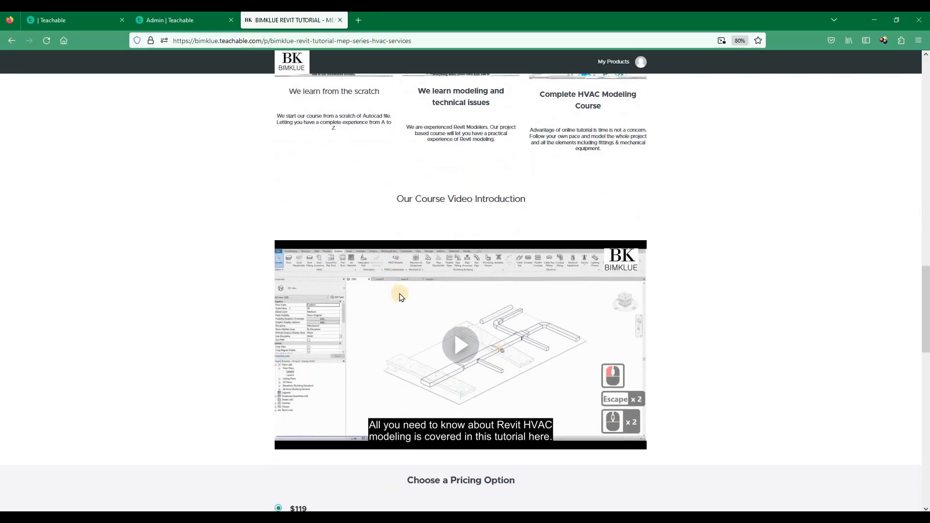
pyautogui.scroll(3, 572, 301)
pyautogui.scroll(-8, 572, 301)
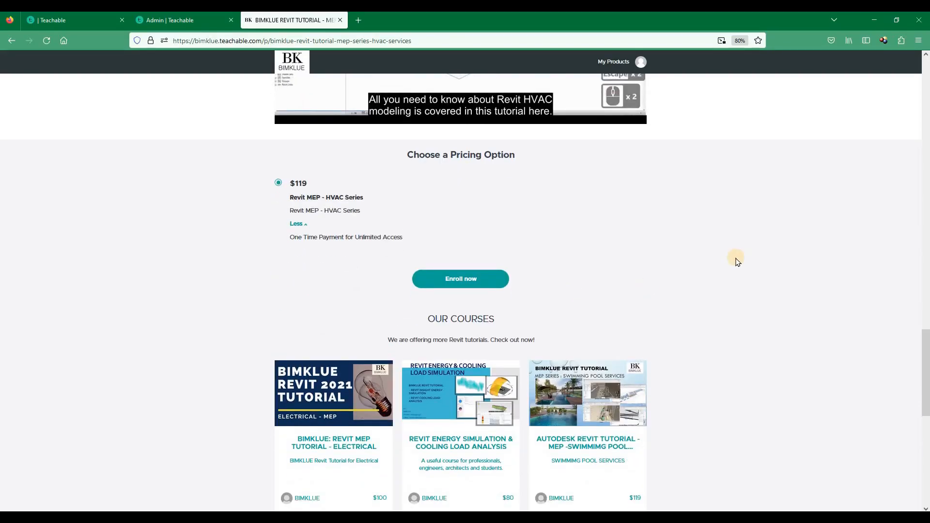
pyautogui.scroll(-2, 737, 262)
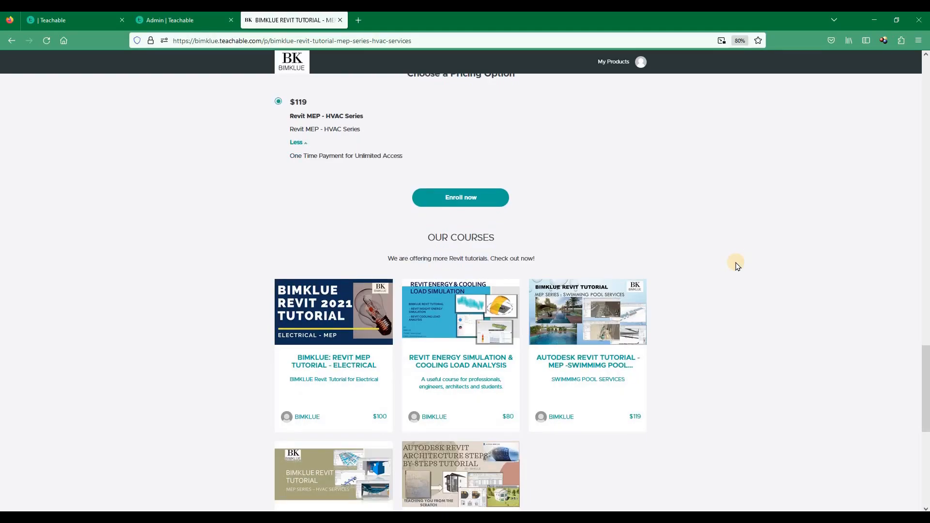
pyautogui.scroll(-4, 737, 266)
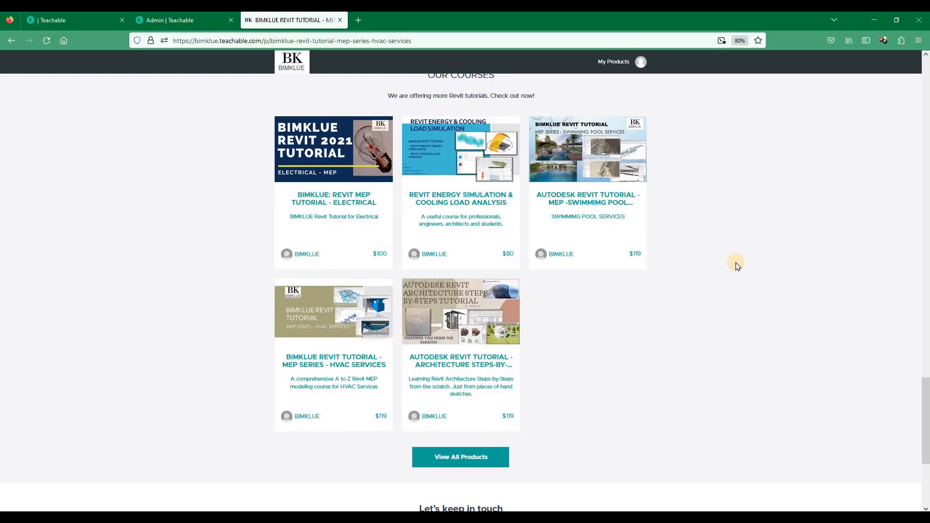
pyautogui.scroll(-1, 738, 266)
pyautogui.scroll(4, 737, 266)
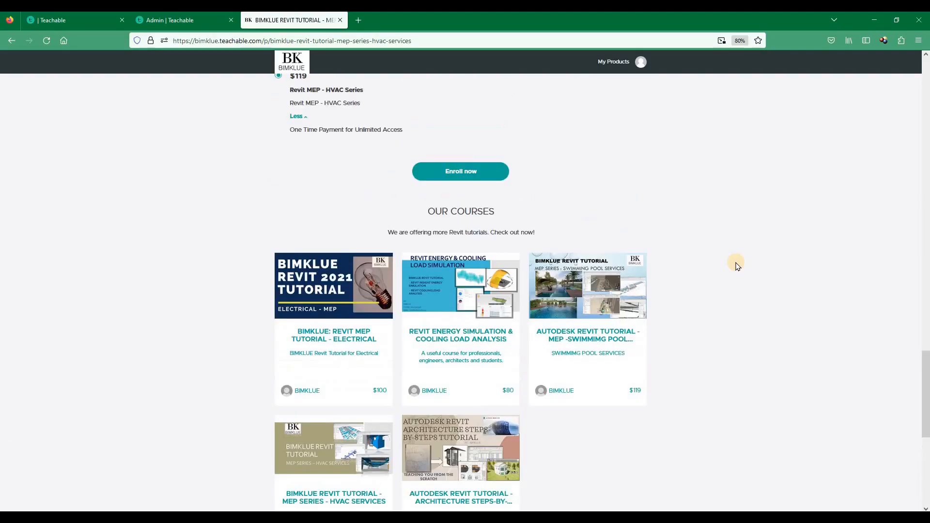
pyautogui.scroll(8, 737, 266)
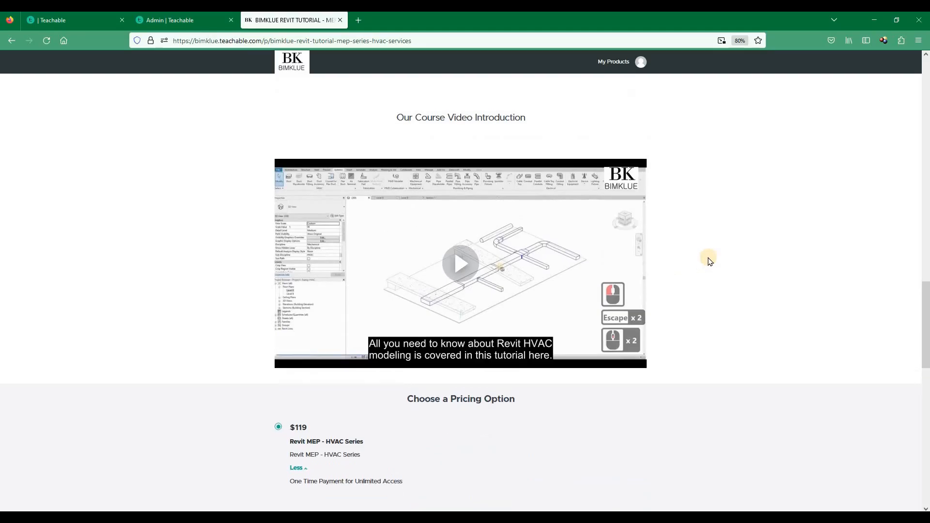
pyautogui.scroll(12, 710, 262)
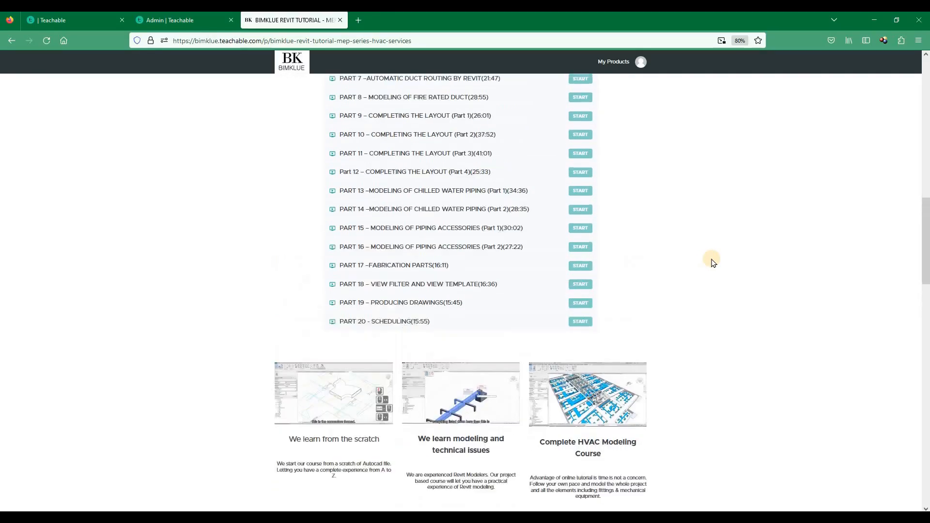
pyautogui.scroll(10, 712, 262)
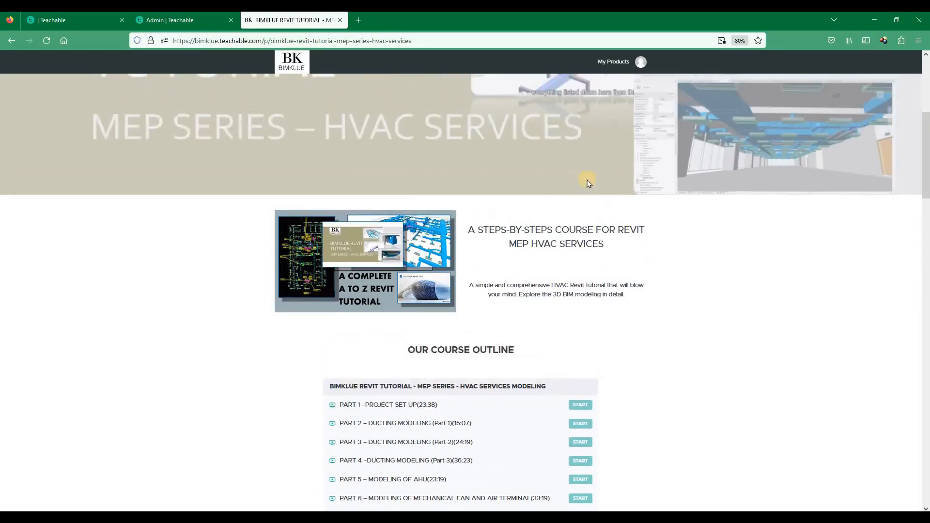
pyautogui.scroll(1, 589, 184)
pyautogui.scroll(-3, 513, 253)
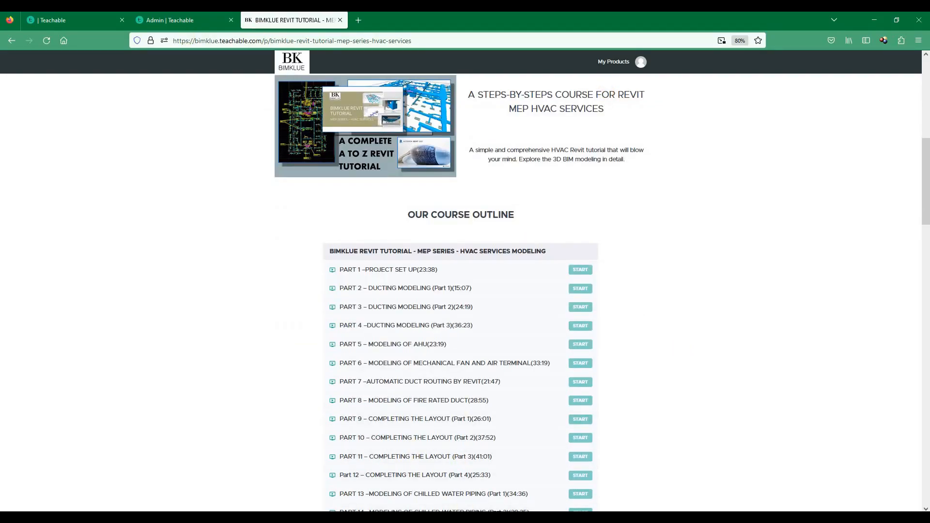
# Switch to the Revit window with the MySampleProject-ELECTRICAL project and view its Level 1 floor plan.
pyautogui.moveTo(468, 518)
pyautogui.click(500, 487)
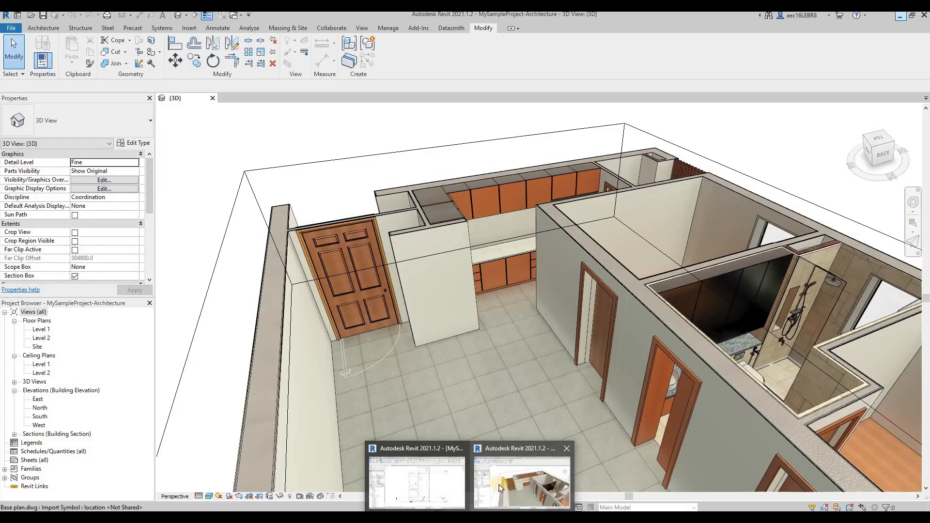
pyautogui.click(435, 484)
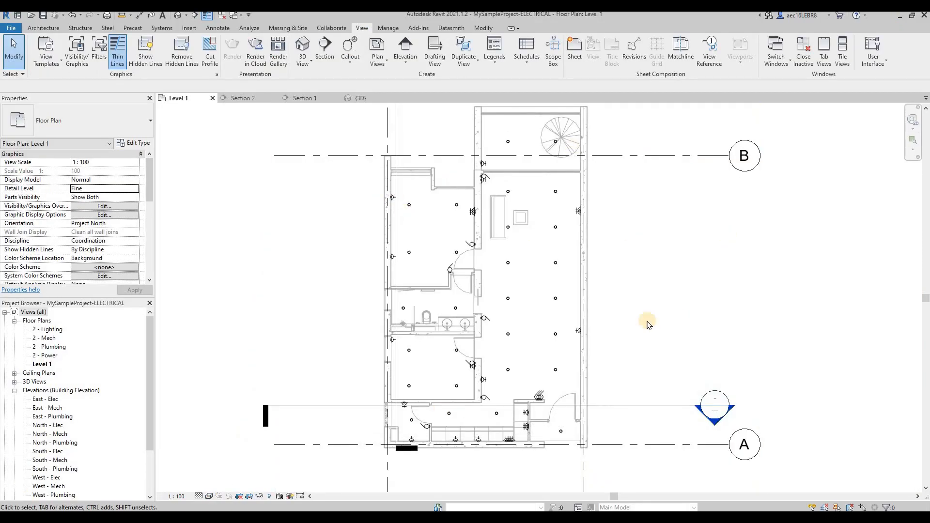
pyautogui.scroll(3, 441, 192)
pyautogui.scroll(-3, 417, 251)
pyautogui.scroll(1, 544, 210)
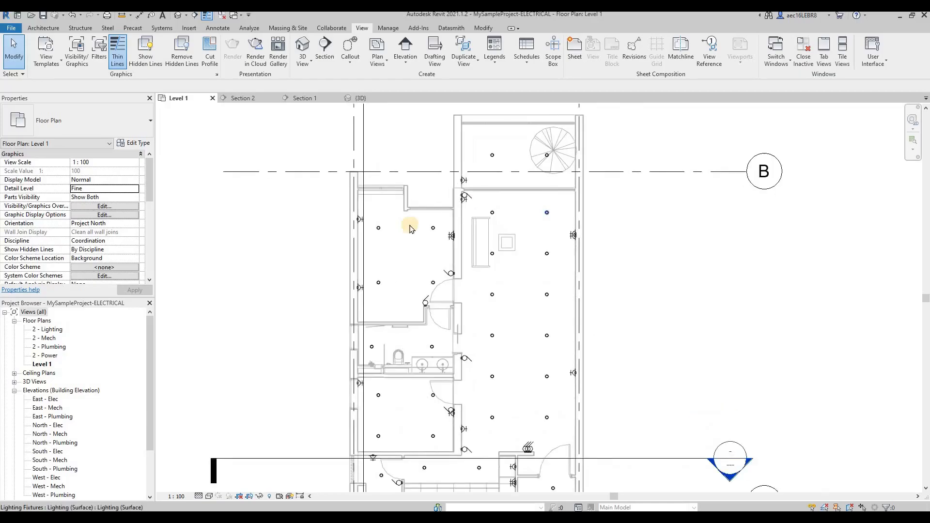
# Inspect a ceiling light beside the sofa and the one-gang lighting switch on the wall near gridline B.
pyautogui.click(490, 214)
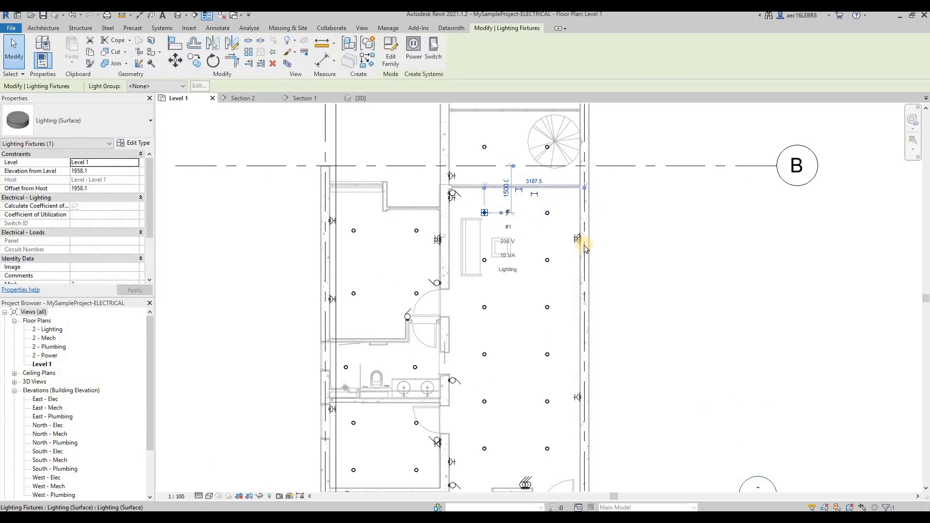
pyautogui.scroll(1, 574, 241)
pyautogui.scroll(1, 574, 241)
pyautogui.click(432, 186)
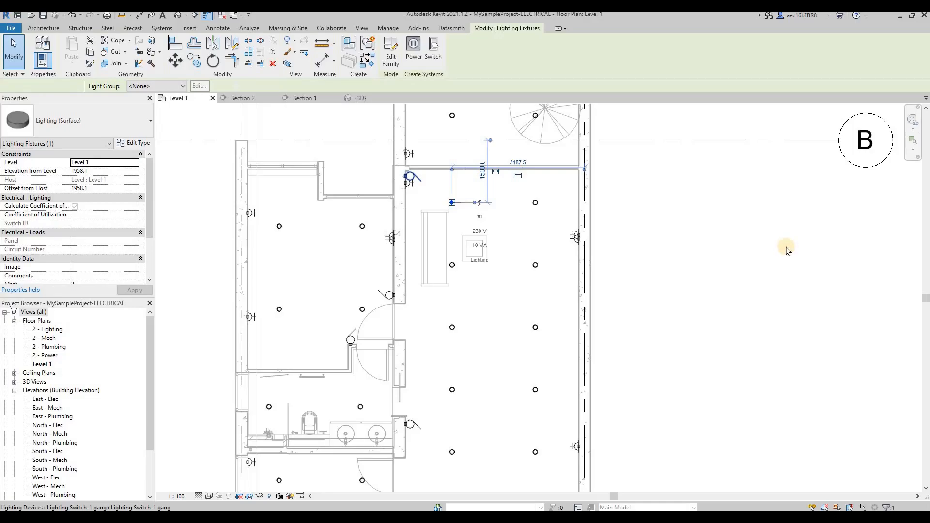
# Inspect the grouped one-gang lighting switches beside the entrance door near gridline A.
pyautogui.scroll(-2, 571, 226)
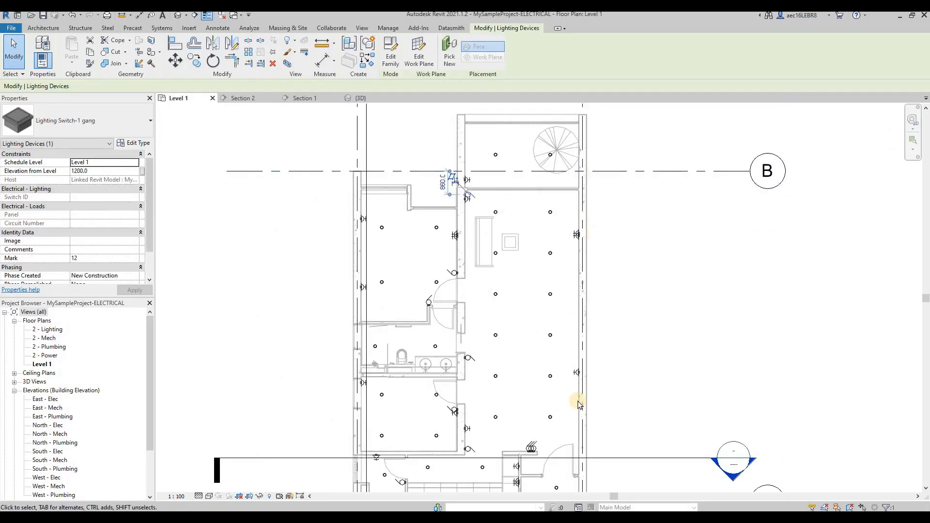
pyautogui.moveTo(596, 339); pyautogui.dragTo(584, 279, button='middle')
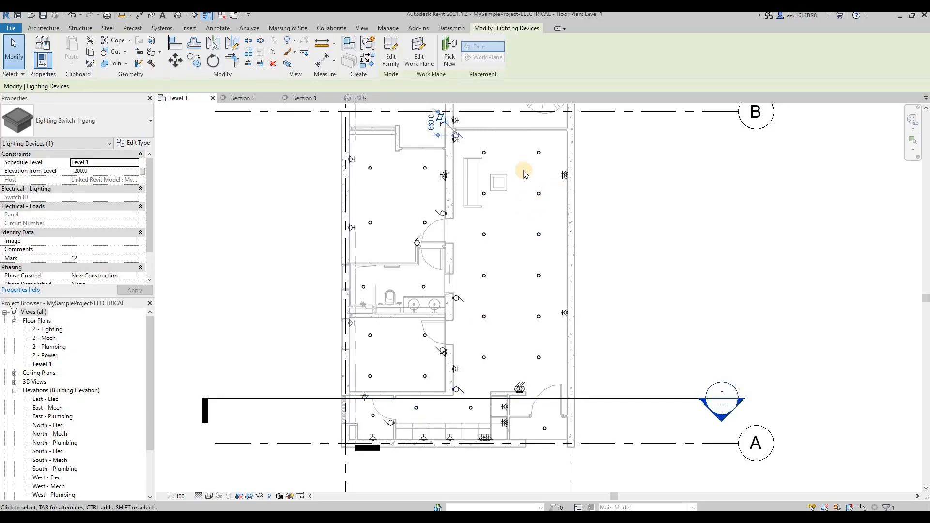
pyautogui.scroll(2, 465, 167)
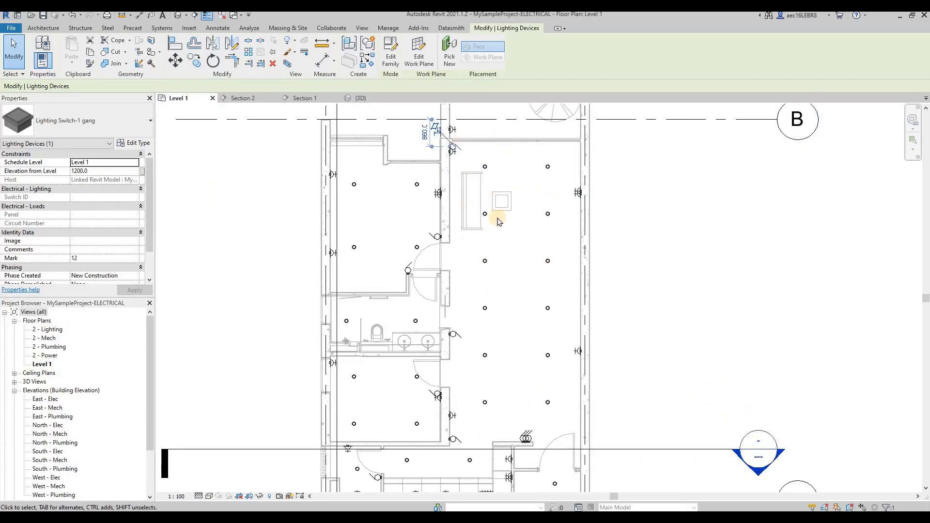
pyautogui.click(528, 438)
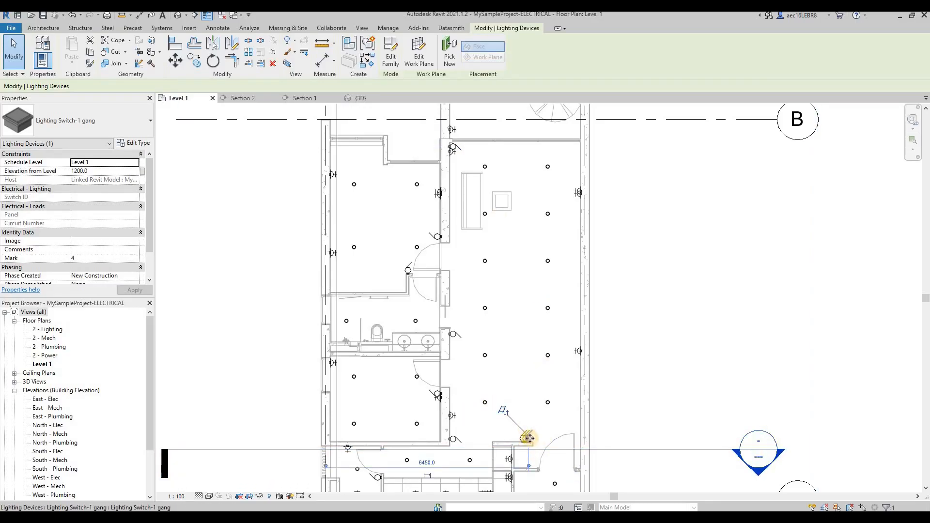
pyautogui.keyDown('ctrl'); pyautogui.scroll(-3, 536, 387); pyautogui.keyUp('ctrl')
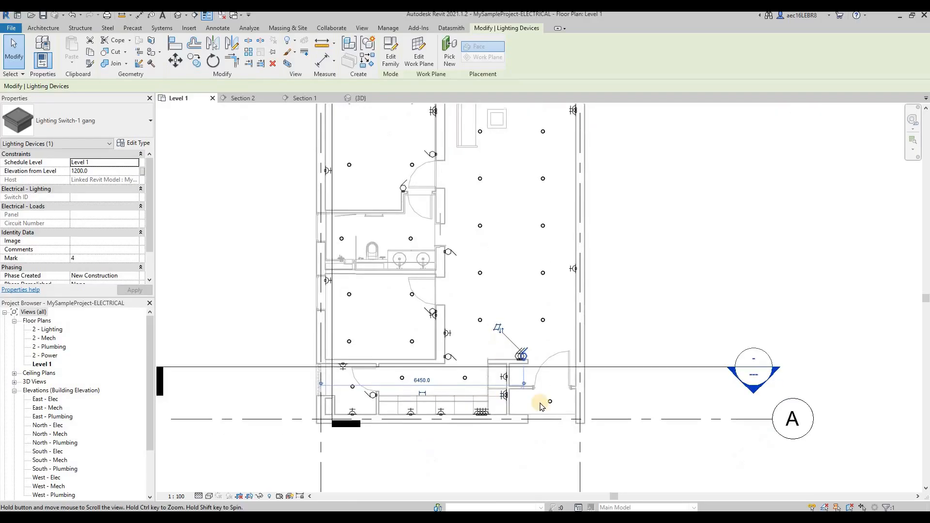
pyautogui.keyDown('ctrl'); pyautogui.scroll(2, 516, 408); pyautogui.keyUp('ctrl')
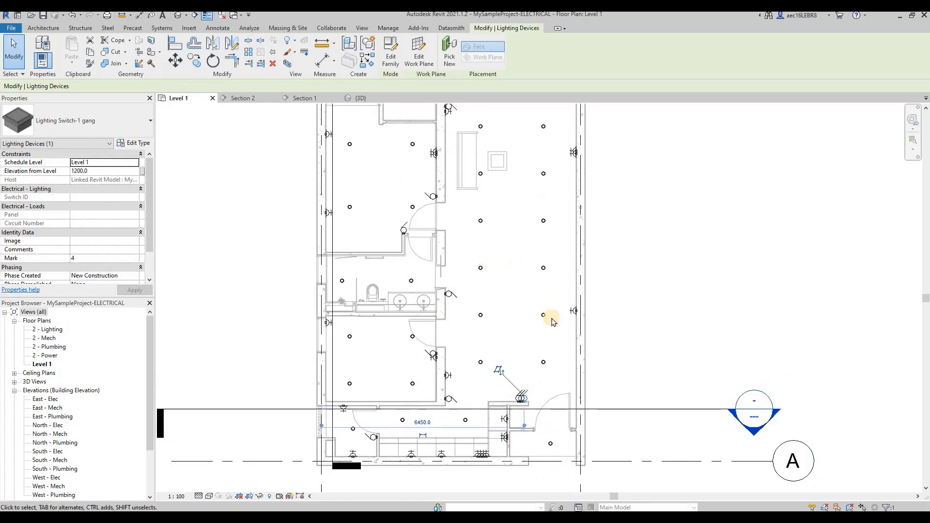
pyautogui.keyDown('ctrl'); pyautogui.scroll(2, 497, 318); pyautogui.keyUp('ctrl')
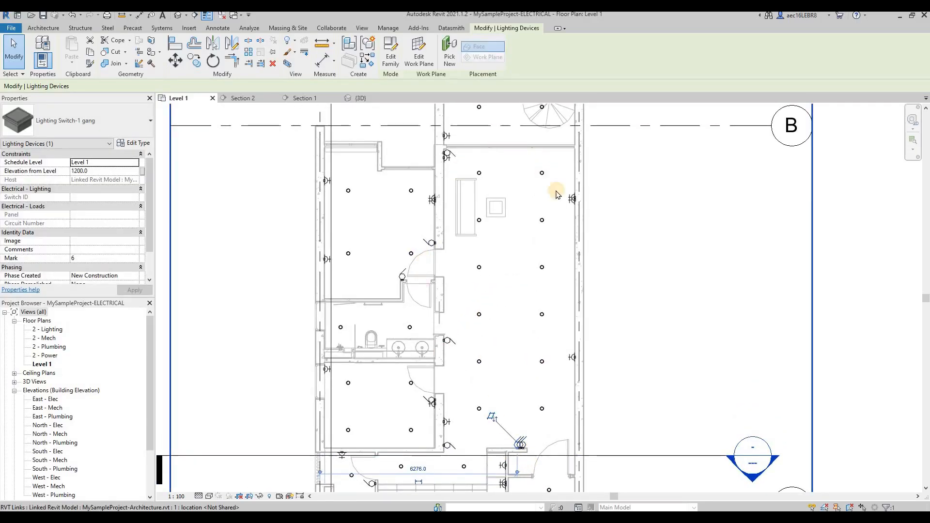
# Select the one-gang lighting switch near gridline B again and view the lights around it.
pyautogui.keyDown('ctrl'); pyautogui.scroll(3, 459, 238); pyautogui.keyUp('ctrl')
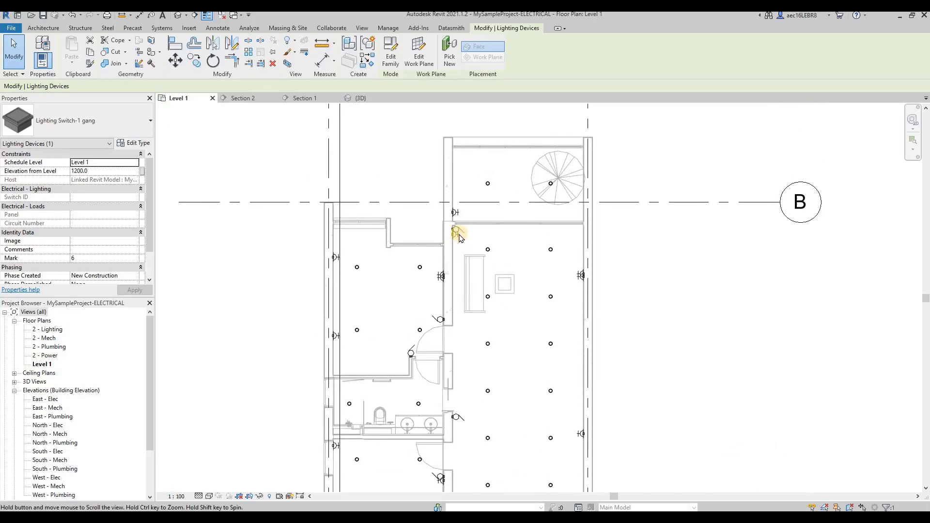
pyautogui.click(453, 230)
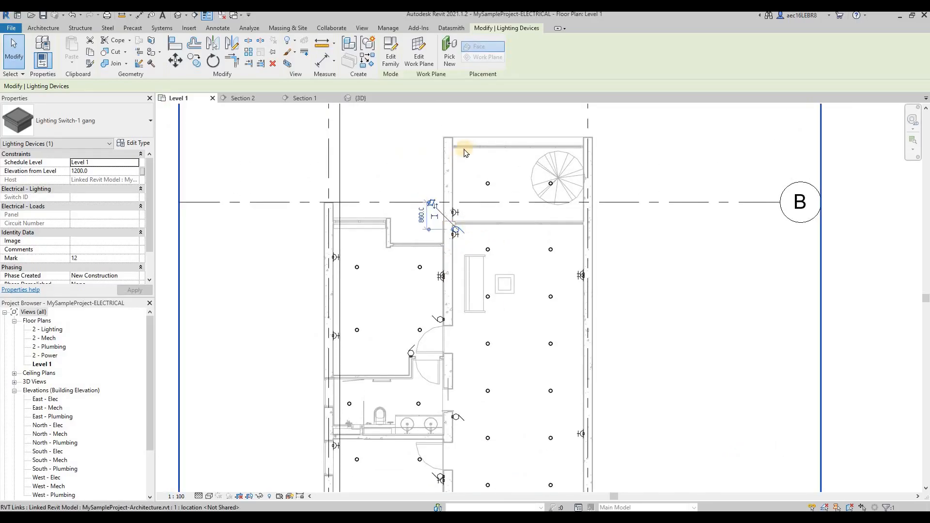
pyautogui.moveTo(455, 308); pyautogui.dragTo(525, 261, button='middle')
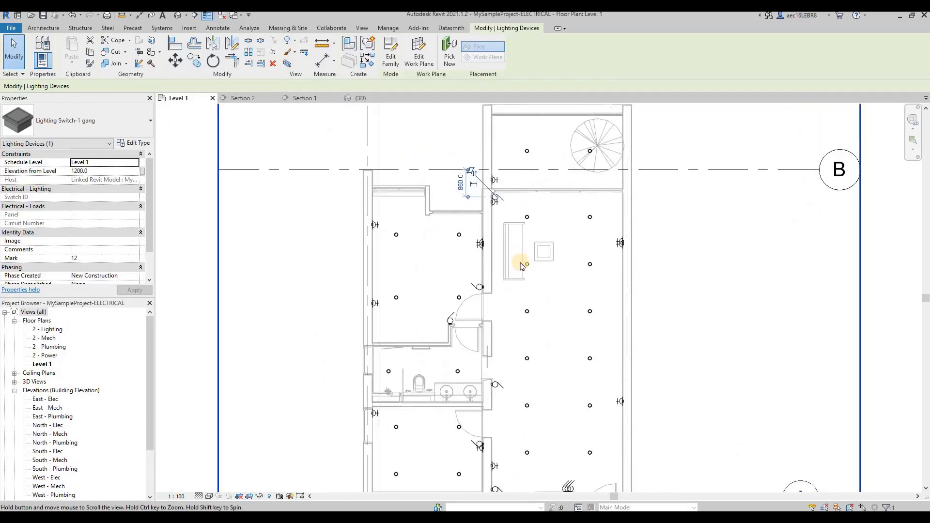
# Inspect the one-gang lighting switches beside the doors of the upper and lower bedrooms.
pyautogui.click(509, 271)
pyautogui.click(486, 308)
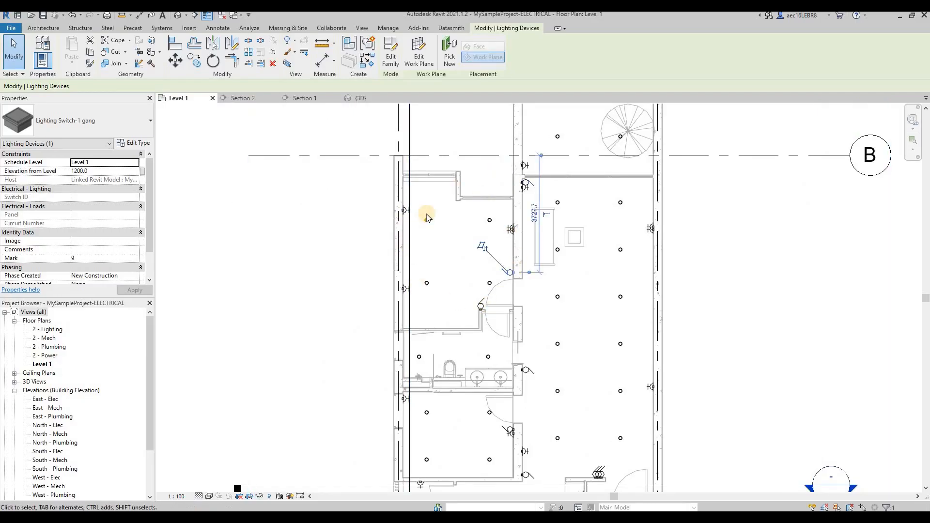
pyautogui.moveTo(409, 180); pyautogui.dragTo(408, 140, button='middle')
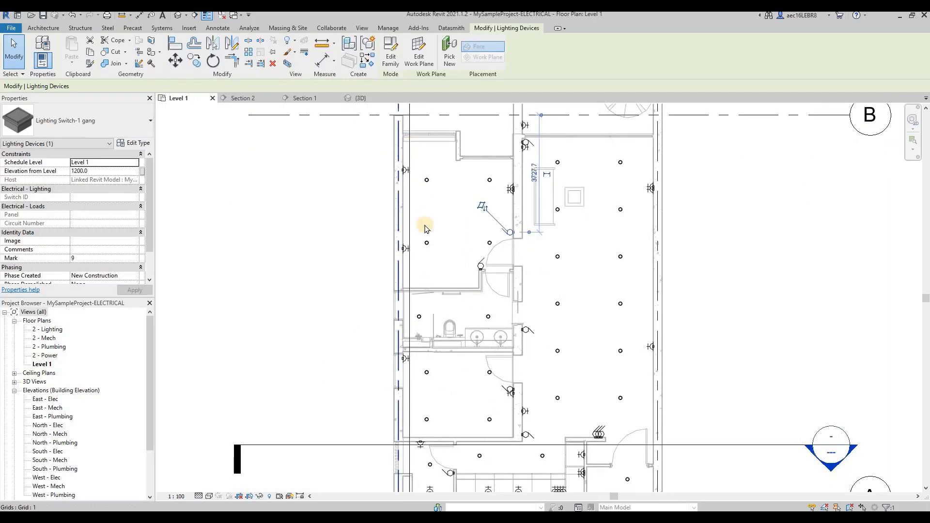
pyautogui.moveTo(493, 379); pyautogui.dragTo(504, 336, button='middle')
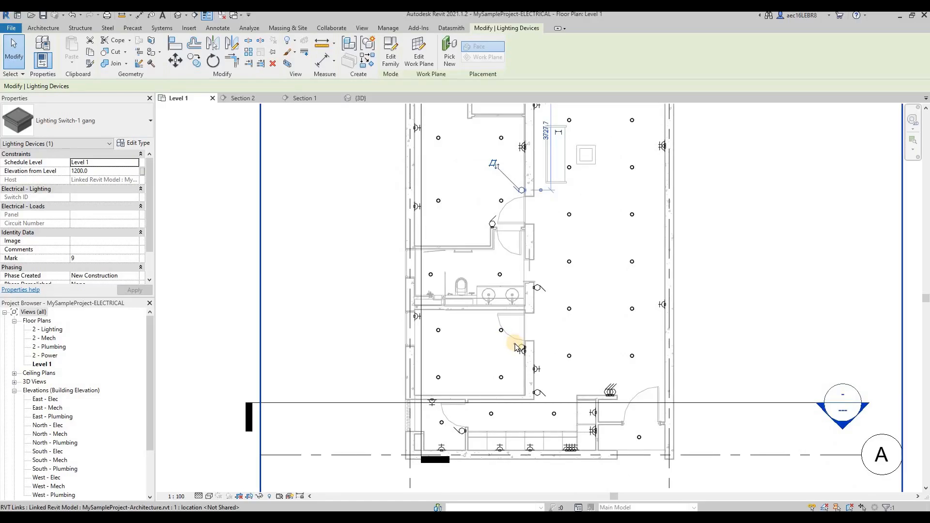
pyautogui.click(545, 349)
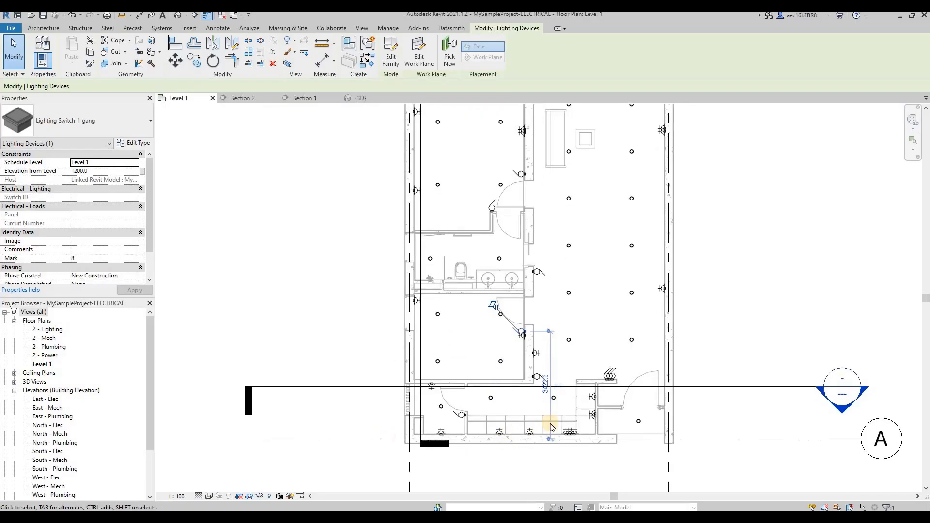
# Inspect the one-gang lighting switches at the kitchen entrance and in the small room beside the kitchen.
pyautogui.scroll(1, 535, 373)
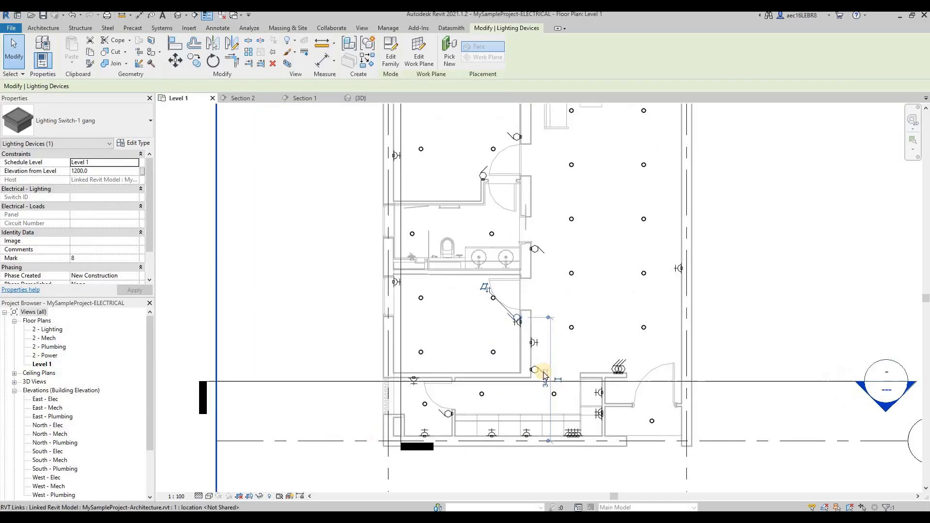
pyautogui.click(413, 381)
pyautogui.click(547, 382)
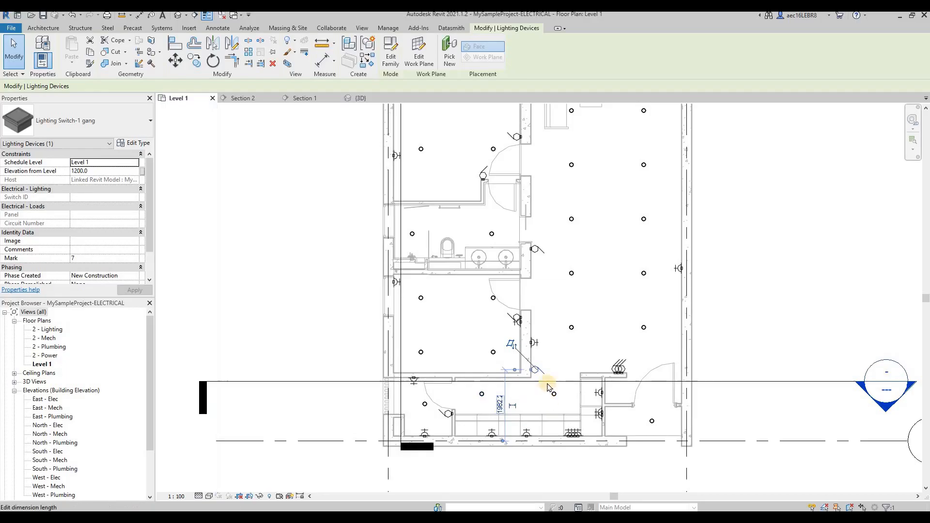
pyautogui.click(446, 413)
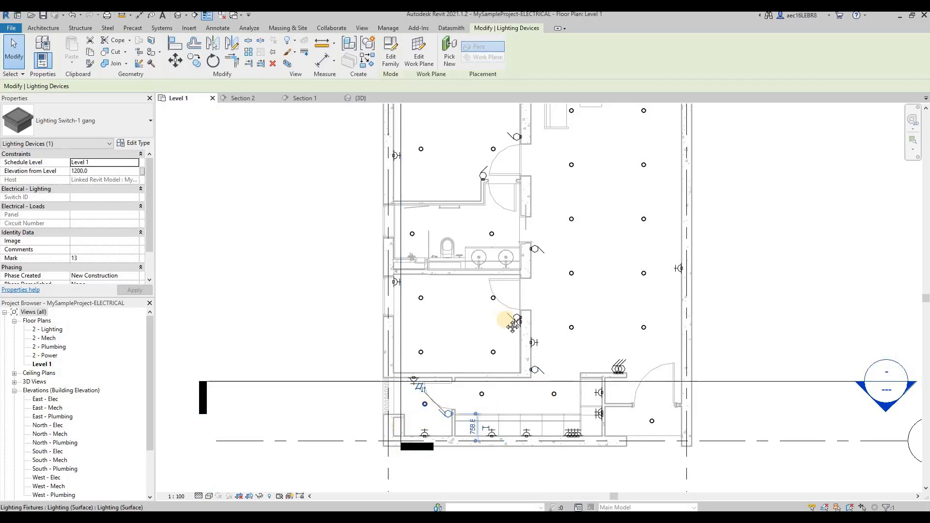
# Inspect the one-gang lighting switch outside the bathroom and the one on the upper bedroom's corner wall.
pyautogui.moveTo(513, 327); pyautogui.dragTo(516, 369, button='middle')
pyautogui.click(538, 298)
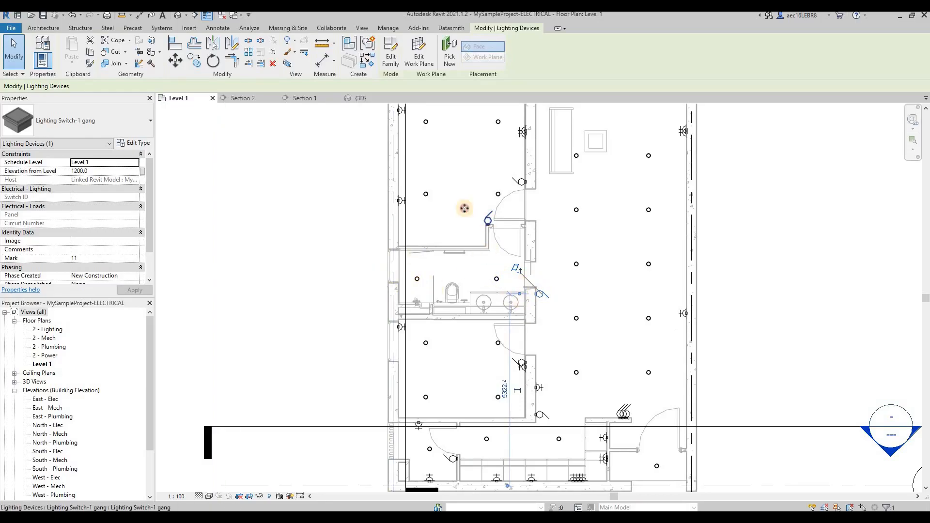
pyautogui.click(464, 208)
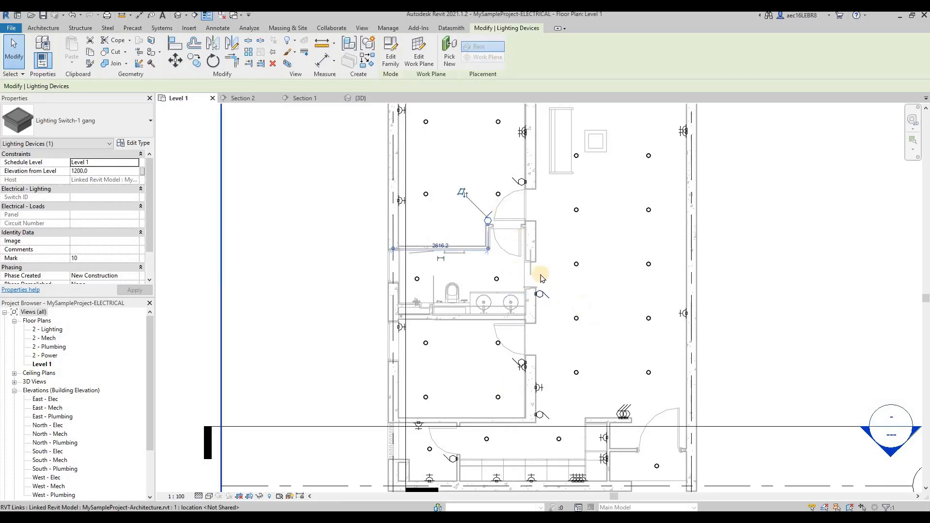
pyautogui.moveTo(575, 303); pyautogui.dragTo(577, 370, button='middle')
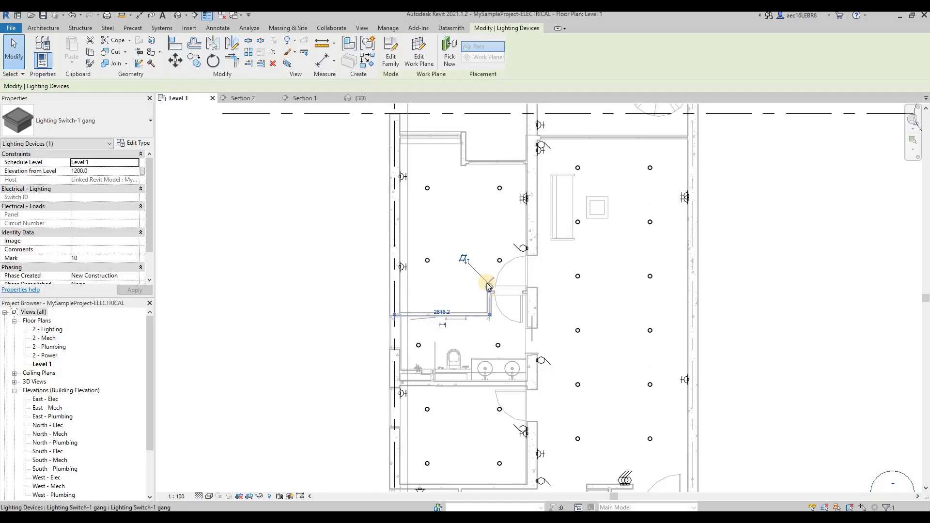
# Compare the bathroom's lighting switch with the upper bedroom's corner switch again and view the corner switch up close.
pyautogui.click(534, 330)
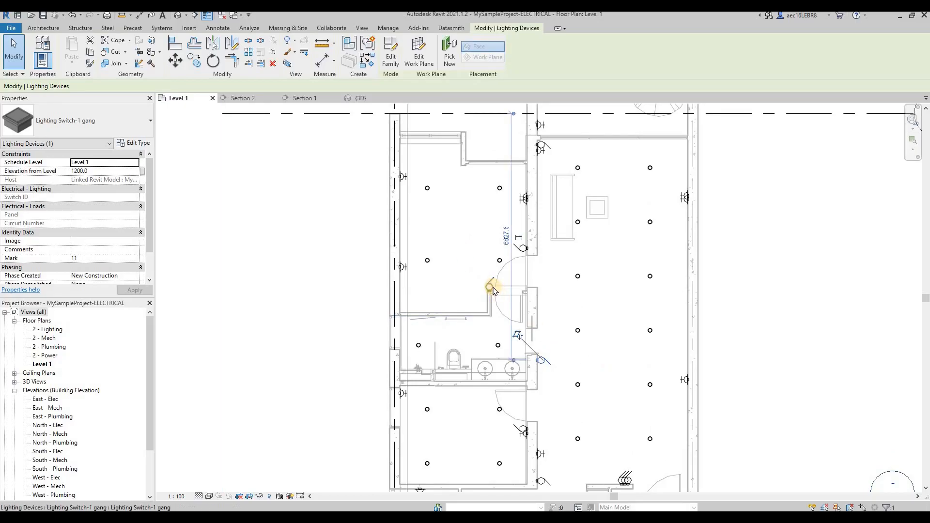
pyautogui.click(498, 281)
pyautogui.scroll(2, 486, 277)
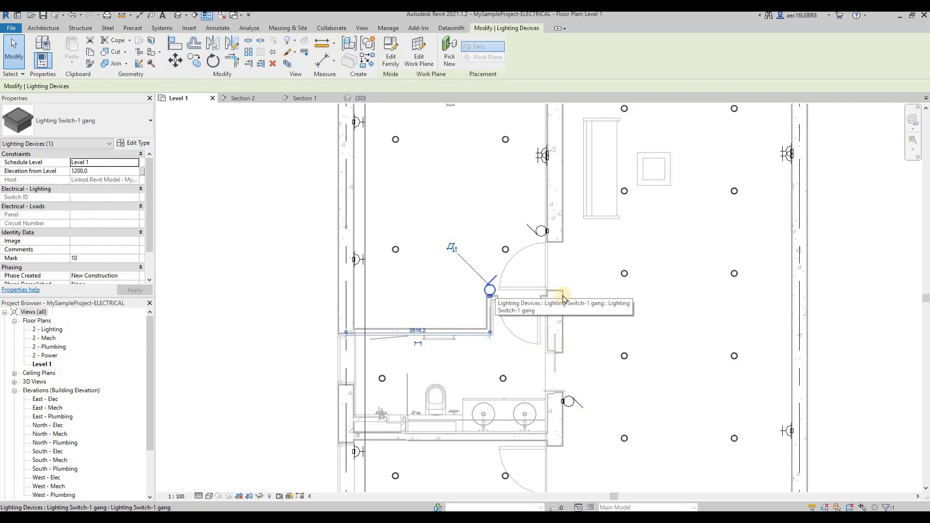
pyautogui.scroll(-2, 494, 293)
pyautogui.moveTo(508, 290); pyautogui.dragTo(499, 279, button='middle')
pyautogui.click(498, 279)
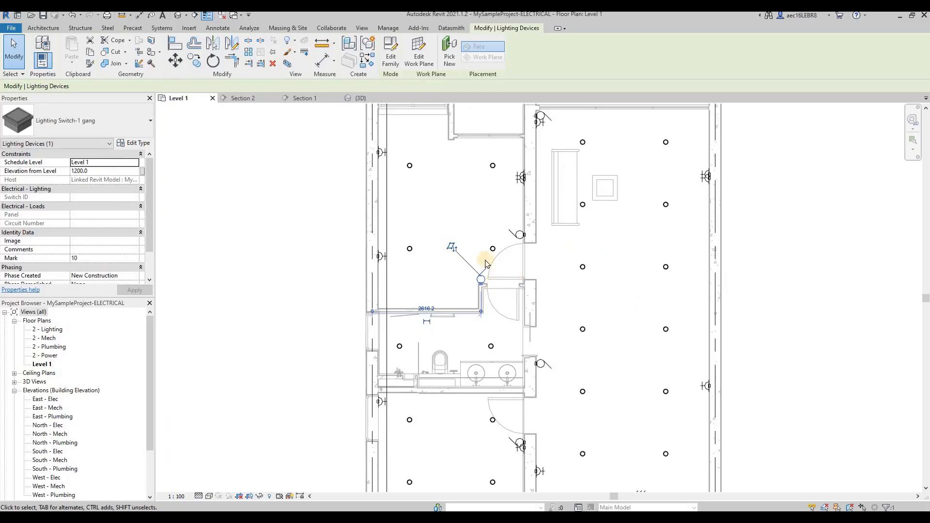
# Inspect the single socket outlets on the living room wall opposite the sofa and on the wall near gridline B.
pyautogui.scroll(-3, 387, 247)
pyautogui.scroll(2, 557, 208)
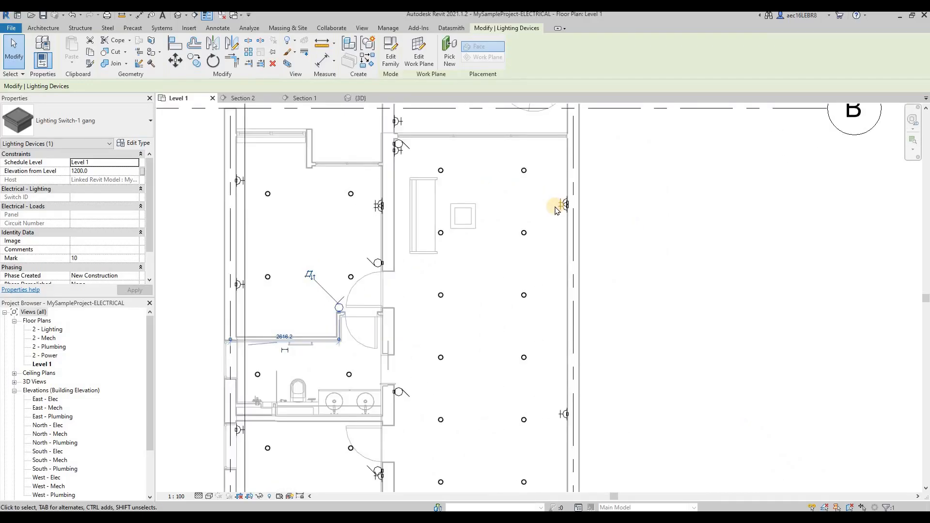
pyautogui.click(561, 204)
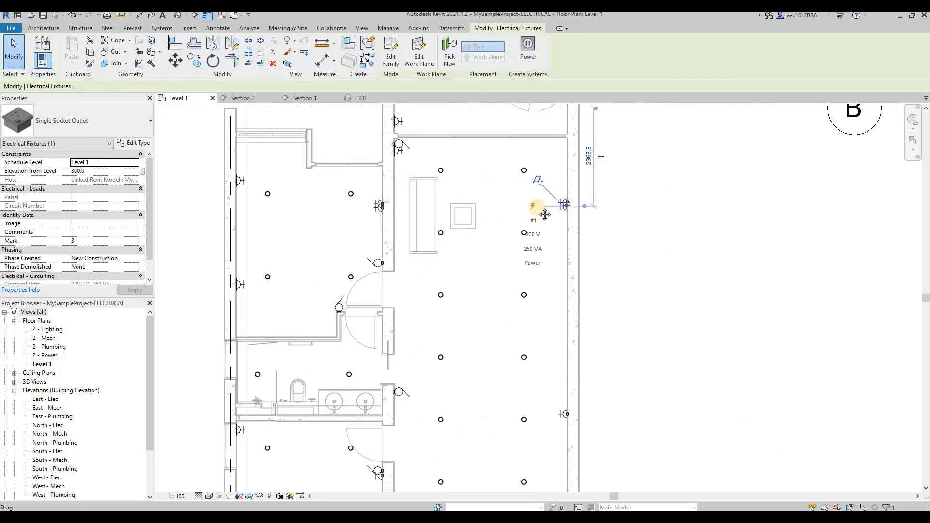
pyautogui.moveTo(552, 209); pyautogui.dragTo(562, 198, button='middle')
pyautogui.click(407, 145)
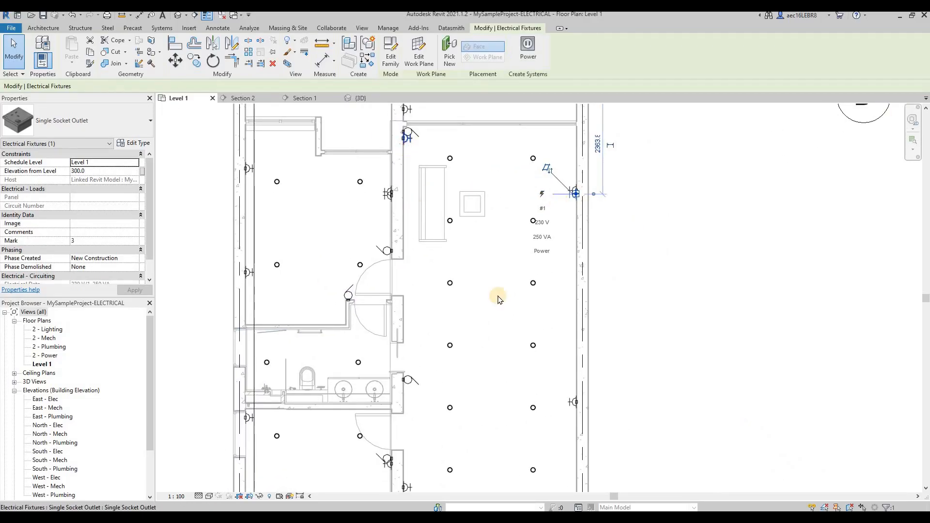
pyautogui.scroll(-2, 484, 291)
pyautogui.scroll(2, 442, 230)
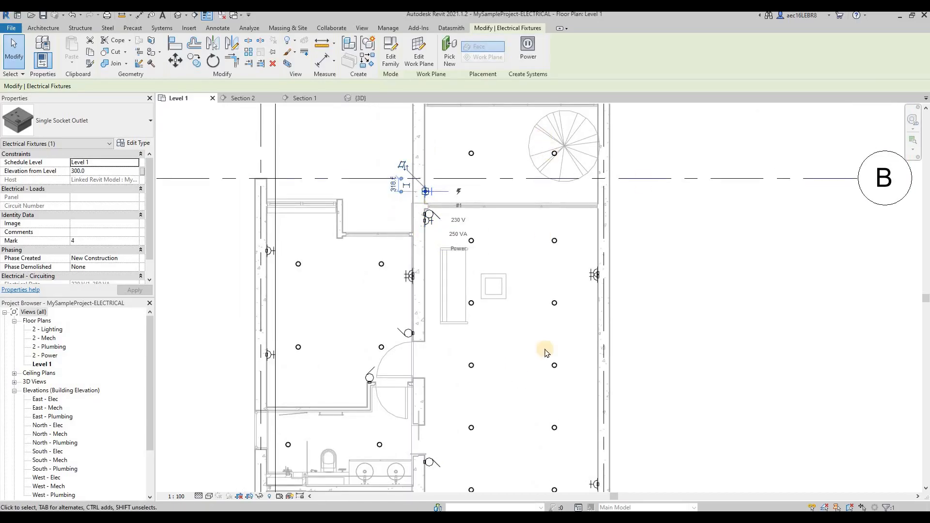
# Examine the single socket outlets along the living room, bedroom and kitchen walls of the Level 1 plan.
pyautogui.middleClick(536, 396)
pyautogui.moveTo(564, 235); pyautogui.dragTo(569, 228, button='middle')
pyautogui.moveTo(492, 357); pyautogui.dragTo(501, 249, button='middle')
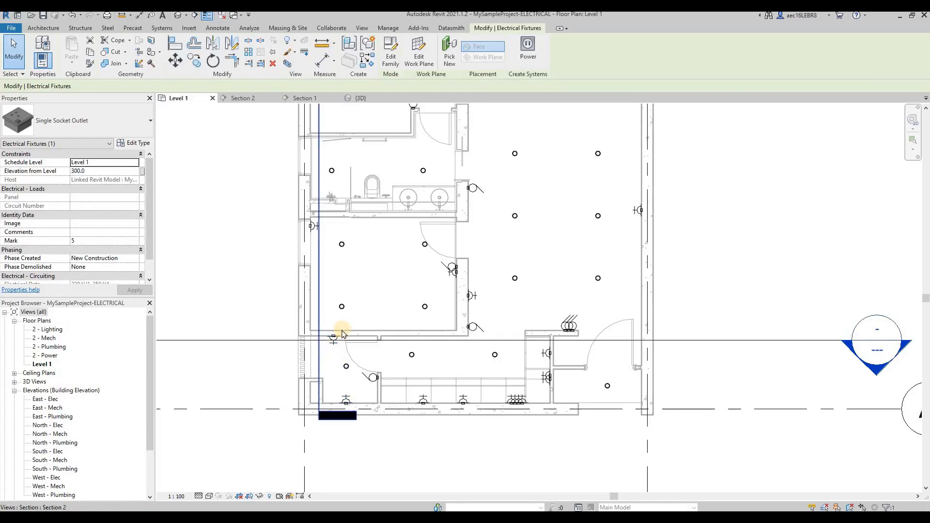
pyautogui.moveTo(390, 362); pyautogui.dragTo(398, 388, button='middle')
pyautogui.click(322, 278)
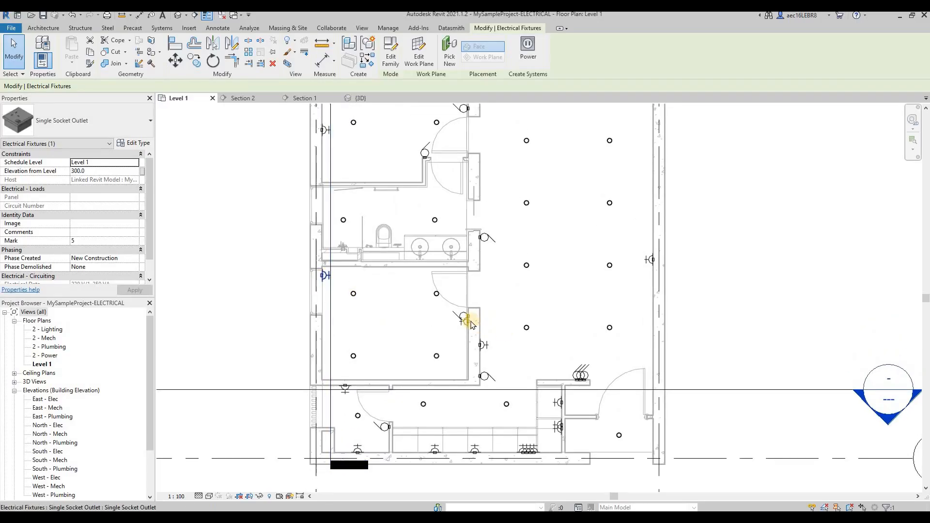
pyautogui.moveTo(494, 430); pyautogui.dragTo(499, 449, button='middle')
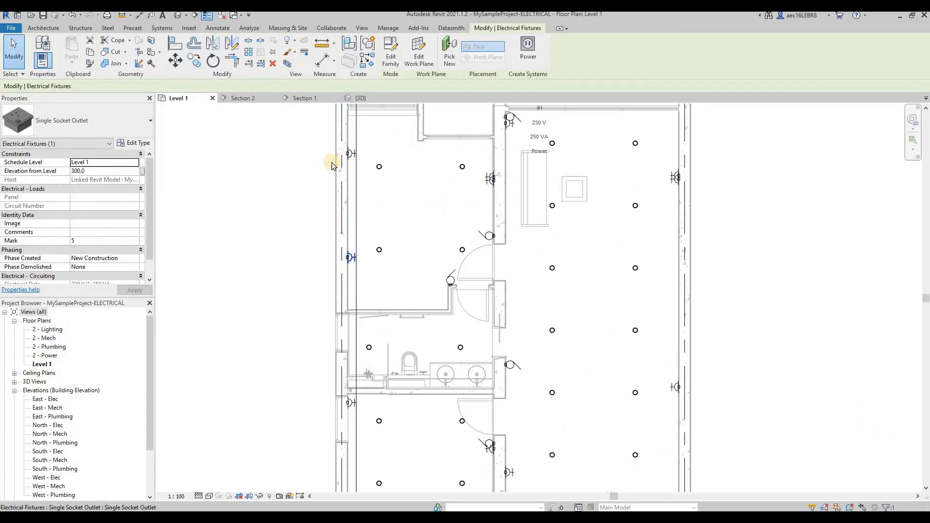
pyautogui.scroll(-2, 338, 199)
pyautogui.moveTo(592, 319); pyautogui.dragTo(592, 309, button='middle')
pyautogui.scroll(1, 550, 350)
pyautogui.moveTo(548, 350); pyautogui.dragTo(546, 286, button='middle')
pyautogui.scroll(-1, 547, 286)
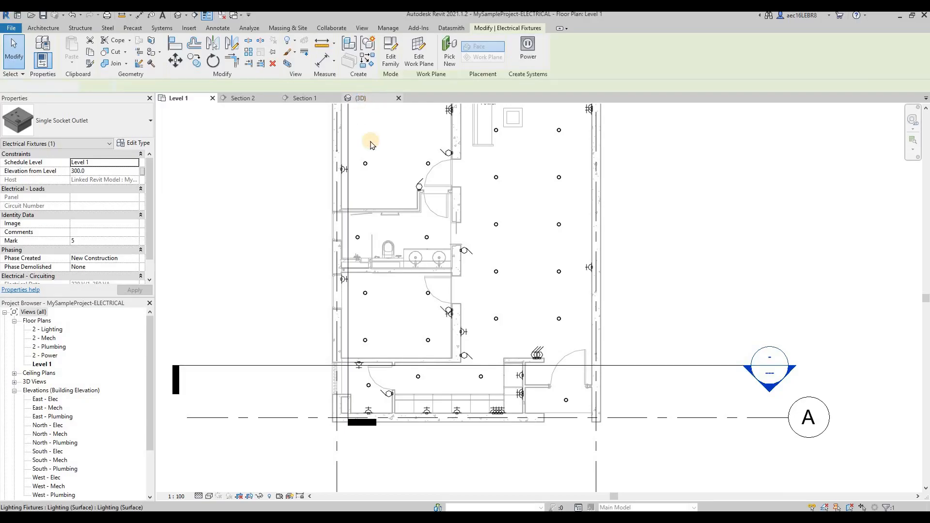
# Switch to the 3D view and examine the grouped lighting switches on the partition beside the entrance door.
pyautogui.hotkey('ctrl', 'Tab')
pyautogui.scroll(-4, 439, 269)
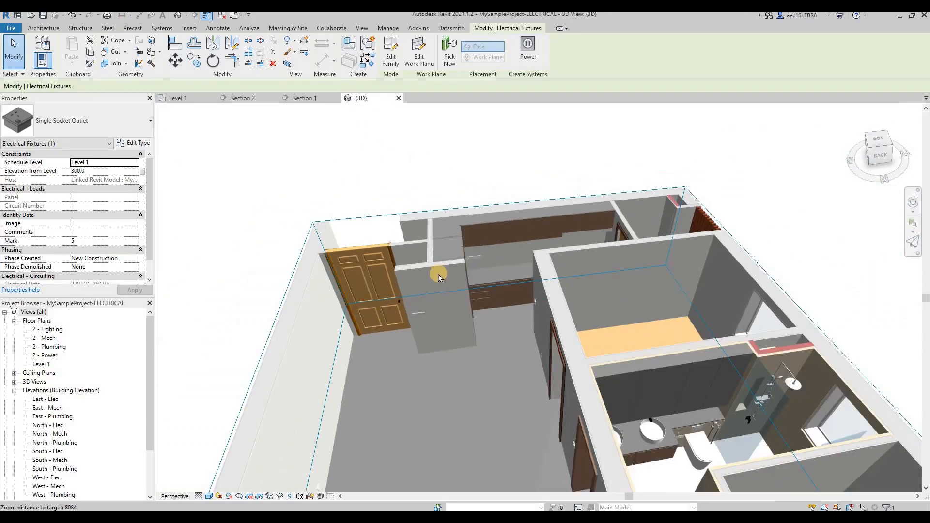
pyautogui.scroll(-2, 438, 274)
pyautogui.keyDown('shift'); pyautogui.moveTo(460, 343); pyautogui.dragTo(330, 441, button='middle'); pyautogui.keyUp('shift')
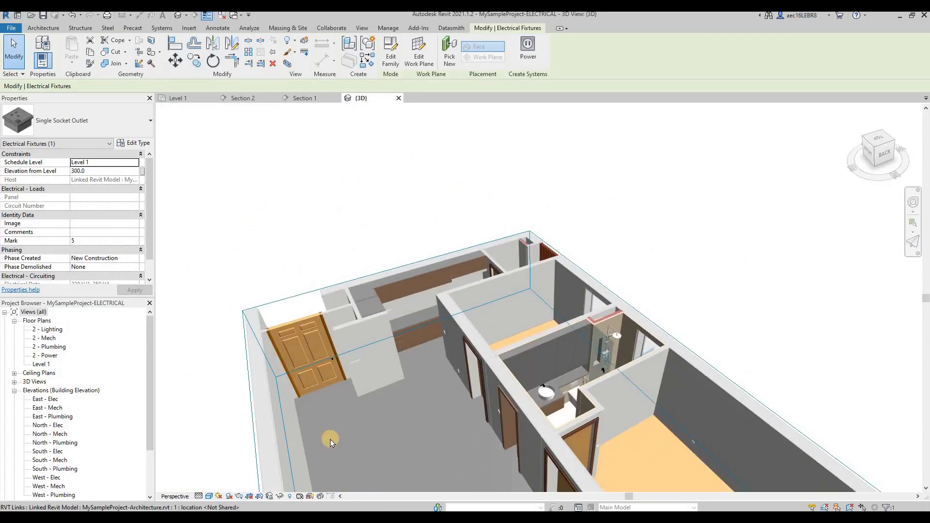
pyautogui.scroll(8, 331, 442)
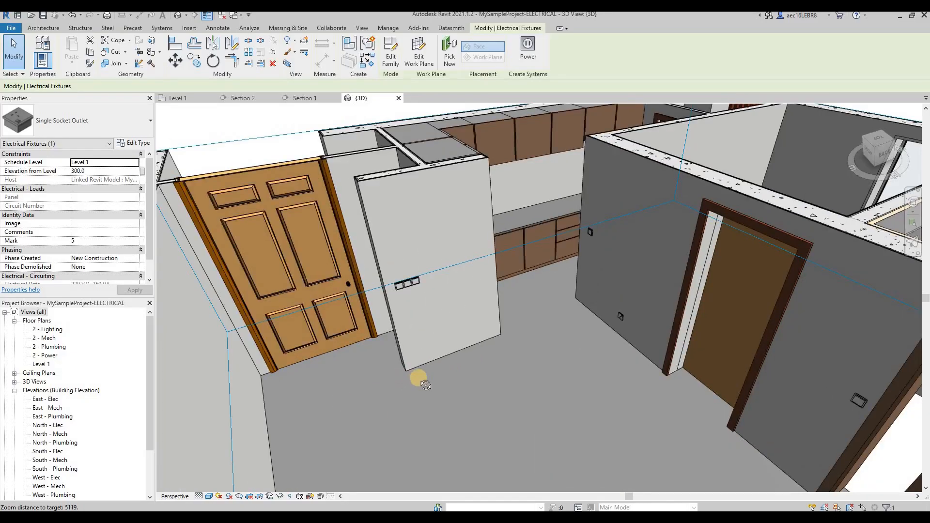
pyautogui.keyDown('shift'); pyautogui.moveTo(419, 378); pyautogui.dragTo(280, 387, button='middle'); pyautogui.keyUp('shift')
pyautogui.scroll(2, 269, 439)
pyautogui.keyDown('shift'); pyautogui.moveTo(388, 336); pyautogui.dragTo(274, 270, button='middle'); pyautogui.keyUp('shift')
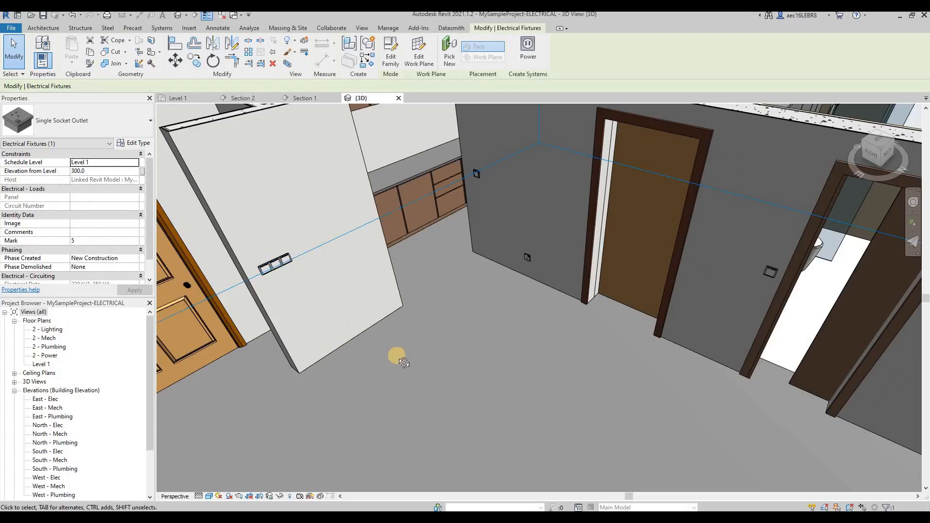
# Examine the lighting switches and socket on the living room wall between the bedroom and bathroom doors in 3D.
pyautogui.keyDown('shift'); pyautogui.moveTo(454, 343); pyautogui.dragTo(514, 314, button='middle'); pyautogui.keyUp('shift')
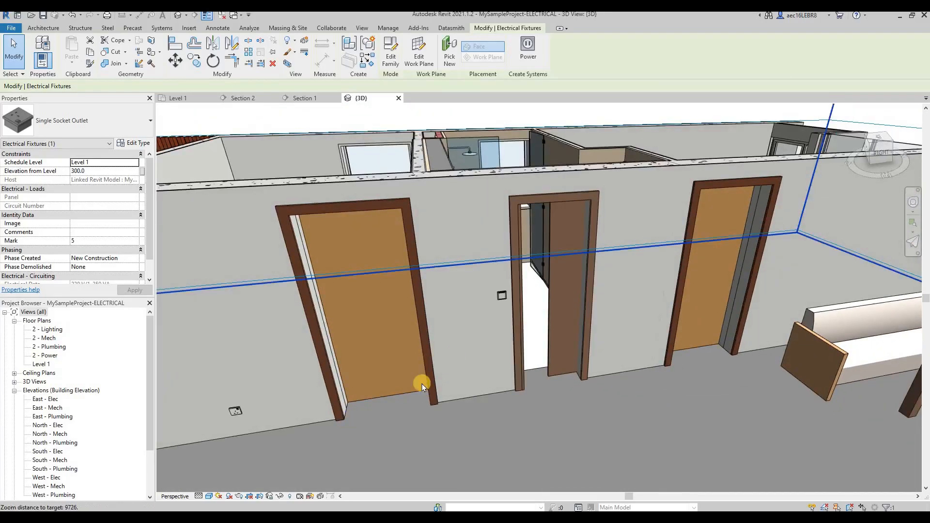
pyautogui.scroll(-3, 275, 367)
pyautogui.scroll(5, 275, 367)
pyautogui.keyDown('shift'); pyautogui.moveTo(322, 373); pyautogui.dragTo(625, 395, button='middle'); pyautogui.keyUp('shift')
pyautogui.scroll(-3, 278, 334)
# Clear the selection and inspect the single socket outlet on the wall behind the sofa in 3D.
pyautogui.press('Escape')
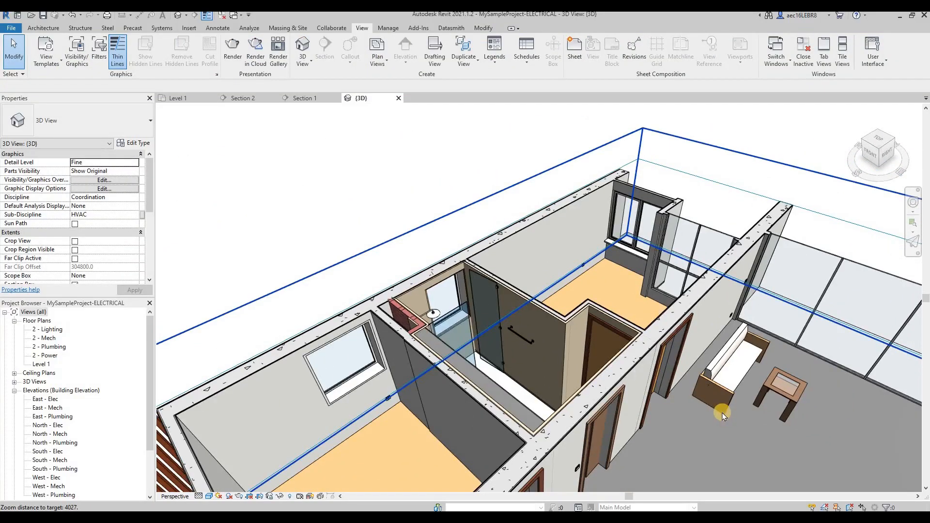
pyautogui.scroll(3, 560, 388)
pyautogui.keyDown('shift'); pyautogui.moveTo(561, 388); pyautogui.dragTo(637, 223, button='middle'); pyautogui.keyUp('shift')
pyautogui.click(631, 223)
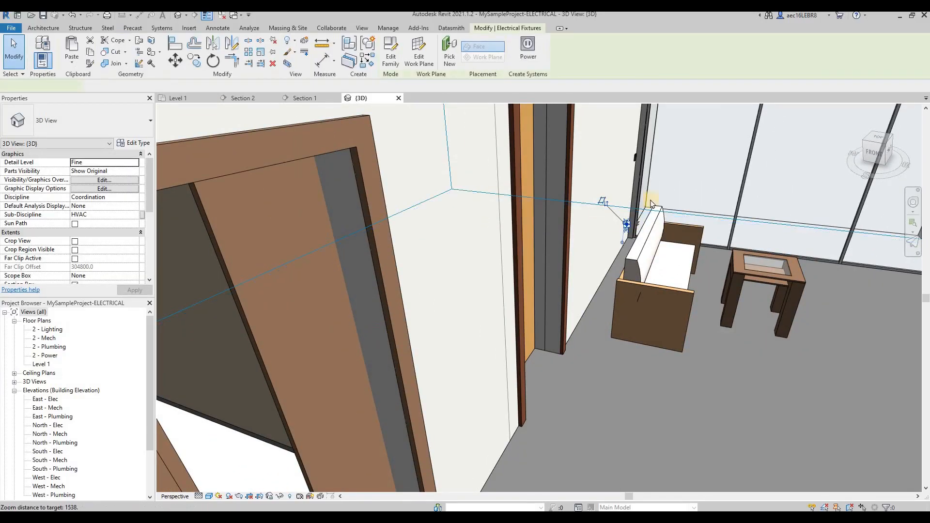
pyautogui.scroll(-1, 647, 201)
pyautogui.keyDown('shift'); pyautogui.moveTo(336, 330); pyautogui.dragTo(347, 334, button='middle'); pyautogui.keyUp('shift')
pyautogui.scroll(-2, 347, 330)
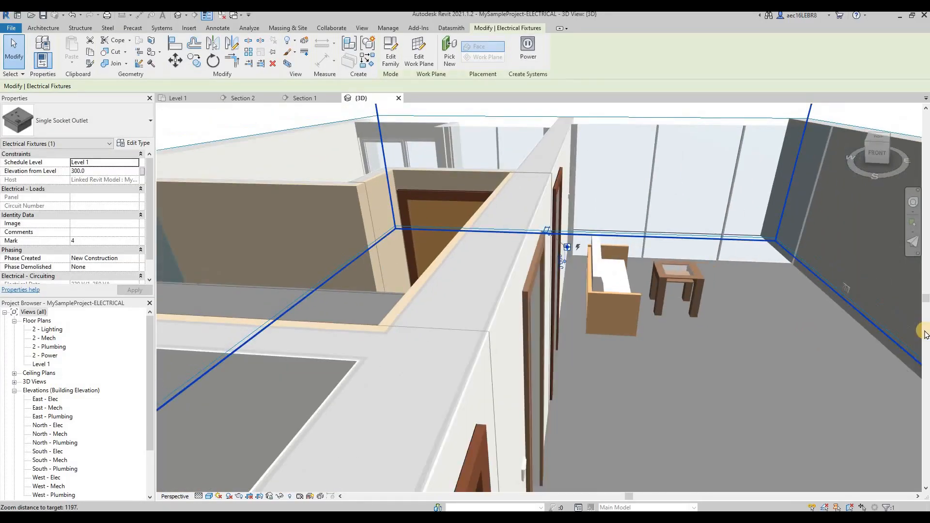
# Inspect the single socket outlet on the long wall facing the sofa in 3D.
pyautogui.scroll(3, 861, 349)
pyautogui.click(778, 266)
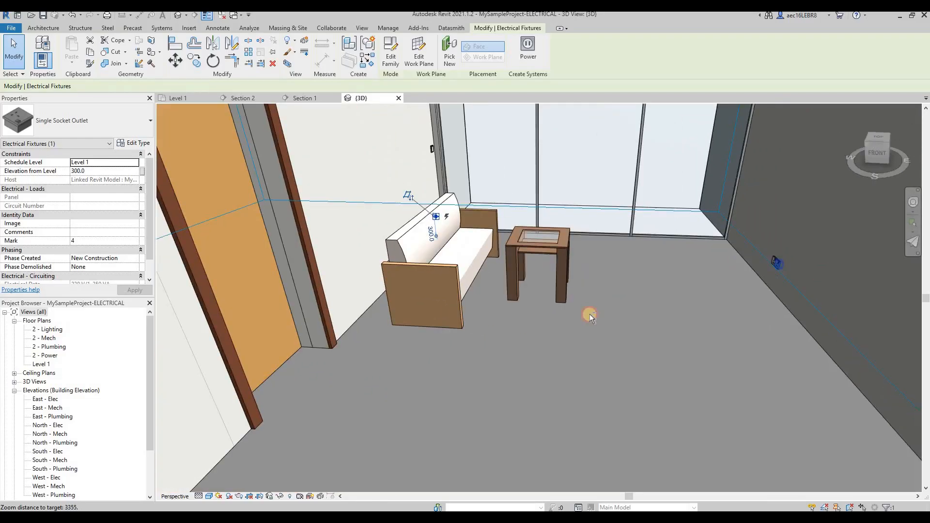
pyautogui.keyDown('shift'); pyautogui.moveTo(637, 334); pyautogui.dragTo(417, 296, button='middle'); pyautogui.keyUp('shift')
pyautogui.scroll(-4, 418, 295)
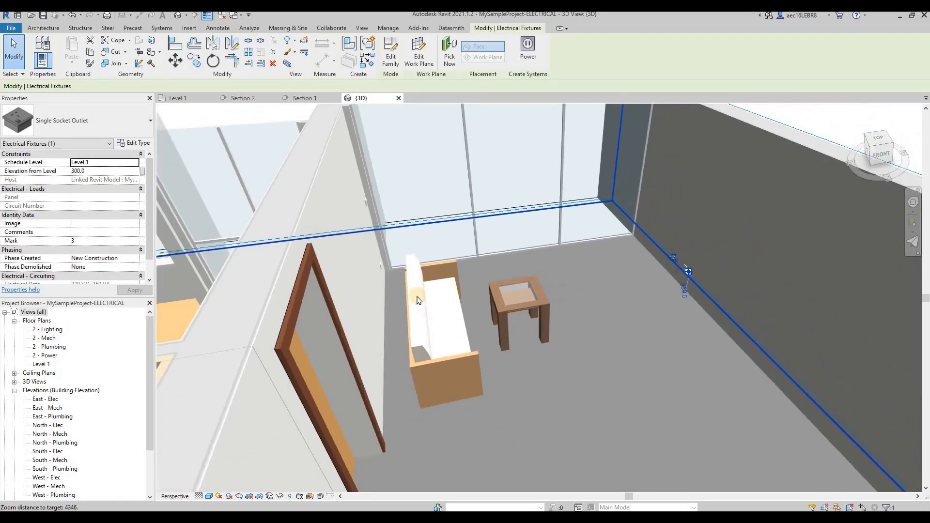
pyautogui.scroll(2, 576, 387)
pyautogui.scroll(1, 575, 387)
# Inspect the second single socket outlet farther along the long living room wall, then clear the selection.
pyautogui.click(576, 386)
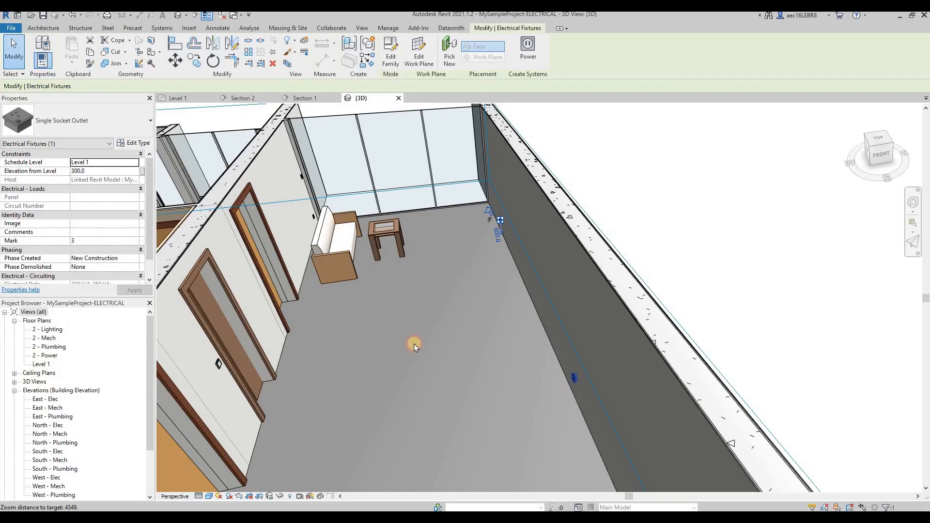
pyautogui.keyDown('shift'); pyautogui.moveTo(534, 369); pyautogui.dragTo(620, 357, button='middle'); pyautogui.keyUp('shift')
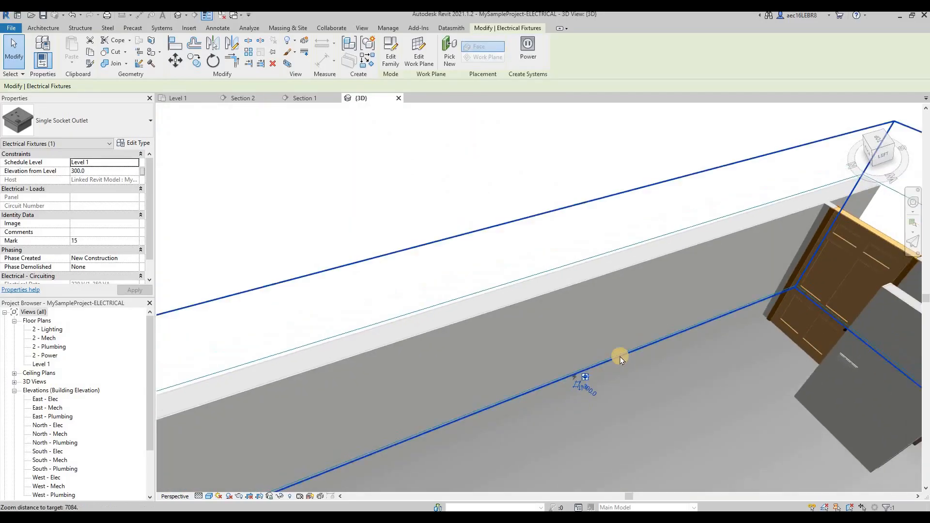
pyautogui.click(677, 396)
# Inspect the single socket outlet on the wall between the kitchen and the nearest bedroom door in 3D.
pyautogui.keyDown('shift'); pyautogui.moveTo(596, 423); pyautogui.dragTo(326, 392, button='middle'); pyautogui.keyUp('shift')
pyautogui.scroll(-3, 494, 326)
pyautogui.keyDown('shift'); pyautogui.moveTo(397, 347); pyautogui.dragTo(371, 247, button='middle'); pyautogui.keyUp('shift')
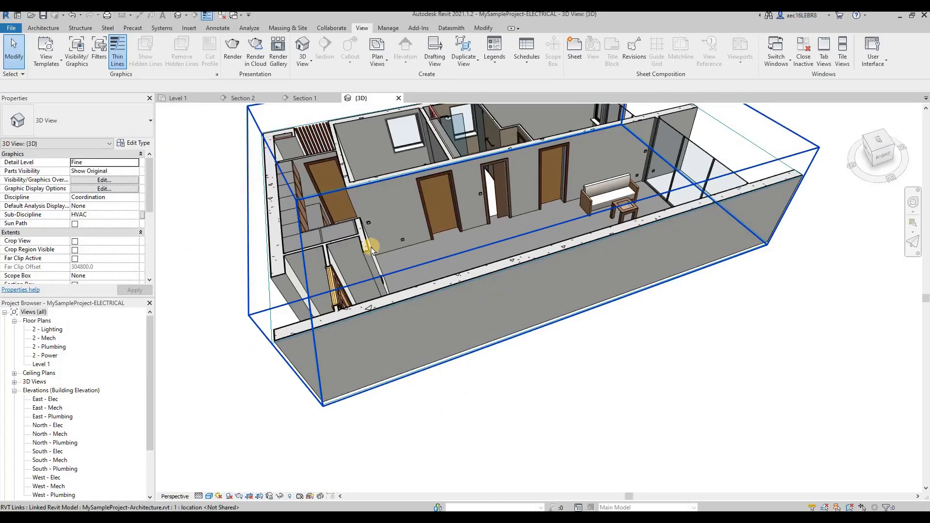
pyautogui.scroll(3, 420, 237)
pyautogui.click(421, 237)
pyautogui.keyDown('shift'); pyautogui.moveTo(477, 258); pyautogui.dragTo(527, 249, button='middle'); pyautogui.keyUp('shift')
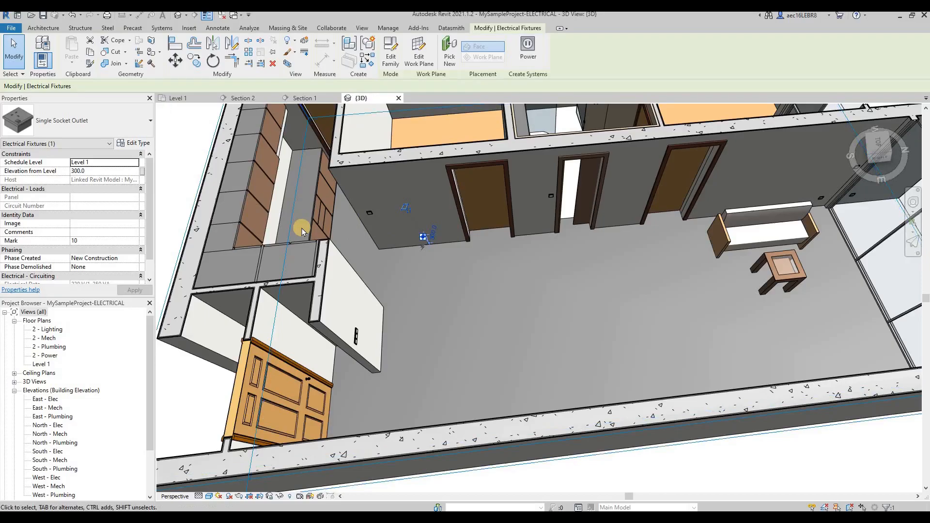
# Inspect the one-gang lighting switch on the living room wall beside the middle door in 3D.
pyautogui.scroll(2, 303, 226)
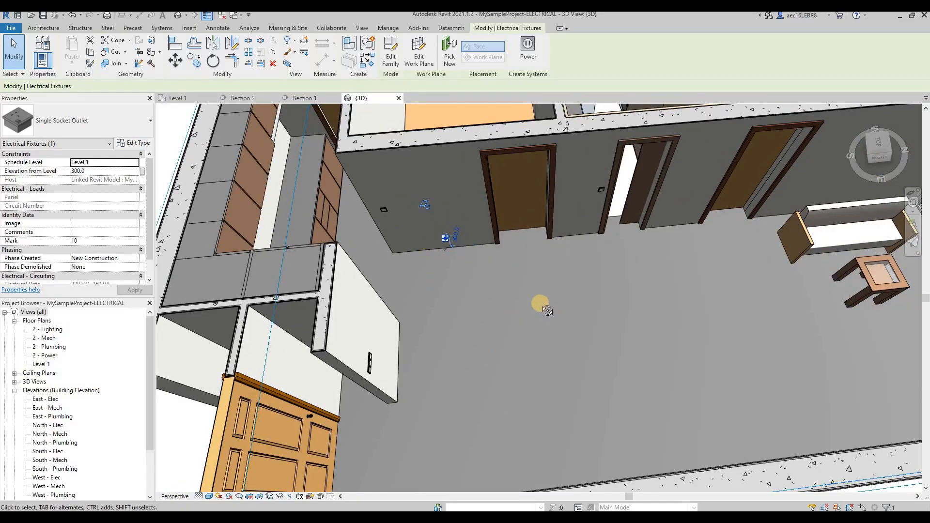
pyautogui.keyDown('shift'); pyautogui.moveTo(540, 304); pyautogui.dragTo(408, 222, button='middle'); pyautogui.keyUp('shift')
pyautogui.scroll(2, 449, 237)
pyautogui.click(698, 248)
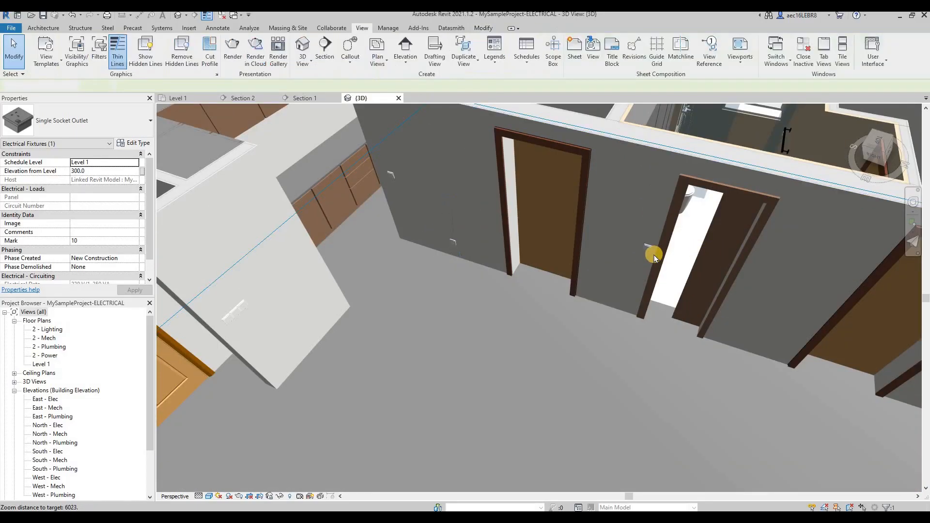
pyautogui.click(654, 255)
pyautogui.keyDown('shift'); pyautogui.moveTo(654, 254); pyautogui.dragTo(467, 353, button='middle'); pyautogui.keyUp('shift')
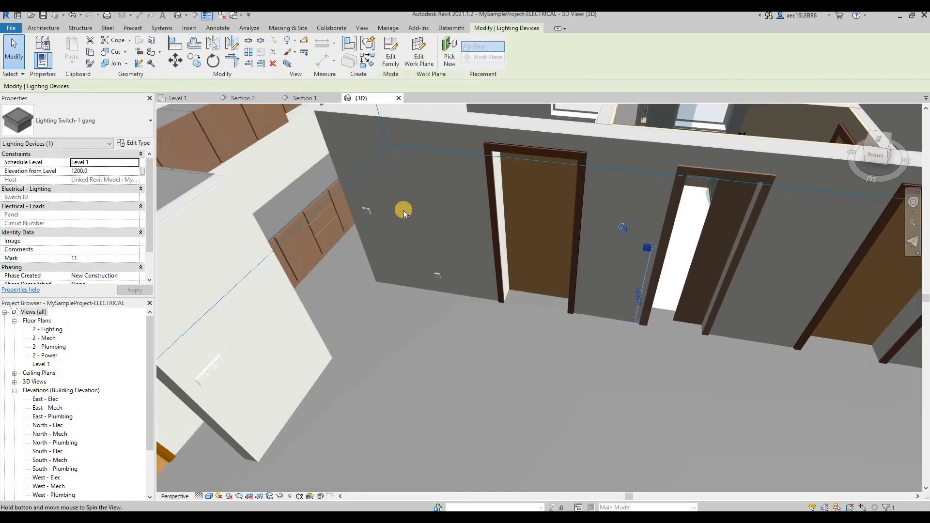
# Inspect the one-gang lighting switch near the kitchen end of the same living room wall.
pyautogui.click(371, 216)
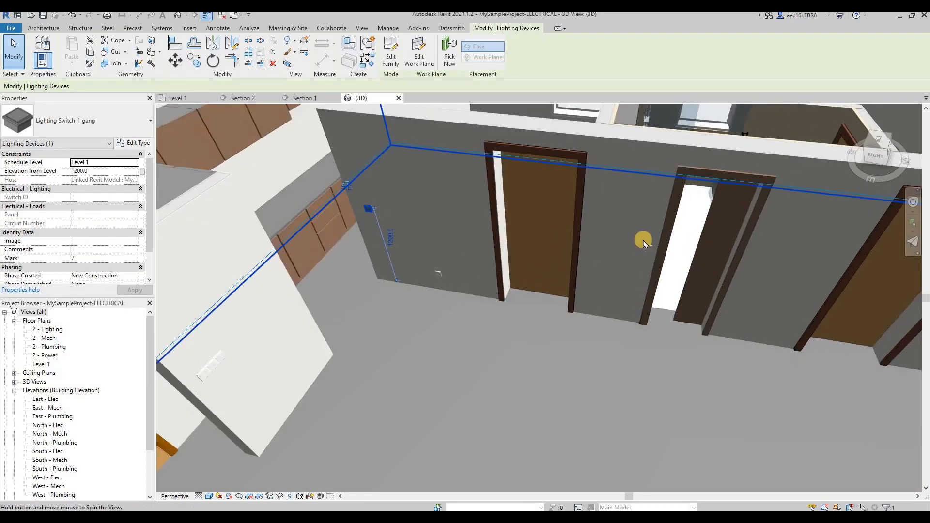
pyautogui.keyDown('shift'); pyautogui.moveTo(643, 240); pyautogui.dragTo(365, 227, button='middle'); pyautogui.keyUp('shift')
pyautogui.scroll(3, 381, 228)
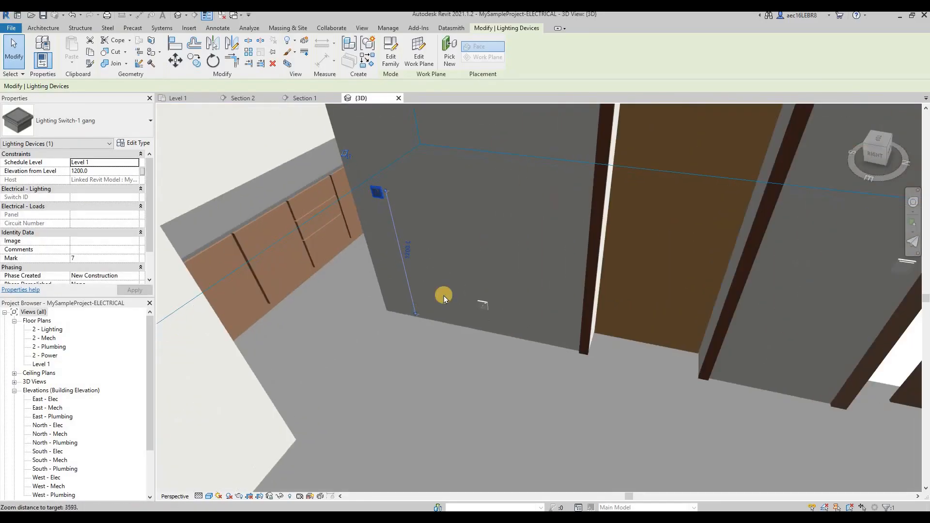
# Inspect the single socket outlet low on the wall between the kitchen corner and the nearest door.
pyautogui.scroll(-3, 473, 318)
pyautogui.click(470, 313)
pyautogui.keyDown('shift'); pyautogui.moveTo(605, 354); pyautogui.dragTo(515, 319, button='middle'); pyautogui.keyUp('shift')
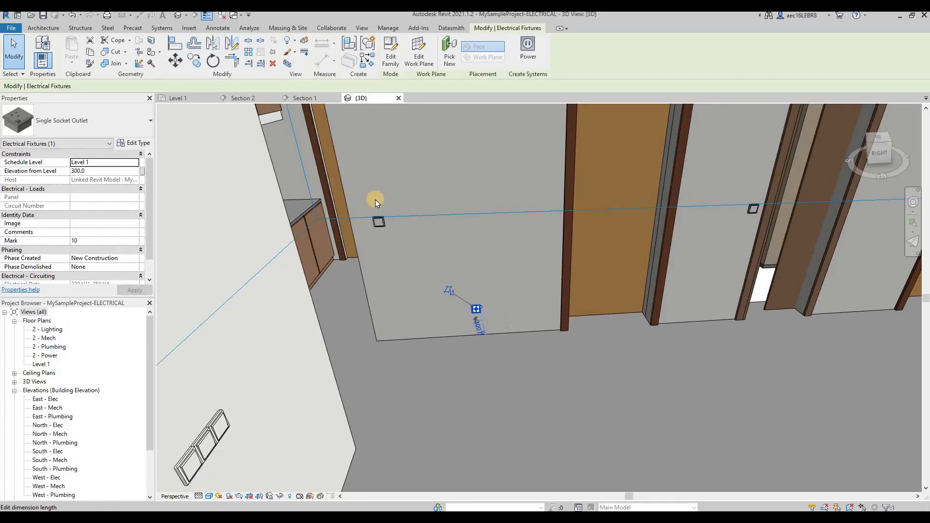
pyautogui.scroll(3, 338, 185)
pyautogui.scroll(3, 603, 368)
pyautogui.scroll(-2, 603, 368)
# Examine the row of socket outlets above the kitchen worktop in 3D.
pyautogui.keyDown('shift'); pyautogui.moveTo(603, 368); pyautogui.dragTo(349, 295, button='middle'); pyautogui.keyUp('shift')
pyautogui.scroll(-2, 509, 226)
pyautogui.scroll(-1, 348, 295)
pyautogui.scroll(-1, 494, 353)
pyautogui.keyDown('shift'); pyautogui.moveTo(494, 353); pyautogui.dragTo(563, 358, button='middle'); pyautogui.keyUp('shift')
pyautogui.scroll(1, 585, 341)
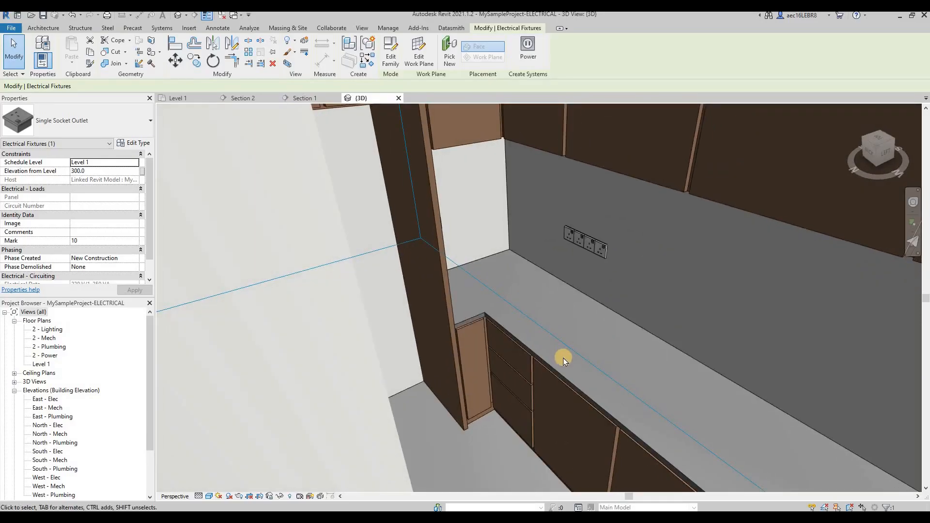
pyautogui.scroll(-1, 586, 323)
pyautogui.scroll(2, 274, 268)
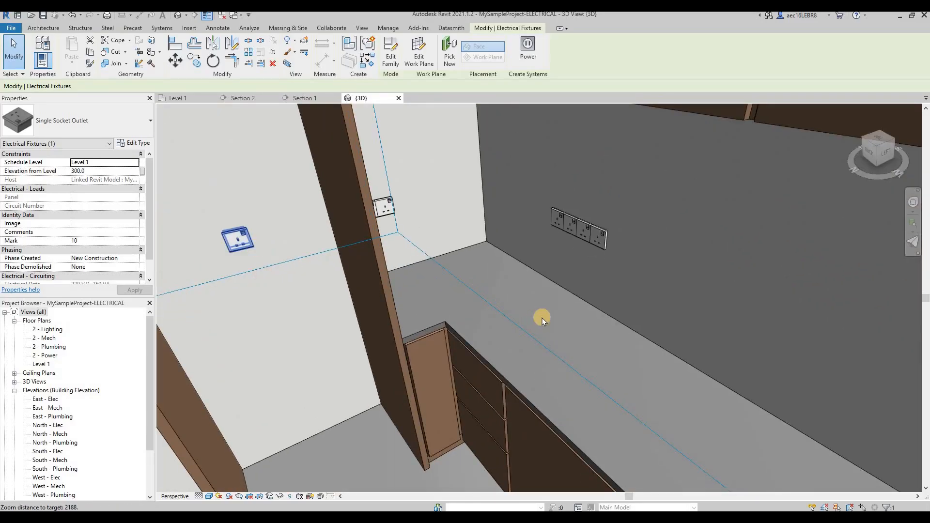
# Inspect the single socket outlet on the kitchen side wall, next to the tall cabinet panel.
pyautogui.keyDown('shift'); pyautogui.moveTo(521, 316); pyautogui.dragTo(358, 236, button='middle'); pyautogui.keyUp('shift')
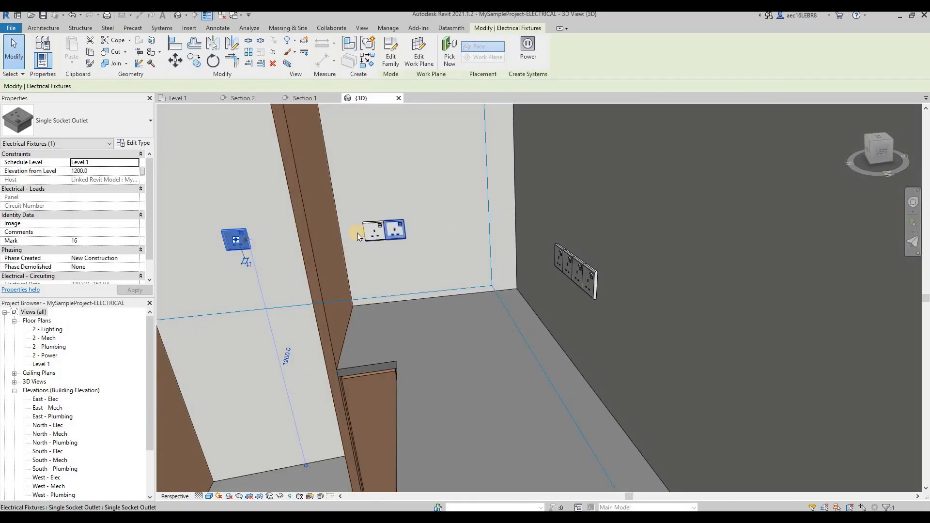
pyautogui.keyDown('shift'); pyautogui.moveTo(582, 232); pyautogui.dragTo(564, 249, button='middle'); pyautogui.keyUp('shift')
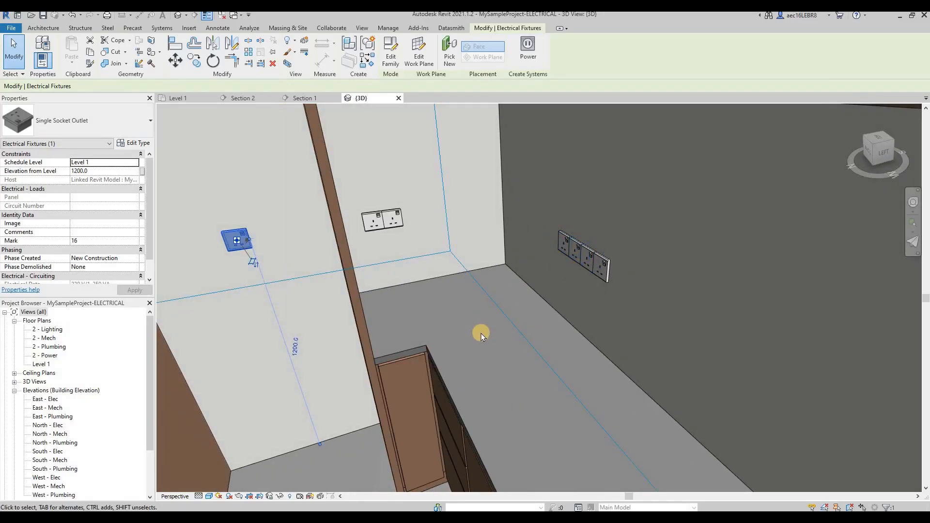
pyautogui.scroll(-2, 635, 388)
pyautogui.scroll(3, 419, 359)
pyautogui.scroll(-3, 841, 390)
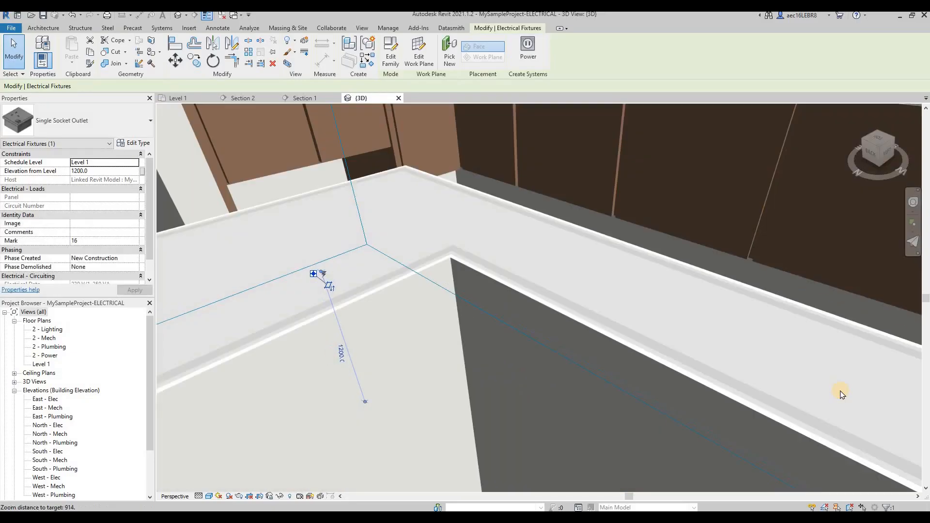
# Select the linked architectural model in the kitchen to see through its cabinets.
pyautogui.scroll(2, 388, 373)
pyautogui.scroll(2, 327, 417)
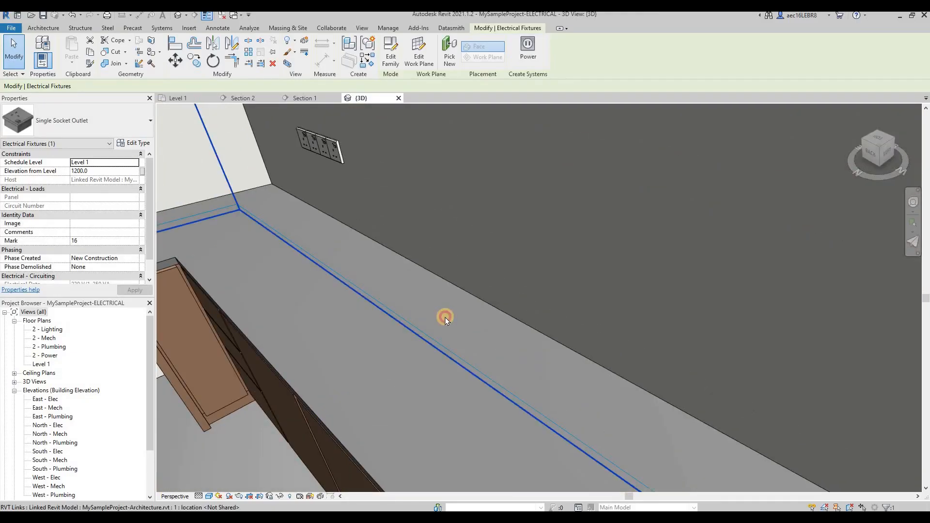
pyautogui.click(446, 346)
pyautogui.scroll(-1, 449, 347)
pyautogui.scroll(-6, 448, 346)
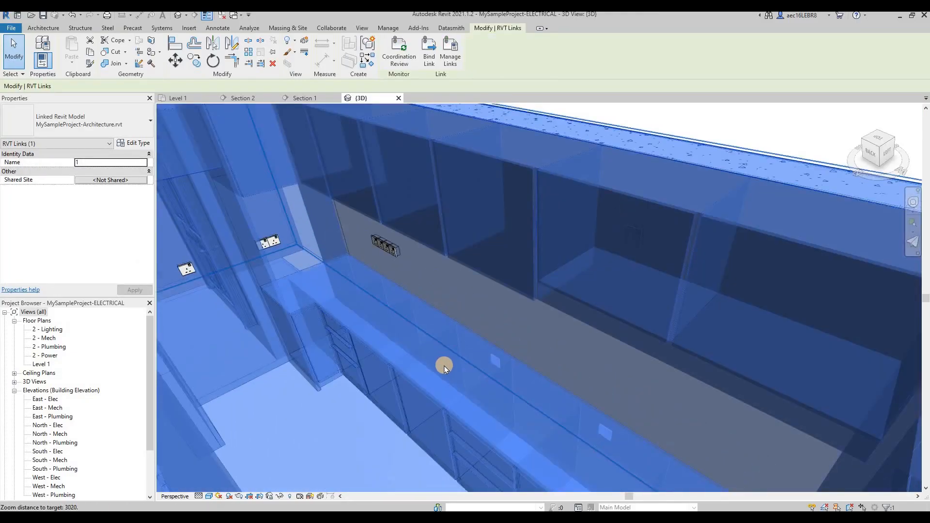
pyautogui.scroll(-2, 489, 374)
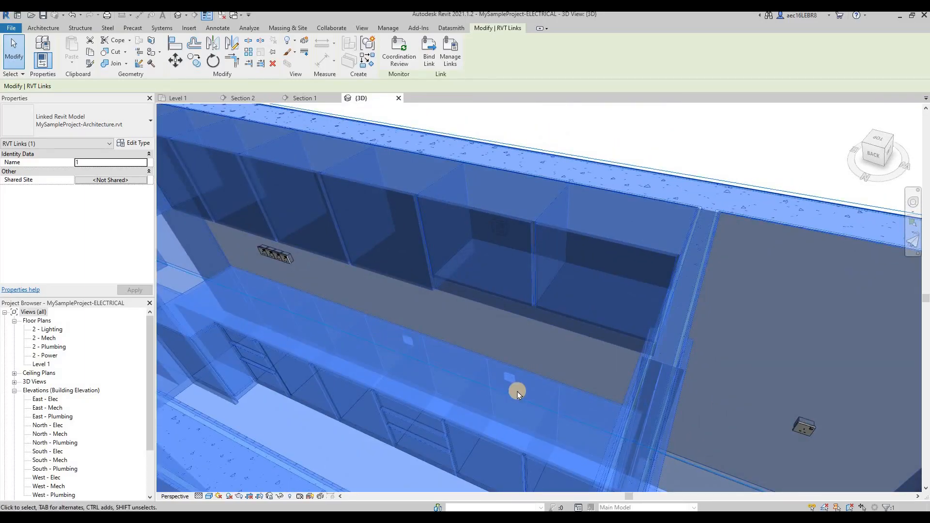
# Examine the socket outlets inside the kitchen base cabinets through the highlighted architectural link.
pyautogui.keyDown('shift'); pyautogui.moveTo(479, 395); pyautogui.dragTo(341, 422, button='middle'); pyautogui.keyUp('shift')
pyautogui.scroll(2, 423, 351)
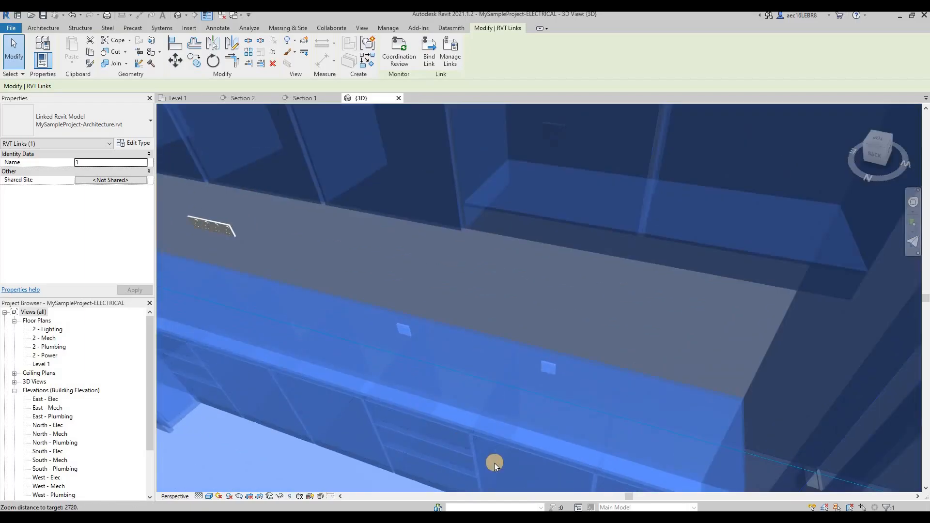
pyautogui.scroll(2, 474, 298)
pyautogui.scroll(-2, 474, 298)
pyautogui.scroll(2, 523, 352)
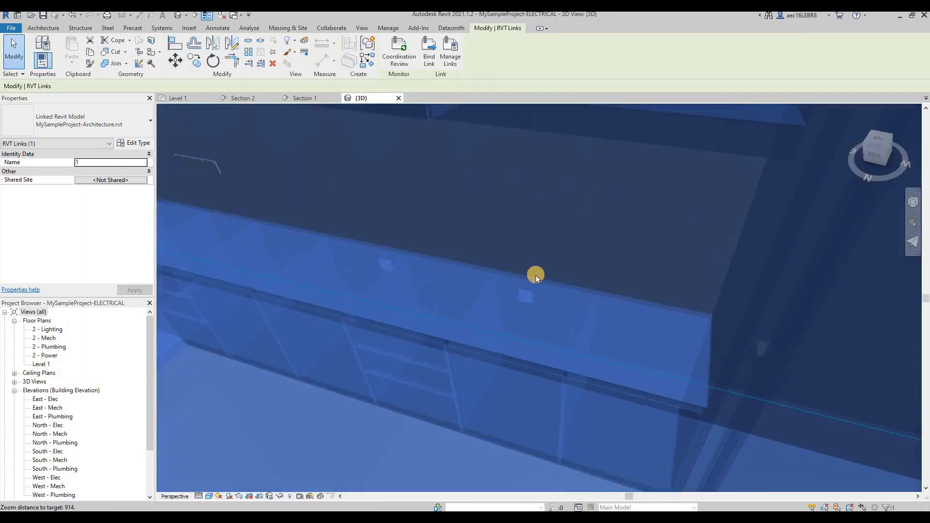
pyautogui.scroll(-1, 403, 336)
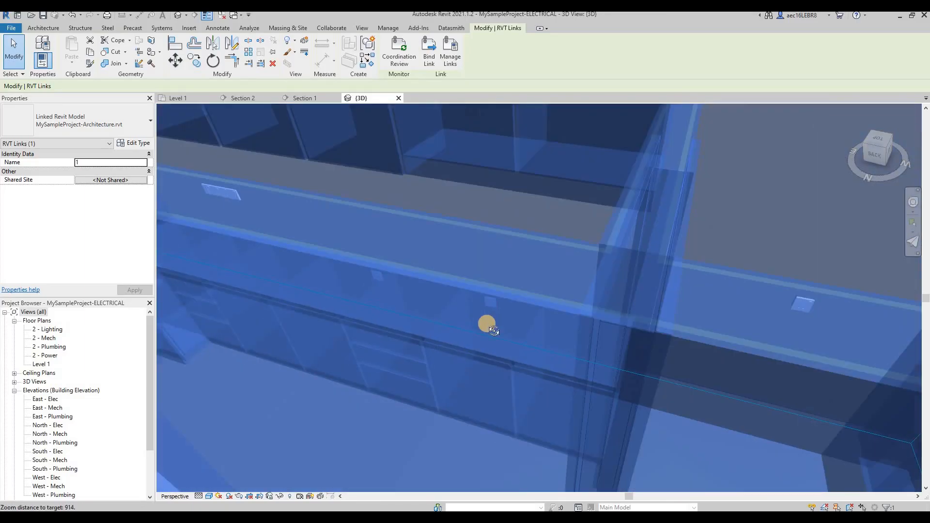
pyautogui.scroll(2, 487, 323)
pyautogui.scroll(1, 362, 263)
pyautogui.scroll(-1, 202, 284)
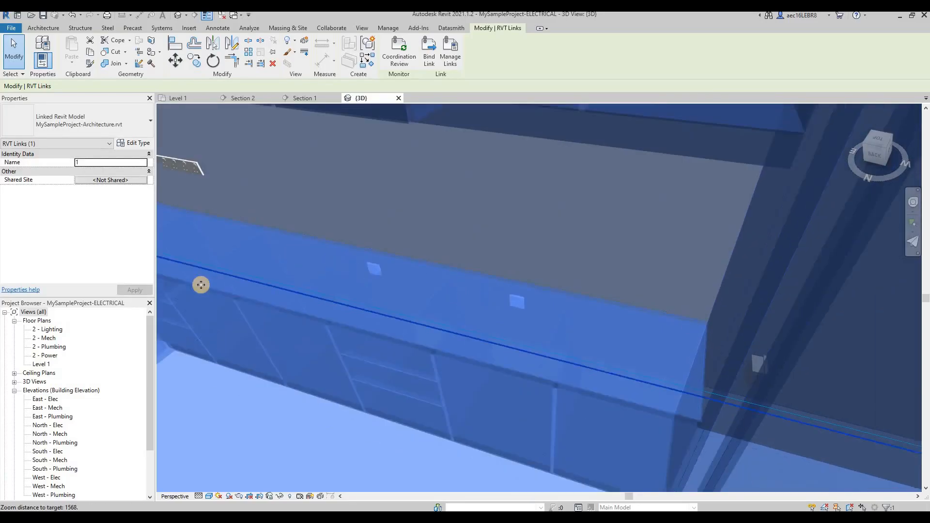
pyautogui.scroll(2, 238, 277)
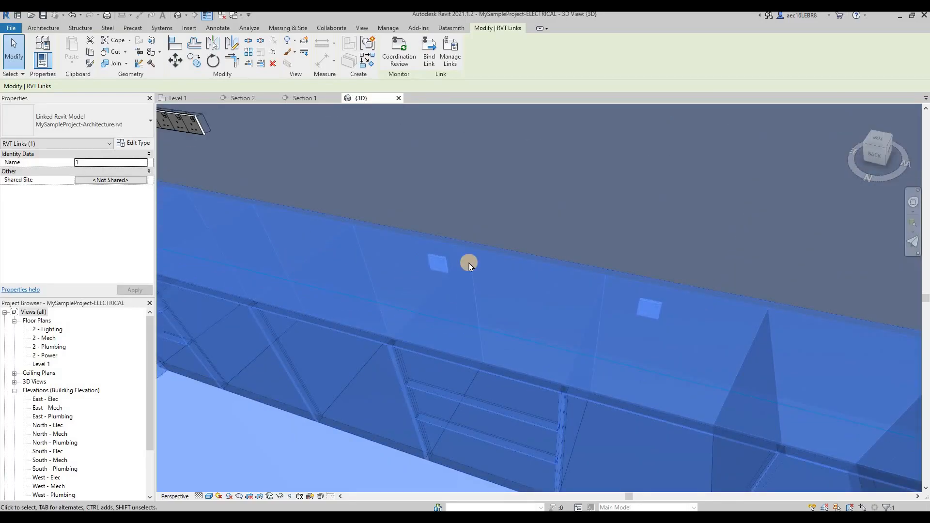
# Examine the socket outlet behind the kitchen wall cabinets through the highlighted link.
pyautogui.scroll(-1, 309, 373)
pyautogui.scroll(3, 508, 382)
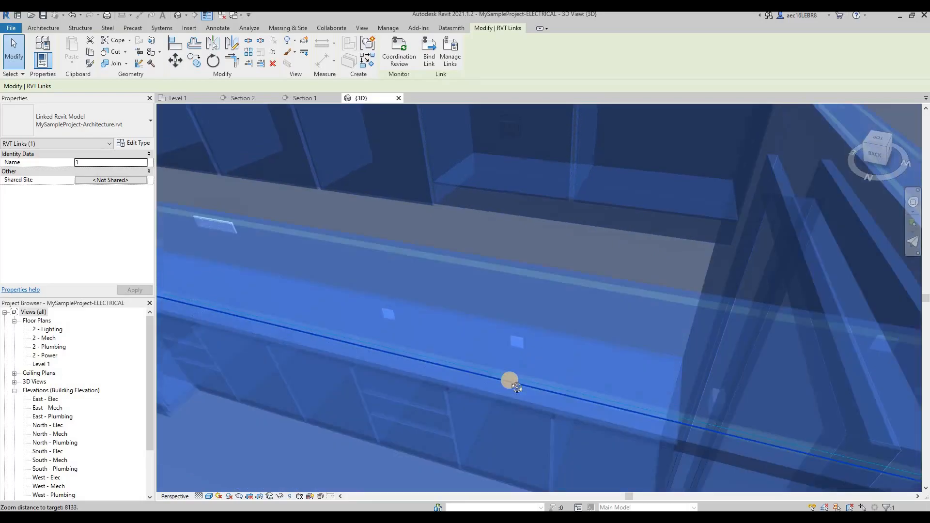
pyautogui.keyDown('shift'); pyautogui.moveTo(537, 380); pyautogui.dragTo(504, 292, button='middle'); pyautogui.keyUp('shift')
pyautogui.scroll(2, 518, 196)
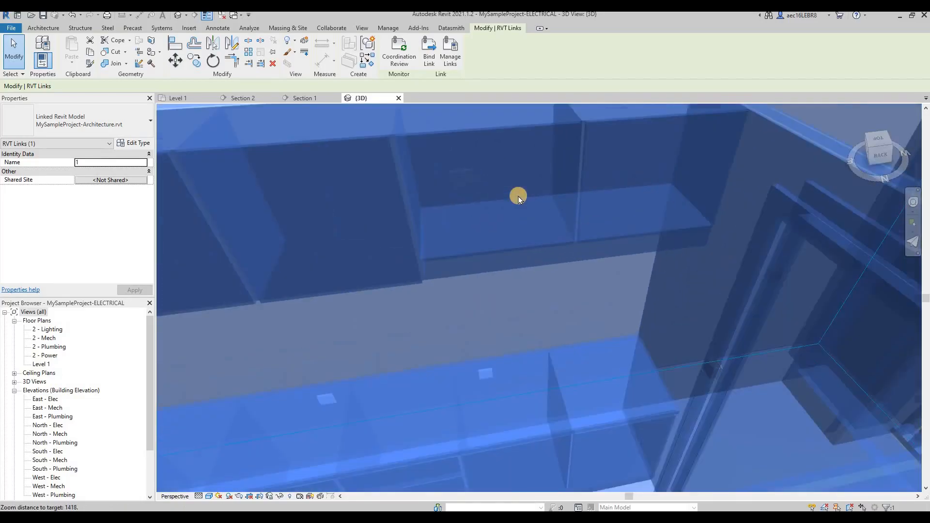
# Inspect the single socket outlet on the outer wall of the small room beside the kitchen.
pyautogui.scroll(-3, 378, 217)
pyautogui.scroll(-1, 588, 271)
pyautogui.moveTo(560, 286); pyautogui.dragTo(691, 208, button='middle')
pyautogui.scroll(2, 657, 222)
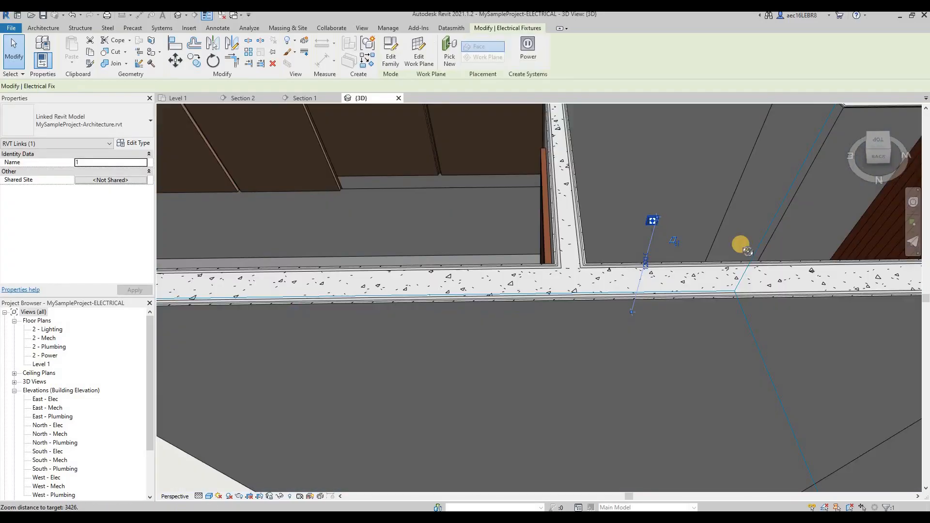
pyautogui.keyDown('shift'); pyautogui.moveTo(668, 266); pyautogui.dragTo(450, 207, button='middle'); pyautogui.keyUp('shift')
pyautogui.scroll(2, 502, 140)
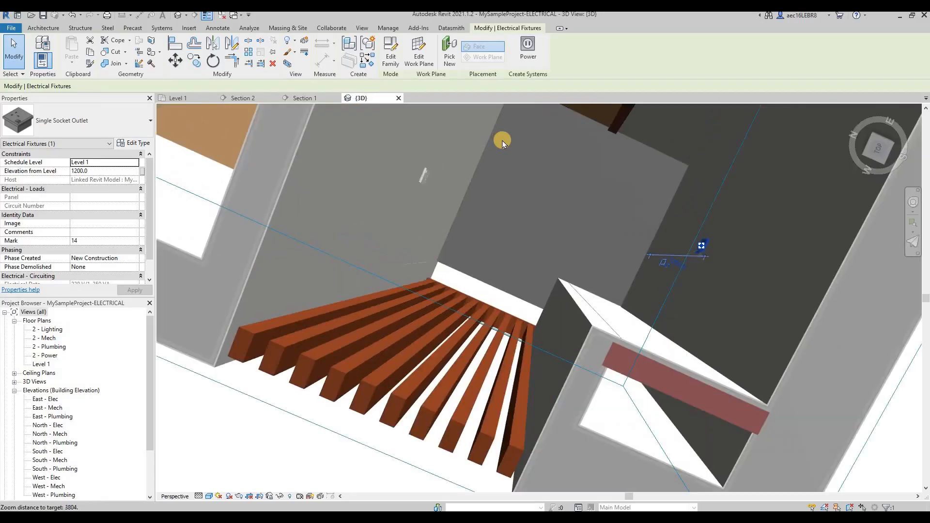
pyautogui.scroll(1, 502, 140)
pyautogui.keyDown('shift'); pyautogui.moveTo(621, 246); pyautogui.dragTo(503, 316, button='middle'); pyautogui.keyUp('shift')
pyautogui.scroll(-3, 503, 316)
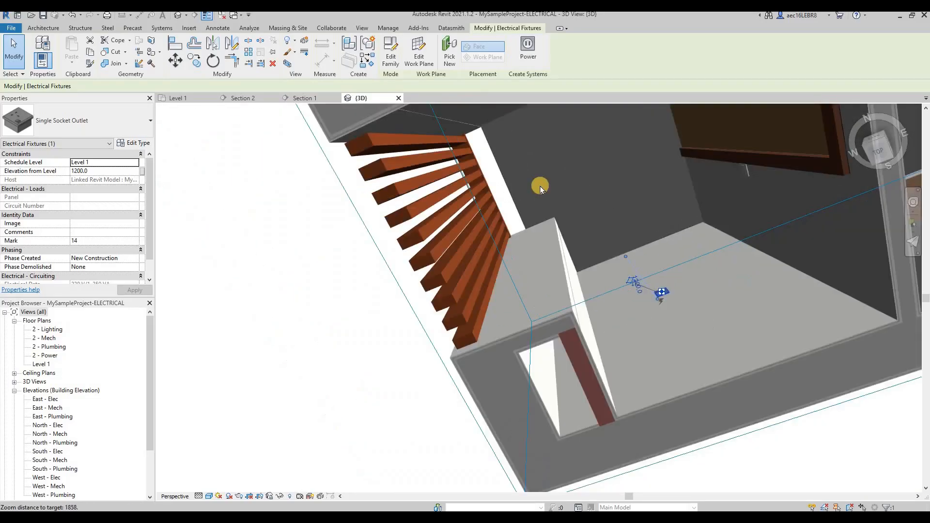
# Inspect the single socket outlet on the opposite wall of the small slatted room, then clear the selection.
pyautogui.keyDown('shift'); pyautogui.moveTo(539, 186); pyautogui.dragTo(529, 145, button='middle'); pyautogui.keyUp('shift')
pyautogui.click(530, 146)
pyautogui.keyDown('shift'); pyautogui.moveTo(635, 218); pyautogui.dragTo(679, 170, button='middle'); pyautogui.keyUp('shift')
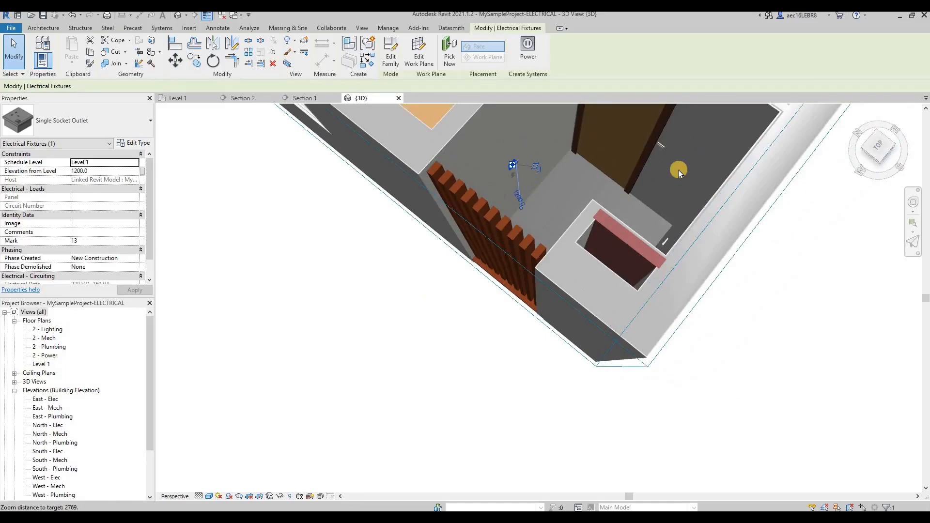
pyautogui.press('Escape')
pyautogui.scroll(2, 661, 149)
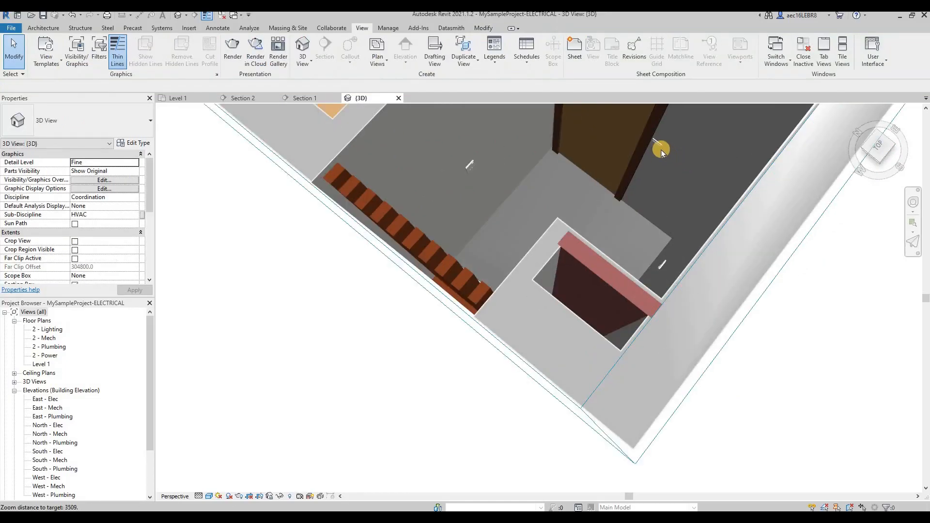
# Inspect the one-gang lighting switch beside the door of the small slatted room.
pyautogui.click(588, 199)
pyautogui.keyDown('shift'); pyautogui.moveTo(604, 191); pyautogui.dragTo(722, 149, button='middle'); pyautogui.keyUp('shift')
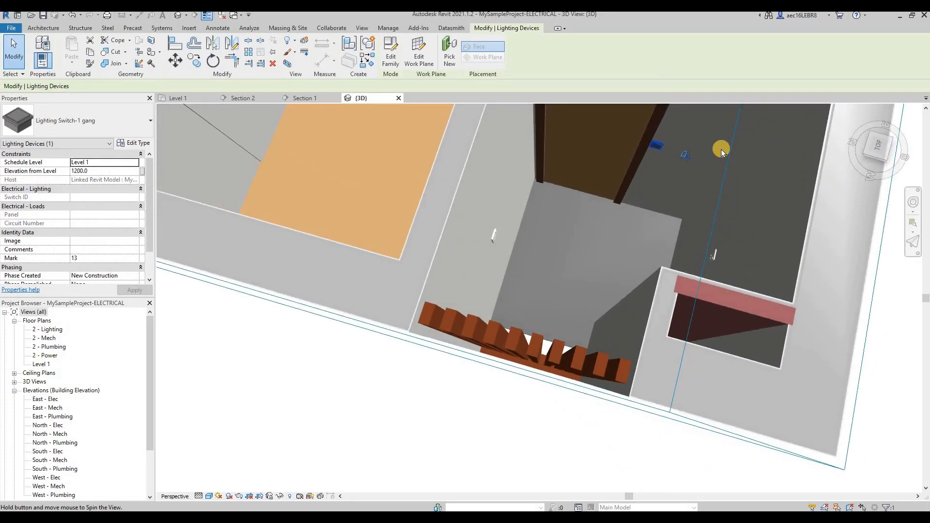
pyautogui.scroll(2, 722, 150)
pyautogui.scroll(-2, 443, 305)
pyautogui.keyDown('shift'); pyautogui.moveTo(594, 302); pyautogui.dragTo(552, 303, button='middle'); pyautogui.keyUp('shift')
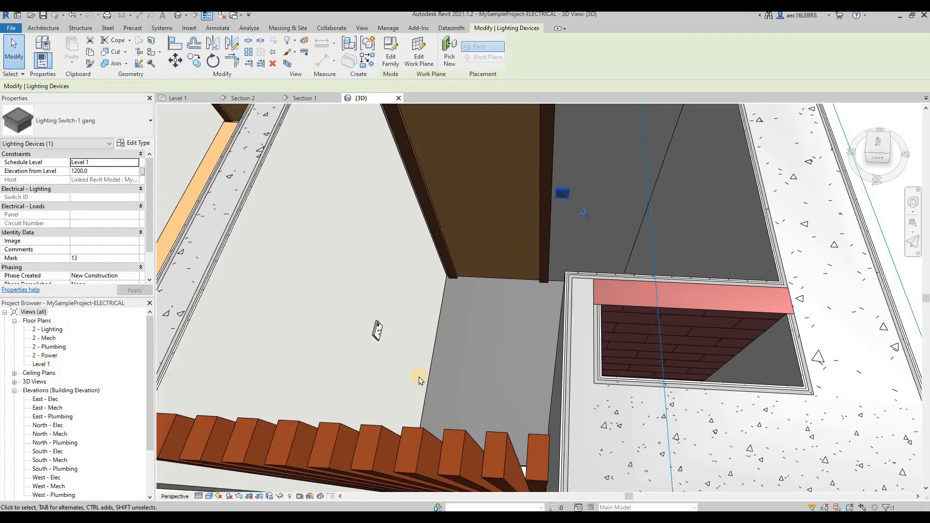
pyautogui.scroll(-10, 419, 380)
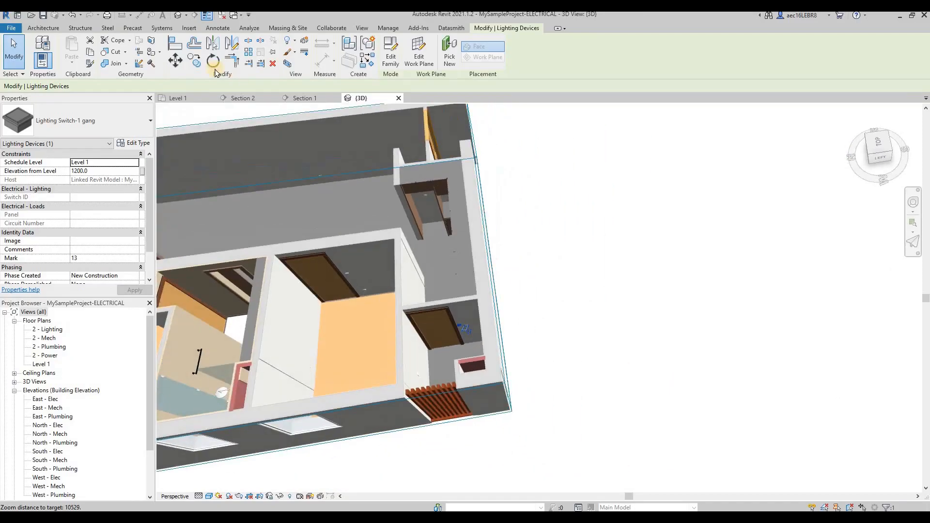
# Return to the Level 1 floor plan and open the section view that cuts through the kitchen.
pyautogui.click(186, 98)
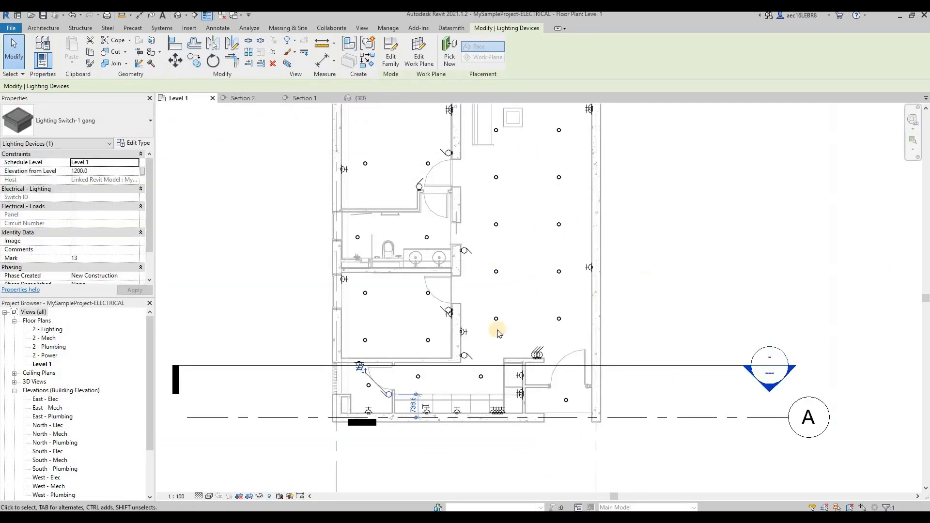
pyautogui.scroll(-2, 646, 275)
pyautogui.scroll(4, 498, 375)
pyautogui.click(556, 321)
pyautogui.moveTo(501, 334); pyautogui.dragTo(506, 328)
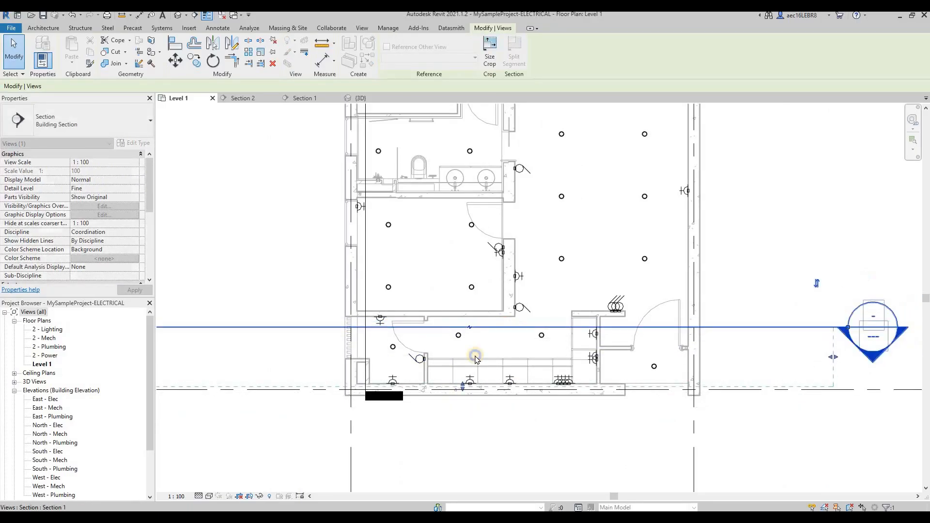
pyautogui.rightClick(506, 330)
pyautogui.click(555, 130)
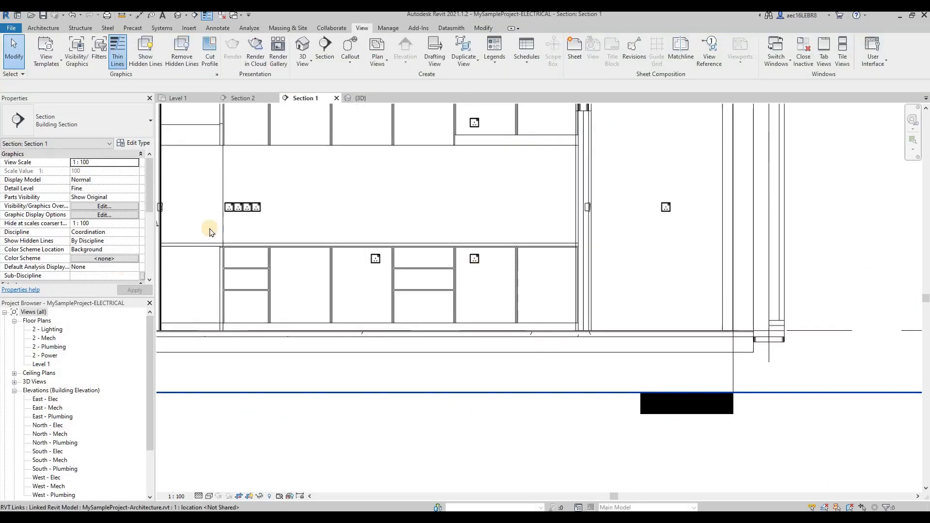
# Examine the kitchen socket outlets in the Section 1 view.
pyautogui.scroll(-2, 540, 352)
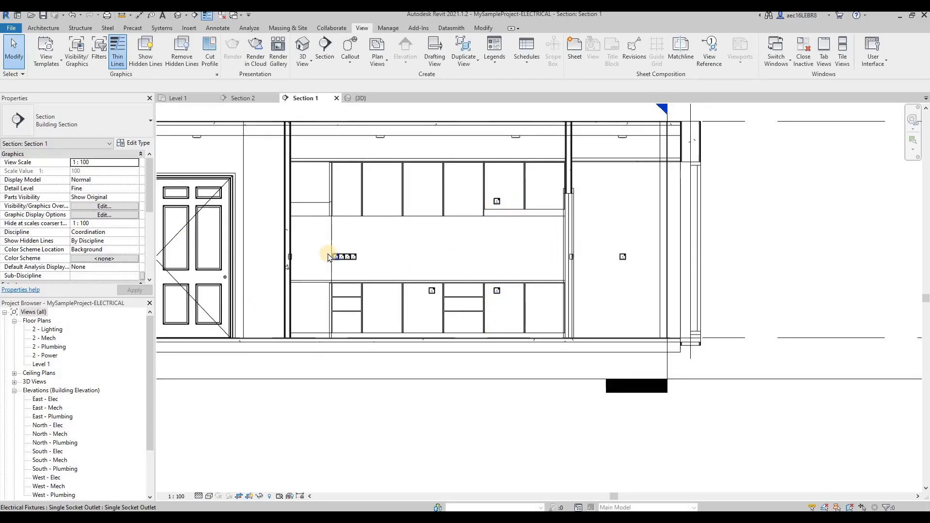
pyautogui.scroll(2, 329, 256)
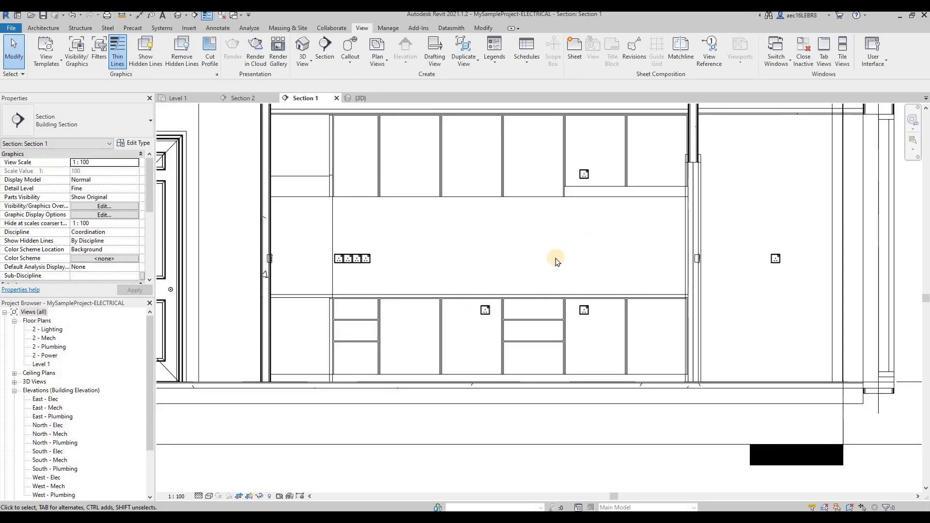
pyautogui.scroll(-1, 554, 258)
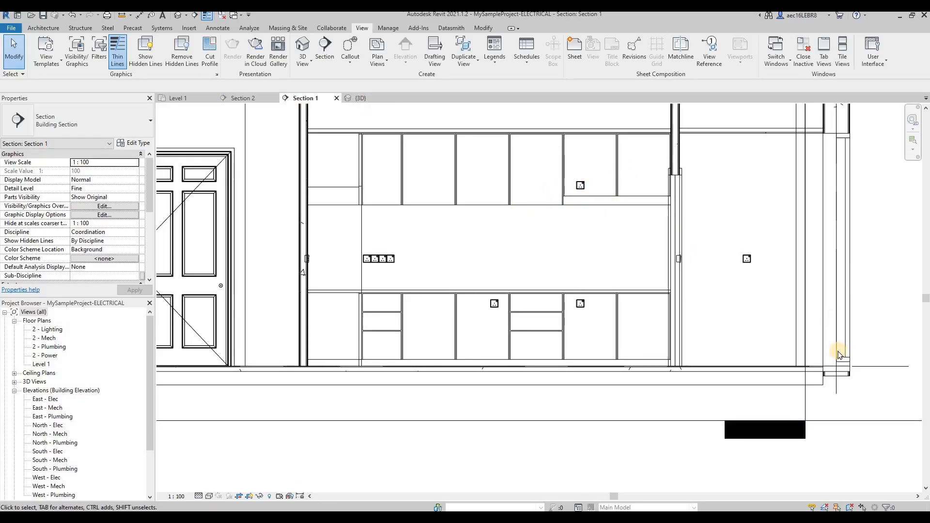
# Return to the Level 1 floor plan and review the electrical layout around the kitchen and neighbouring rooms.
pyautogui.click(183, 98)
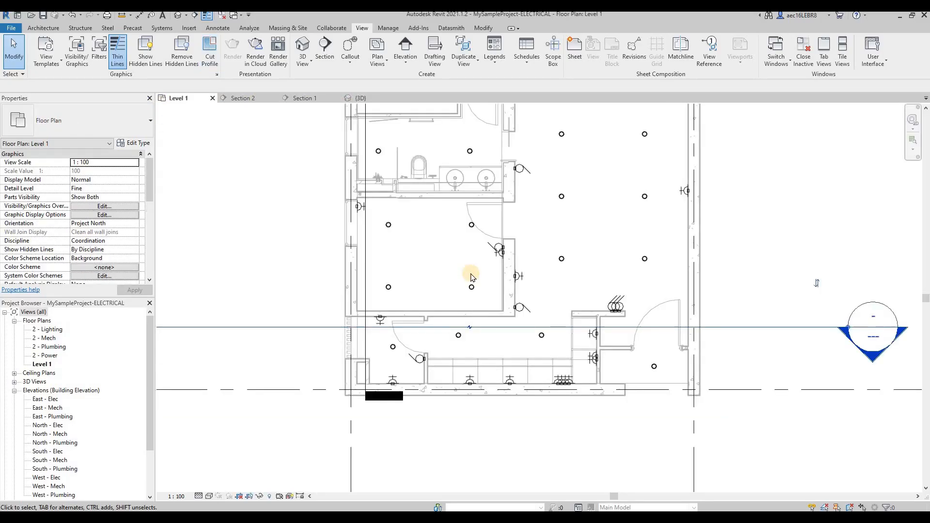
pyautogui.scroll(-2, 472, 276)
pyautogui.moveTo(484, 152); pyautogui.dragTo(433, 243, button='middle')
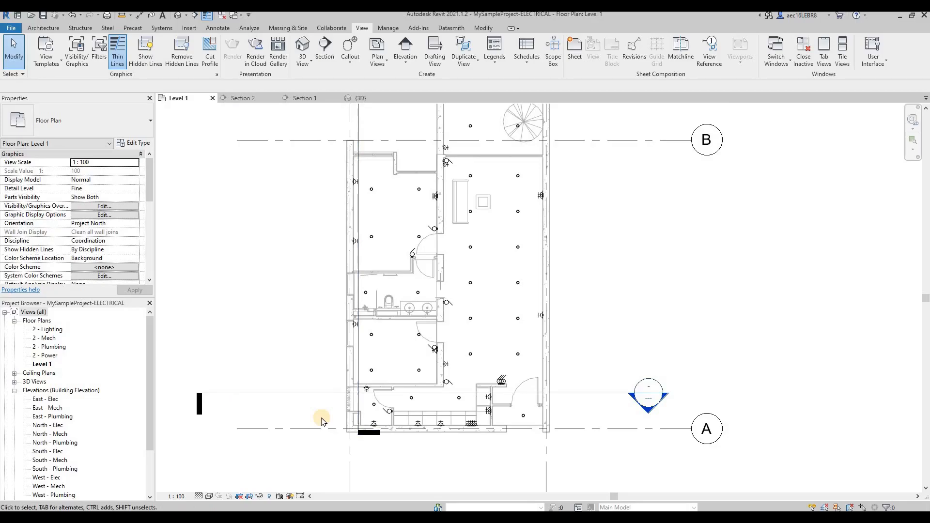
pyautogui.scroll(1, 321, 421)
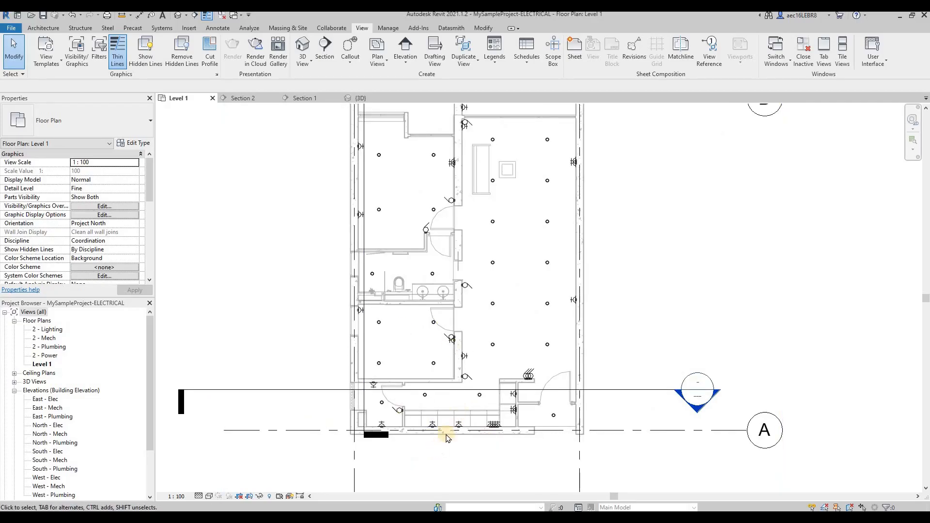
pyautogui.scroll(2, 454, 424)
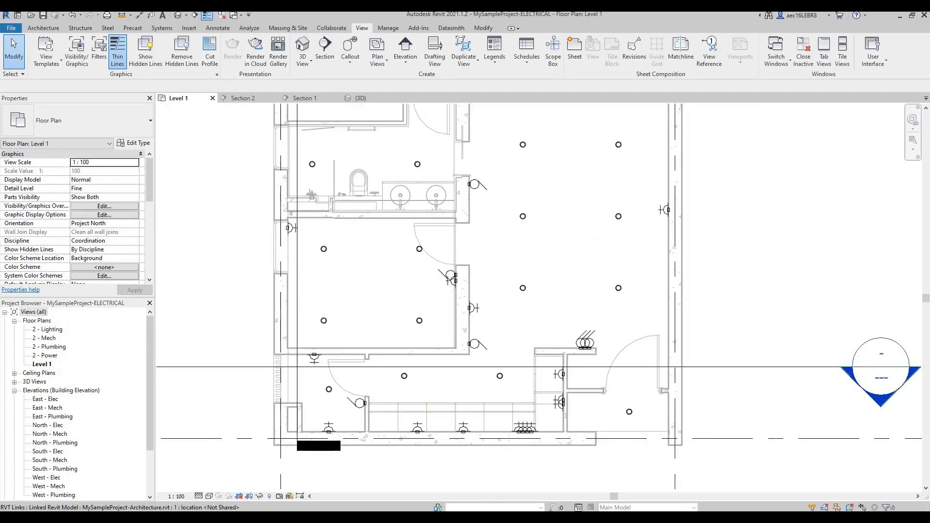
# Switch to the MySampleProject-Architecture model and open the Kitchen Cabinet family for editing.
pyautogui.moveTo(467, 517)
pyautogui.click(518, 480)
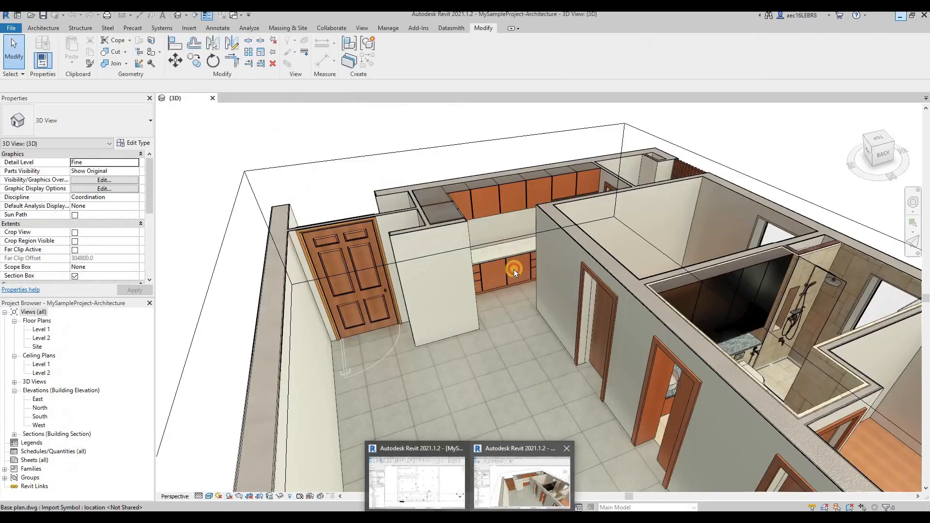
pyautogui.scroll(1, 521, 194)
pyautogui.click(521, 194)
pyautogui.keyDown('shift'); pyautogui.moveTo(677, 218); pyautogui.dragTo(698, 206, button='middle'); pyautogui.keyUp('shift')
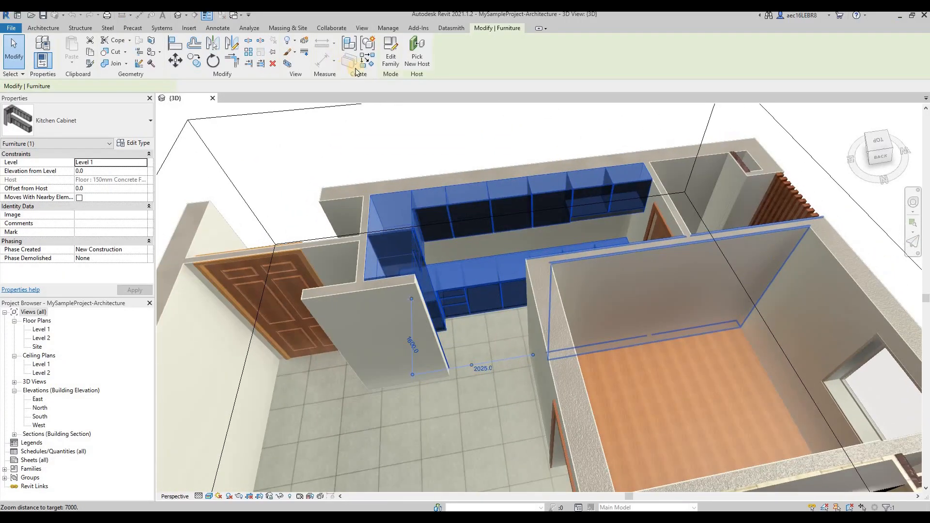
pyautogui.doubleClick(577, 179)
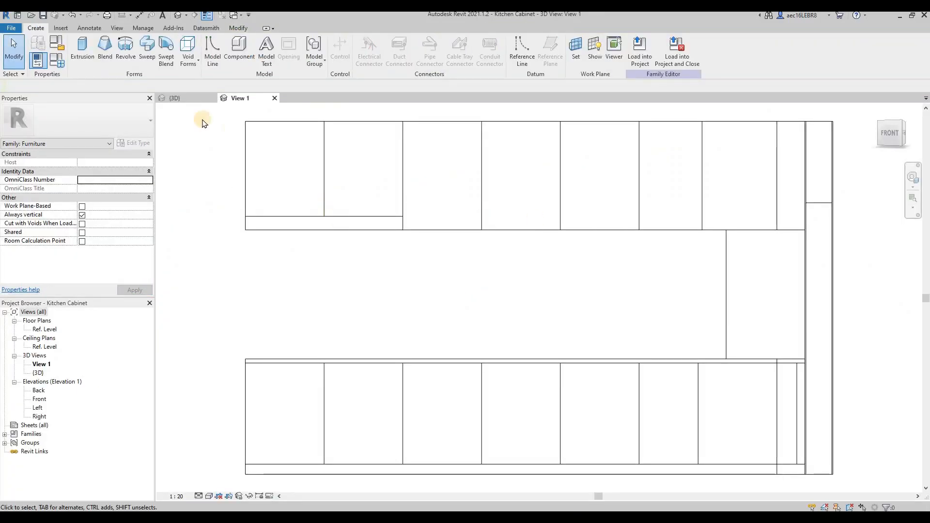
# Load the "Sinky and tap" family from the Online Training (Free) folder into the cabinet family.
pyautogui.click(66, 29)
pyautogui.click(417, 59)
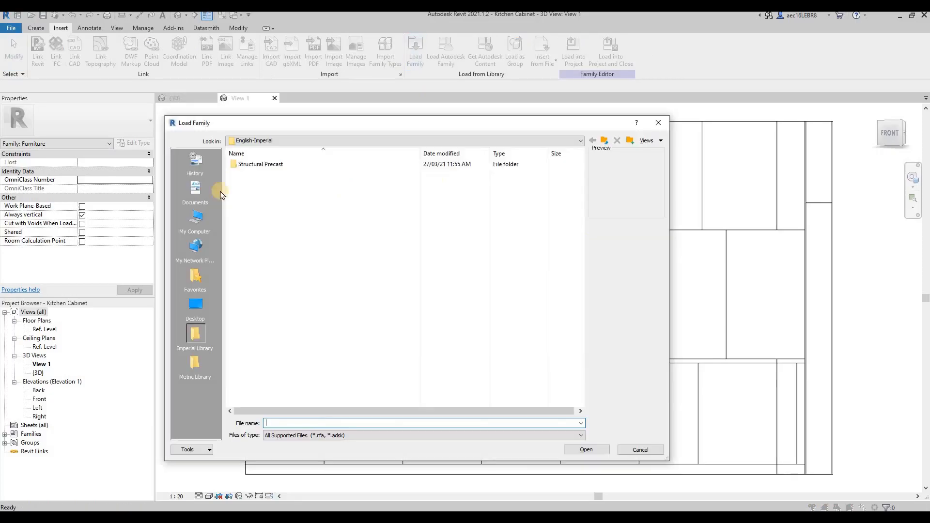
pyautogui.click(181, 313)
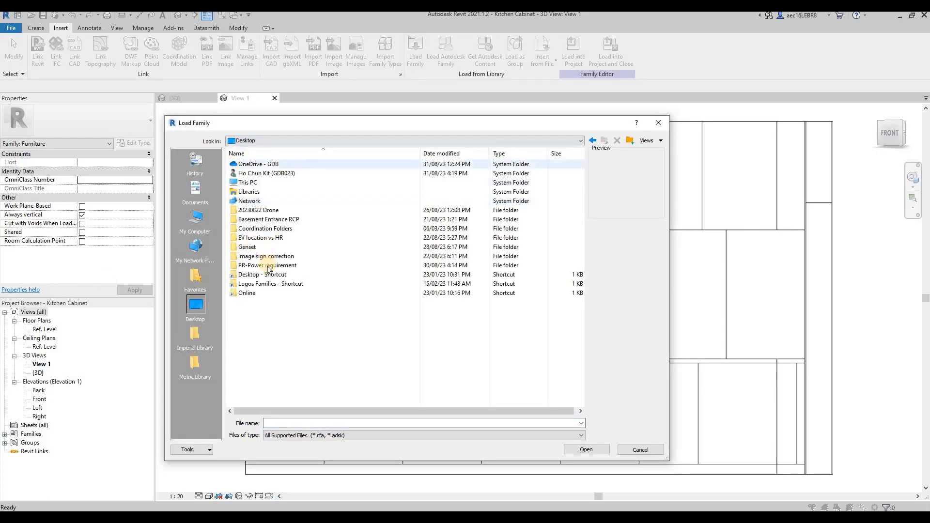
pyautogui.doubleClick(254, 293)
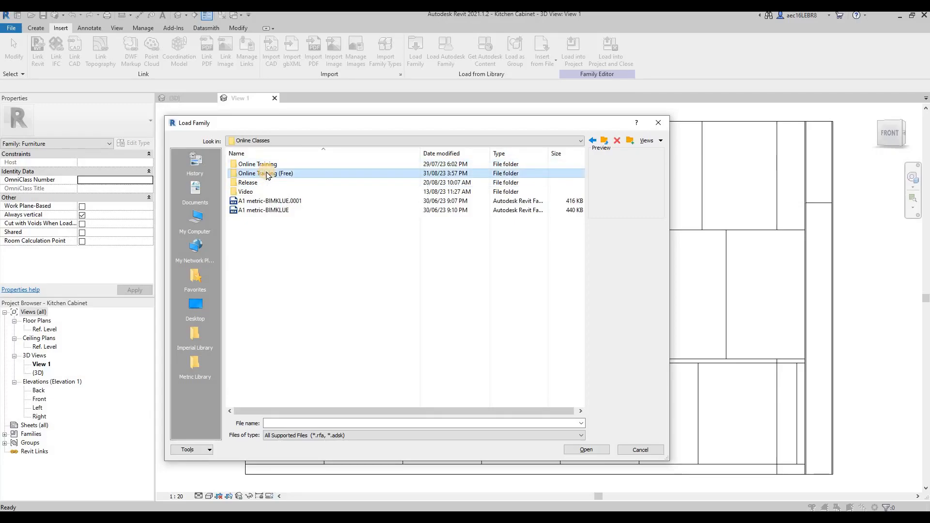
pyautogui.doubleClick(265, 174)
pyautogui.click(446, 154)
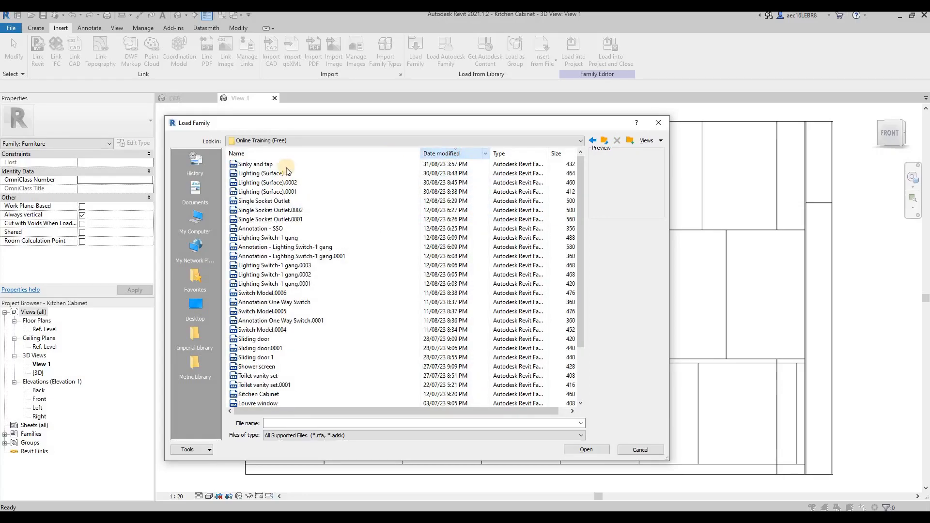
pyautogui.click(256, 164)
pyautogui.click(584, 449)
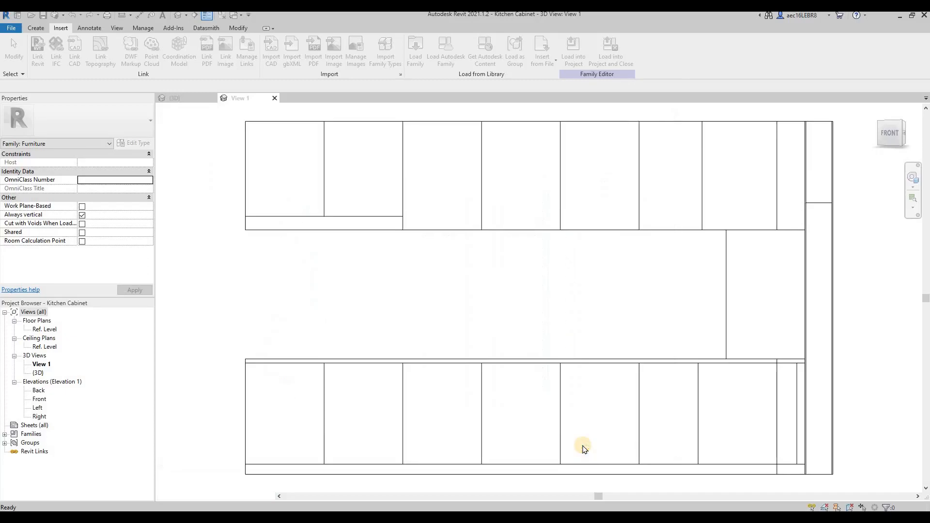
# In the Ref. Level plan, place one Sinky and tap component in the open area beside the cabinet run.
pyautogui.doubleClick(48, 330)
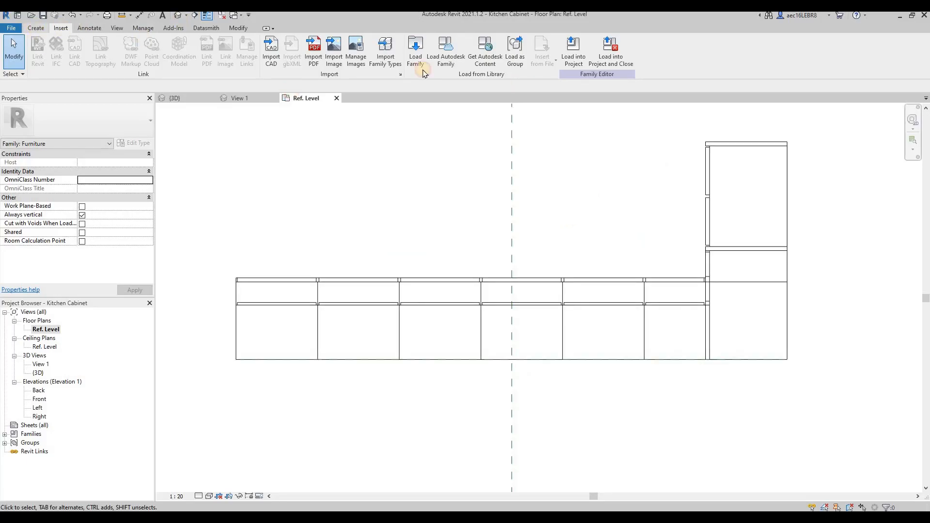
pyautogui.click(36, 28)
pyautogui.click(237, 48)
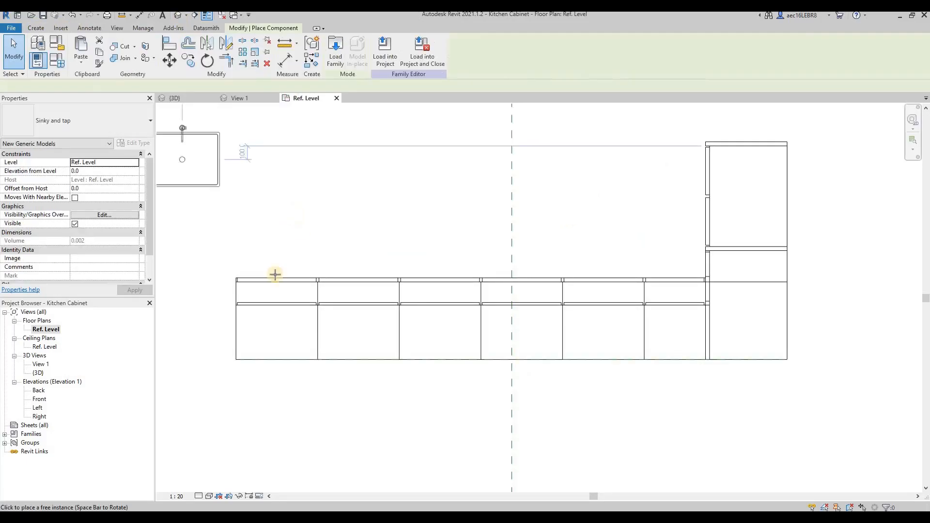
pyautogui.click(551, 244)
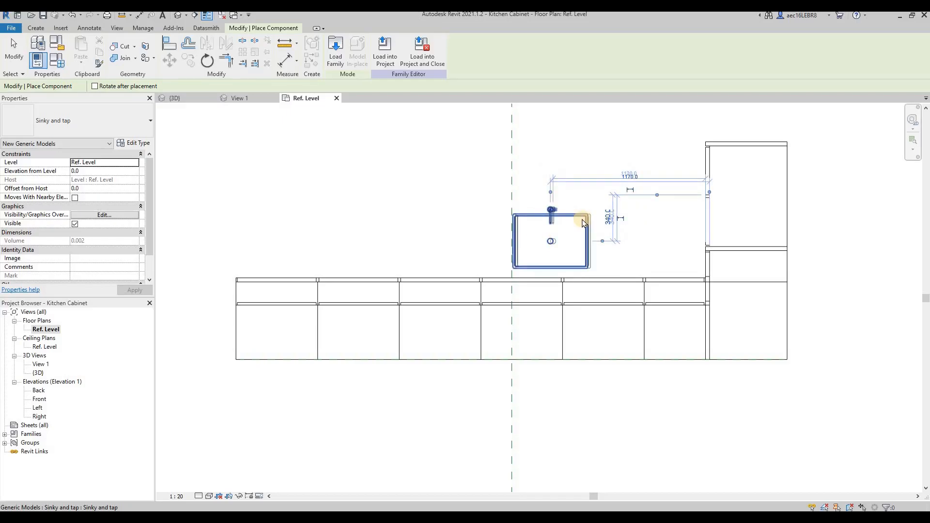
pyautogui.press('Escape')
# Rotate the placed sink by 180° in plan.
pyautogui.click(582, 219)
pyautogui.click(208, 61)
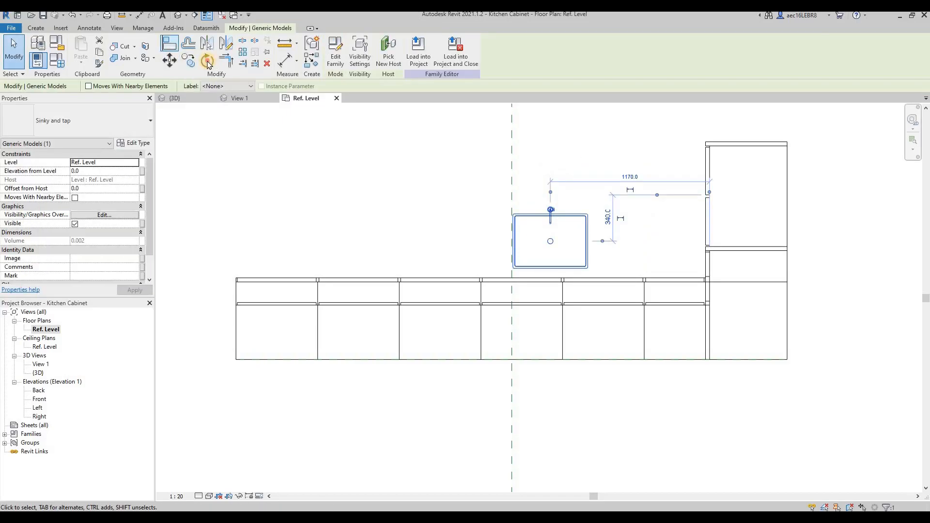
pyautogui.click(634, 162)
pyautogui.write('180')
pyautogui.press('Return')
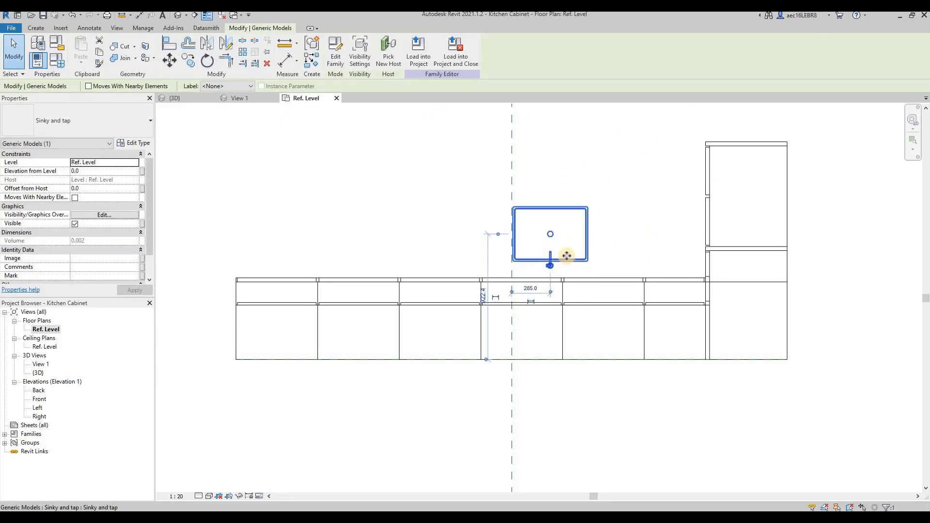
# Move the sink onto the counter run, centred on the joint between two cabinets near the tall unit.
pyautogui.moveTo(581, 336); pyautogui.dragTo(582, 336)
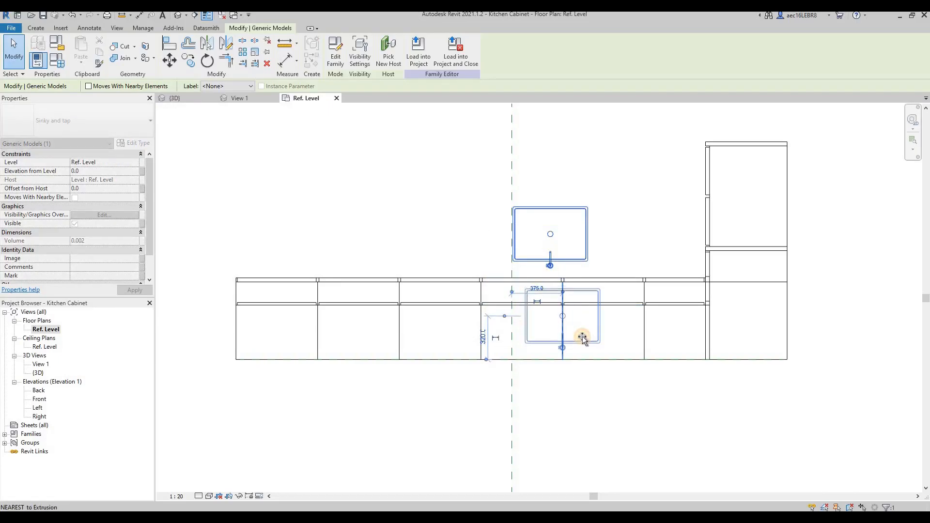
pyautogui.click(452, 205)
pyautogui.scroll(-2, 452, 205)
pyautogui.scroll(-2, 474, 266)
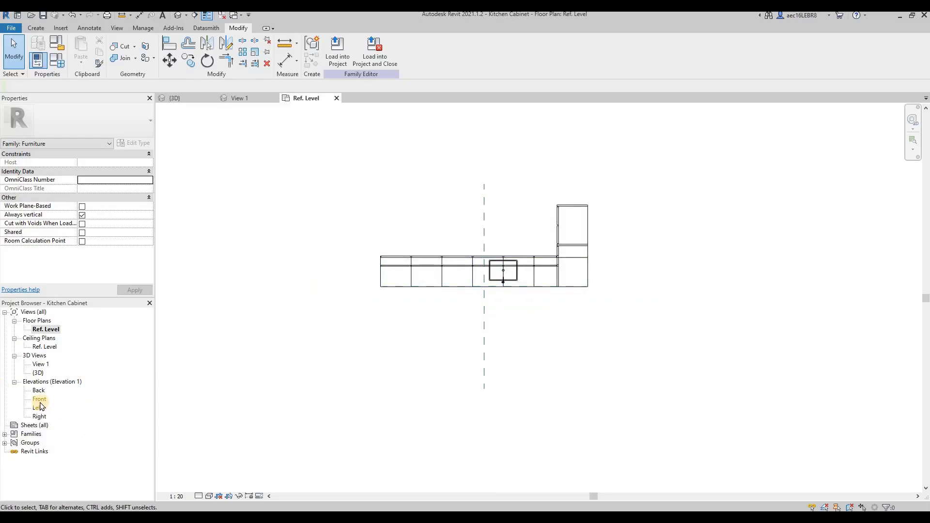
# In the Front elevation, move the sink straight up 620 mm from its rim to the top surface of the countertop.
pyautogui.doubleClick(39, 401)
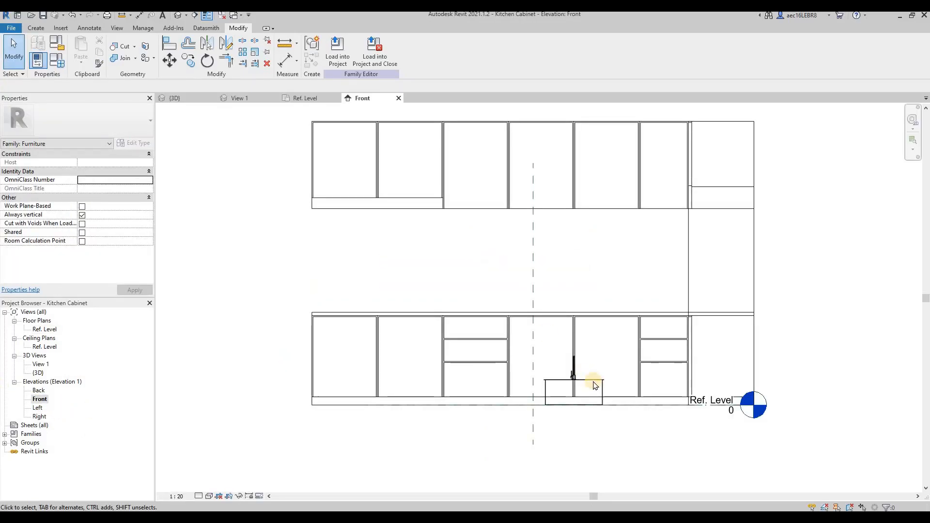
pyautogui.scroll(1, 595, 385)
pyautogui.click(595, 385)
pyautogui.scroll(4, 671, 370)
pyautogui.click(169, 60)
pyautogui.scroll(2, 523, 396)
pyautogui.click(522, 395)
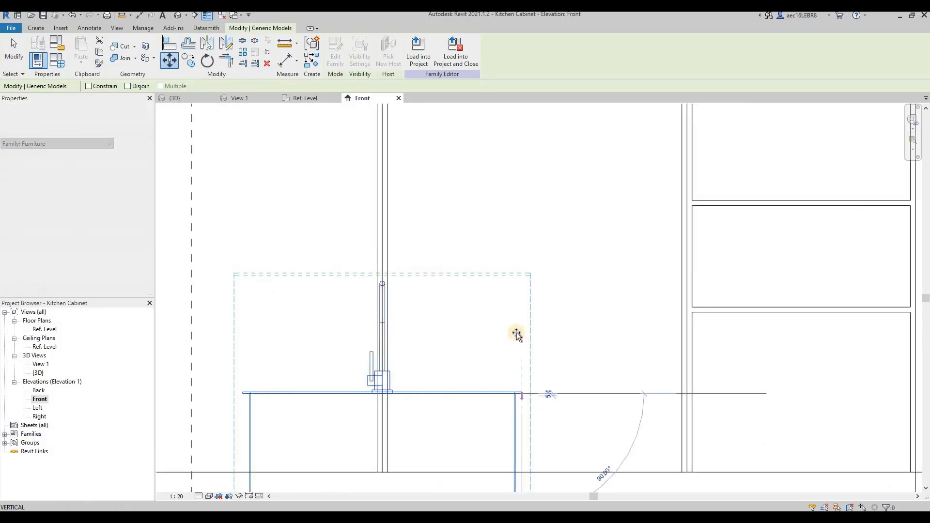
pyautogui.scroll(-3, 517, 335)
pyautogui.click(525, 242)
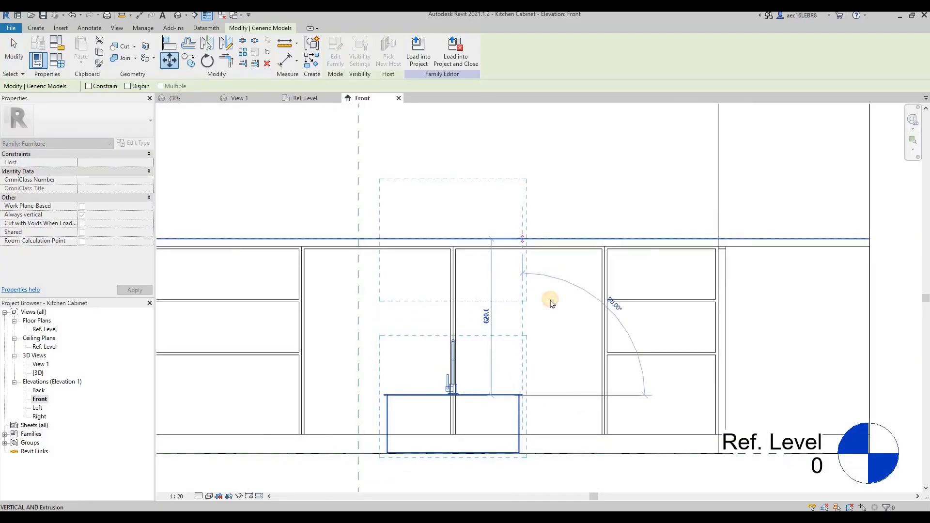
pyautogui.click(542, 267)
# Examine in 3D how the sink sits in the selected countertop extrusion, viewing the basin area from several angles.
pyautogui.click(177, 15)
pyautogui.keyDown('shift'); pyautogui.moveTo(552, 310); pyautogui.dragTo(509, 367, button='middle'); pyautogui.keyUp('shift')
pyautogui.scroll(2, 567, 318)
pyautogui.keyDown('shift'); pyautogui.moveTo(601, 302); pyautogui.dragTo(544, 270, button='middle'); pyautogui.keyUp('shift')
pyautogui.scroll(3, 545, 275)
pyautogui.click(504, 324)
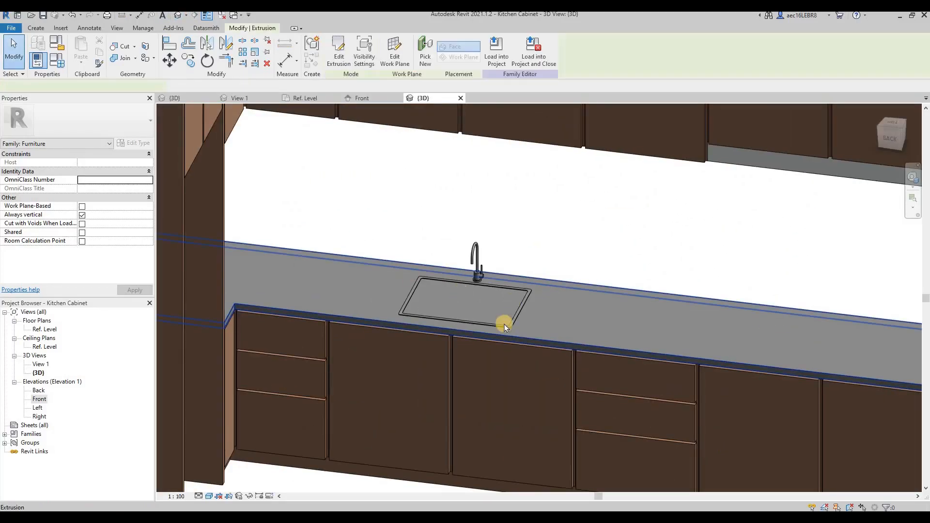
pyautogui.keyDown('shift'); pyautogui.moveTo(579, 321); pyautogui.dragTo(566, 277, button='middle'); pyautogui.keyUp('shift')
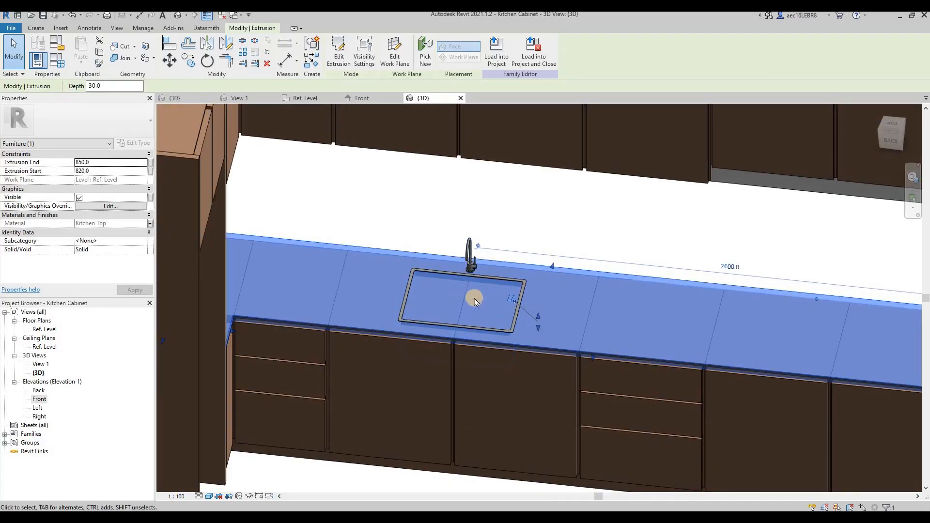
pyautogui.keyDown('shift'); pyautogui.moveTo(536, 304); pyautogui.dragTo(504, 324, button='middle'); pyautogui.keyUp('shift')
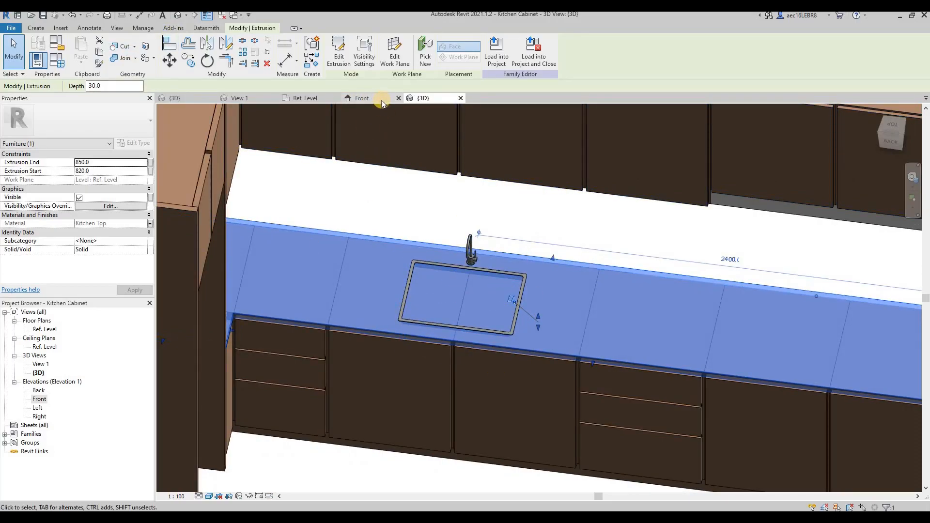
pyautogui.keyDown('shift'); pyautogui.moveTo(477, 326); pyautogui.dragTo(423, 286, button='middle'); pyautogui.keyUp('shift')
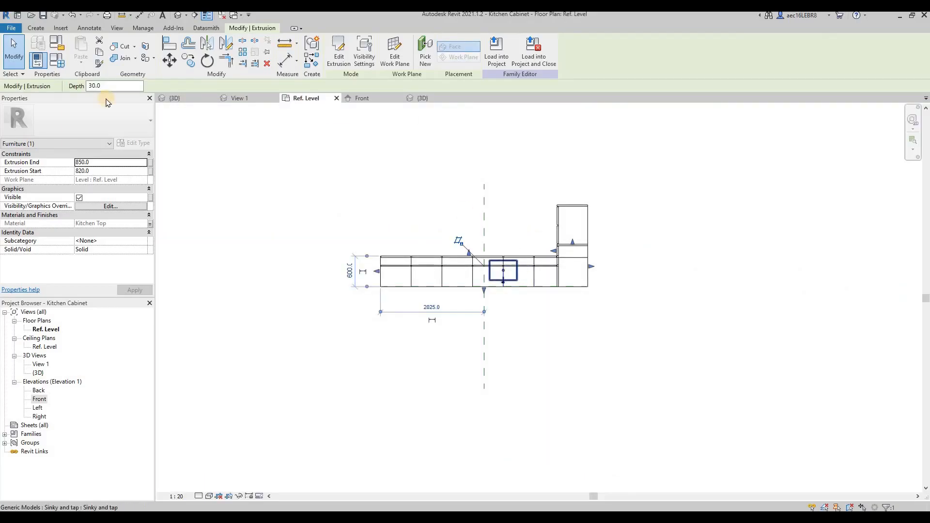
# Create a void extrusion in the Ref. Level plan from the picked chain of lines along the sink basin's inner outline.
pyautogui.click(36, 29)
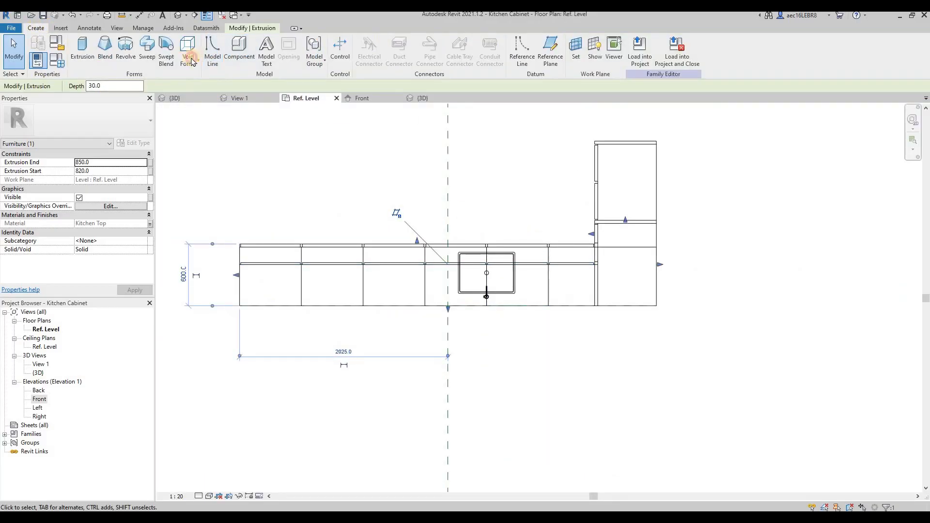
pyautogui.click(192, 60)
pyautogui.click(564, 121)
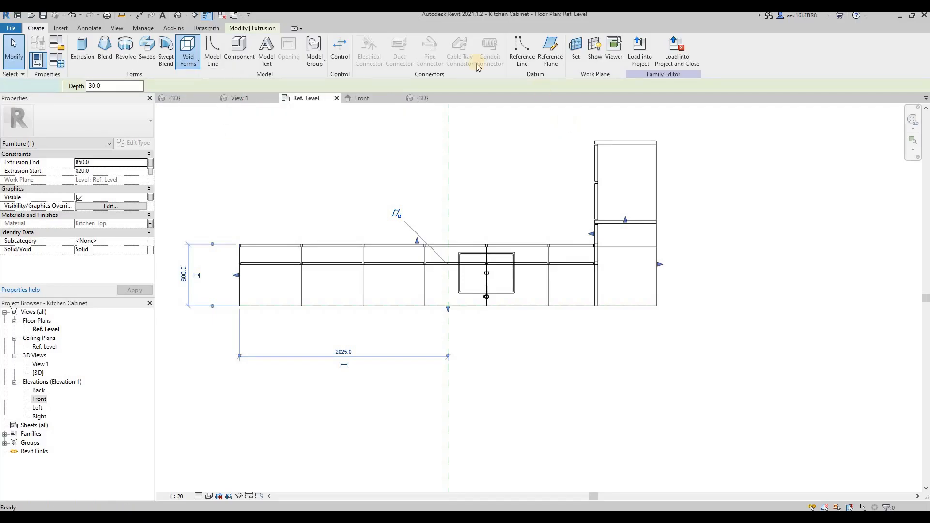
pyautogui.click(375, 62)
pyautogui.scroll(5, 516, 257)
pyautogui.scroll(2, 524, 247)
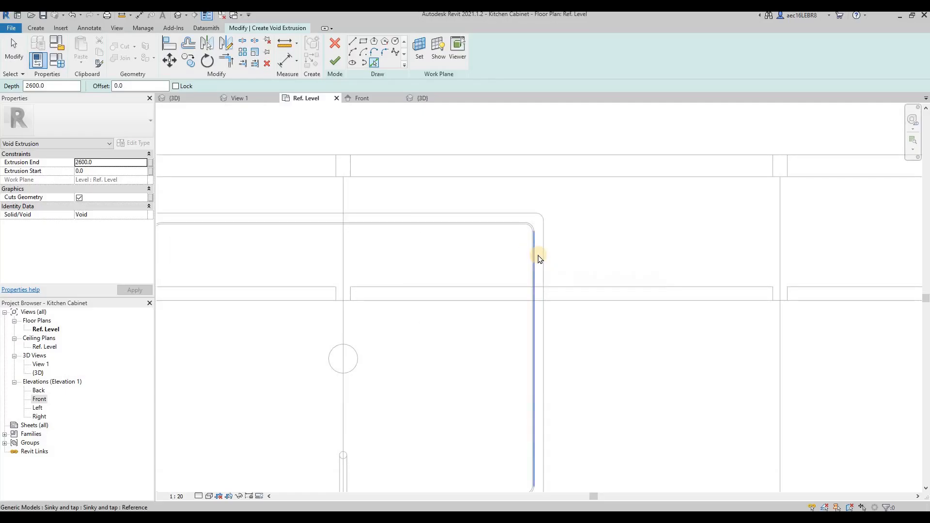
pyautogui.press('Tab')
pyautogui.click(538, 259)
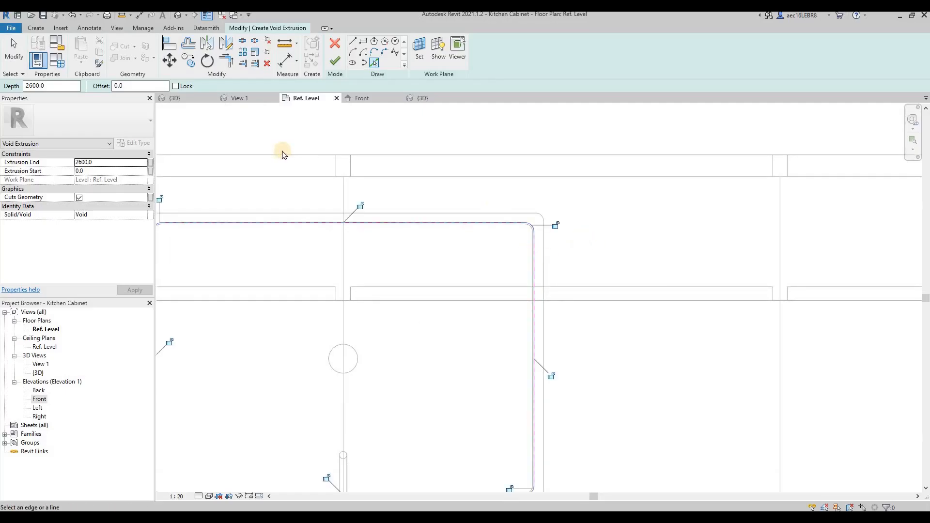
pyautogui.scroll(-3, 291, 193)
pyautogui.click(335, 63)
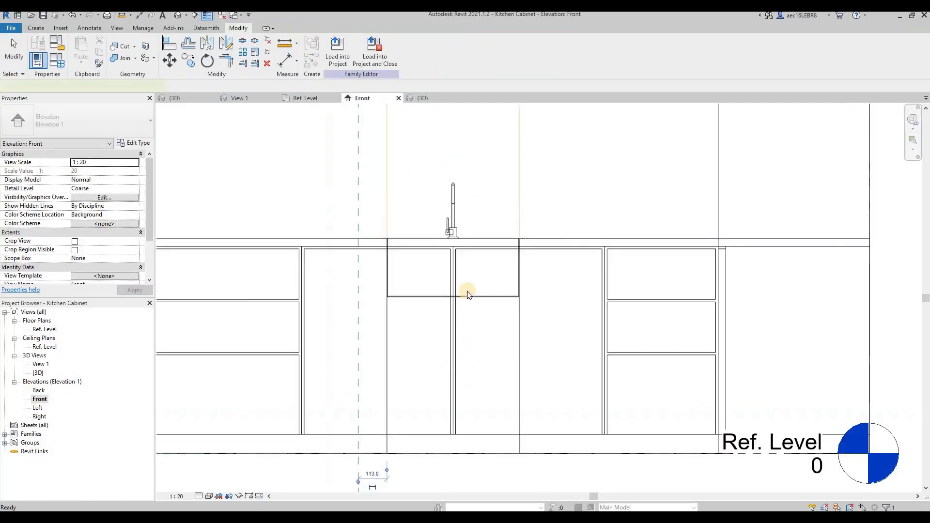
# In the Front elevation, shorten the void around the sink to run from about 560 mm to about 1093 mm high.
pyautogui.scroll(-4, 455, 303)
pyautogui.moveTo(442, 224); pyautogui.dragTo(441, 314)
pyautogui.scroll(2, 445, 387)
pyautogui.moveTo(446, 413); pyautogui.dragTo(435, 331)
pyautogui.scroll(2, 435, 330)
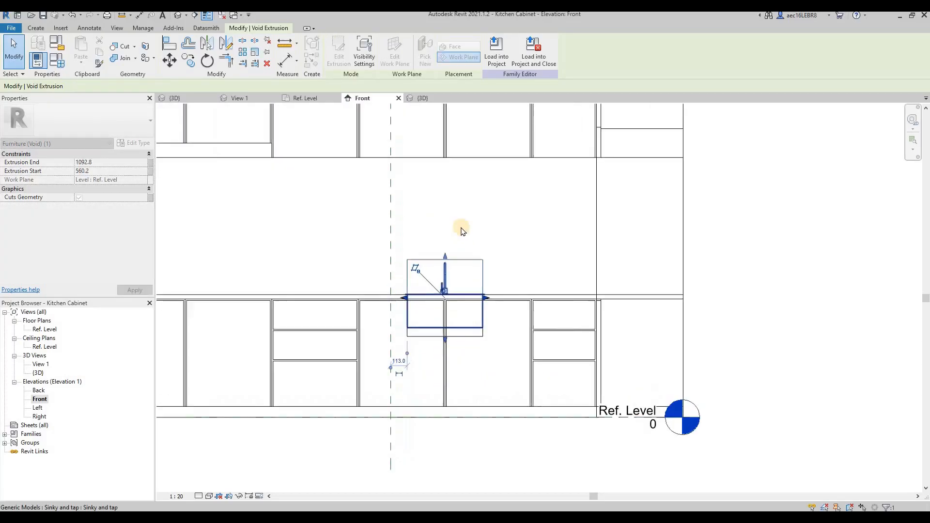
pyautogui.click(257, 189)
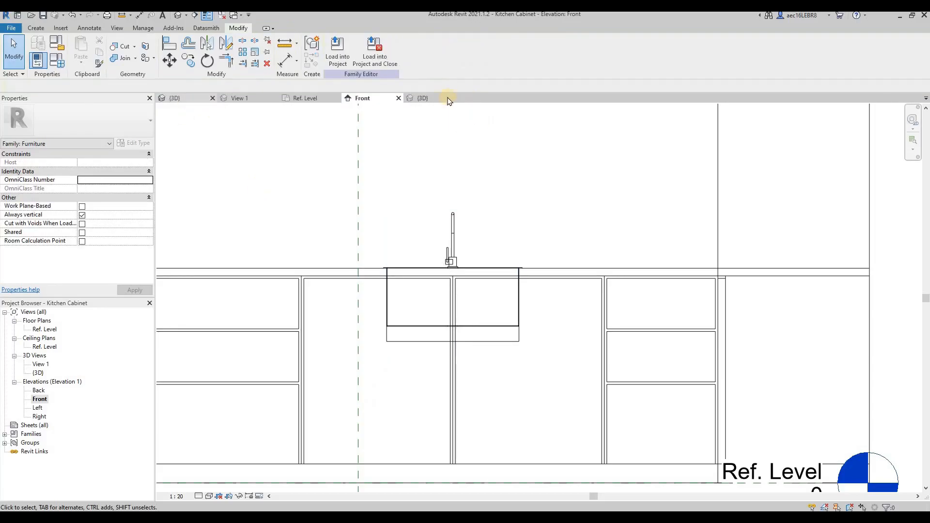
# Inspect the sink basin and its countertop cutout in the 3D view, then select the countertop.
pyautogui.click(422, 97)
pyautogui.keyDown('shift'); pyautogui.moveTo(600, 322); pyautogui.dragTo(440, 332, button='middle'); pyautogui.keyUp('shift')
pyautogui.scroll(2, 464, 374)
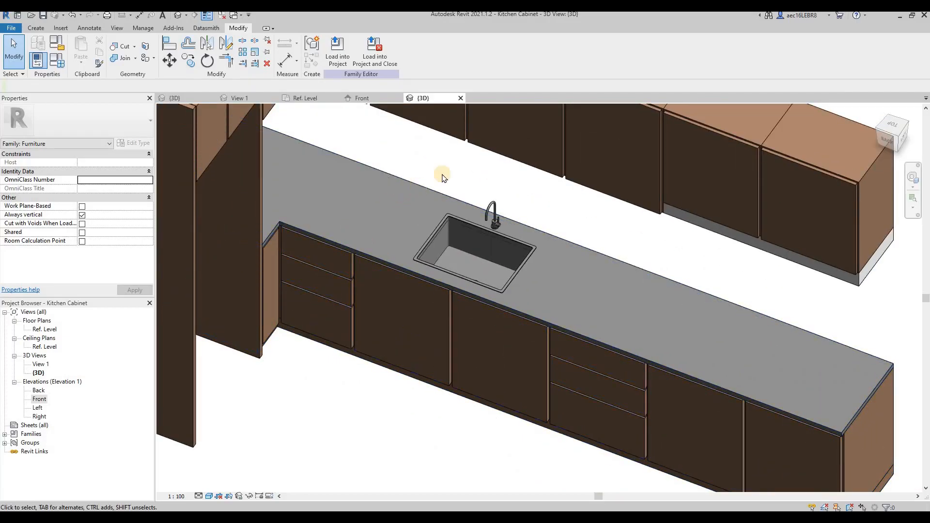
pyautogui.click(274, 180)
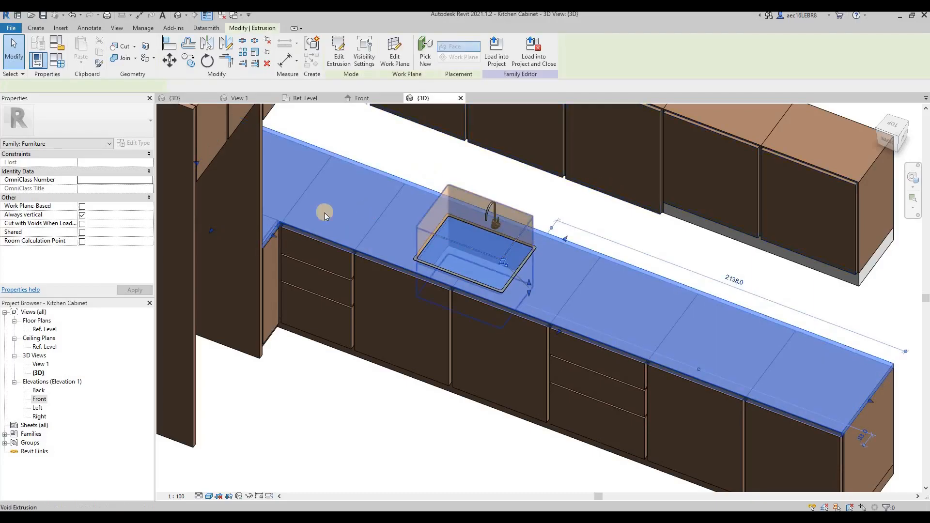
# Examine the selected countertop and the sink cutout in 3D from several angles, then clear the selection.
pyautogui.keyDown('shift'); pyautogui.moveTo(440, 309); pyautogui.dragTo(461, 286, button='middle'); pyautogui.keyUp('shift')
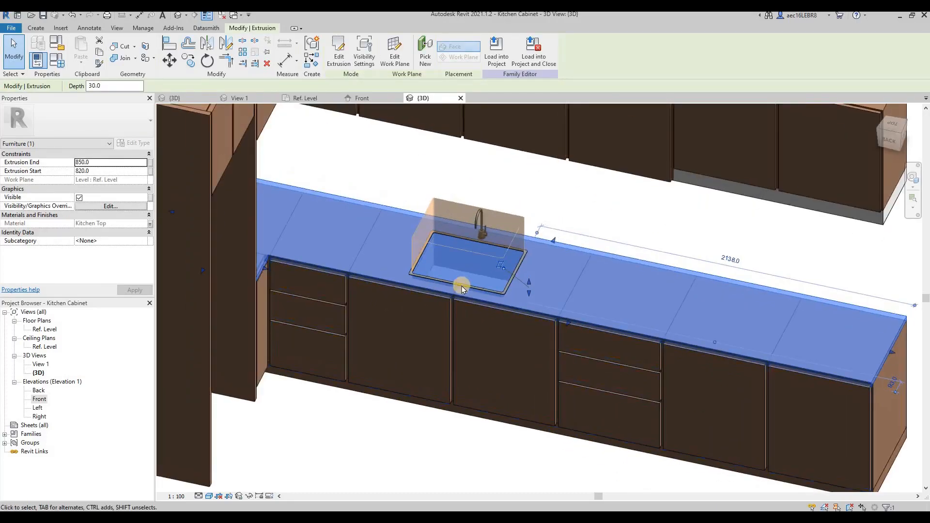
pyautogui.keyDown('shift'); pyautogui.moveTo(394, 328); pyautogui.dragTo(292, 397, button='middle'); pyautogui.keyUp('shift')
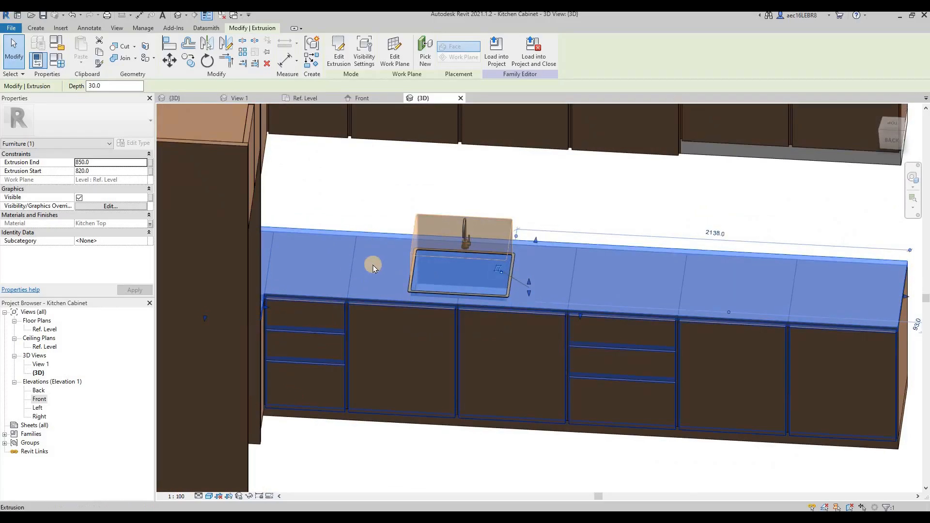
pyautogui.keyDown('shift'); pyautogui.moveTo(550, 292); pyautogui.dragTo(344, 270, button='middle'); pyautogui.keyUp('shift')
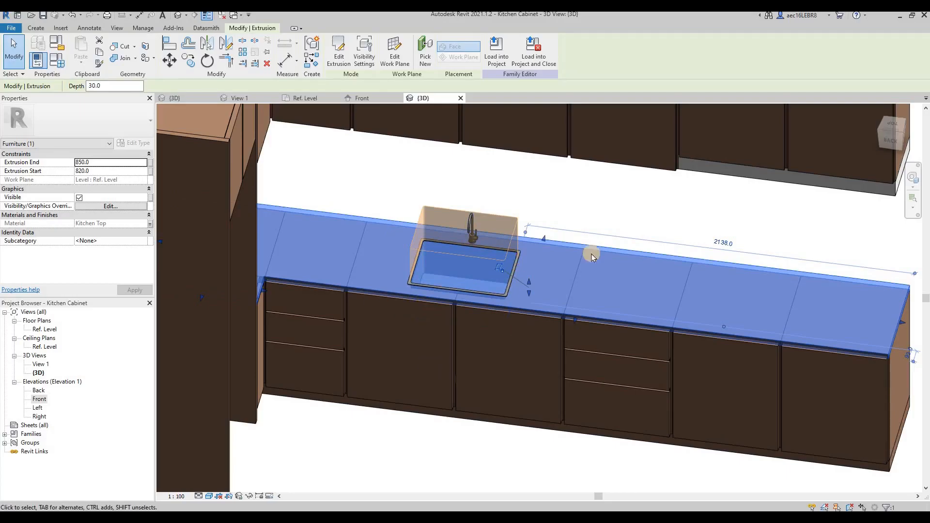
pyautogui.click(624, 205)
pyautogui.keyDown('shift'); pyautogui.moveTo(543, 269); pyautogui.dragTo(506, 237, button='middle'); pyautogui.keyUp('shift')
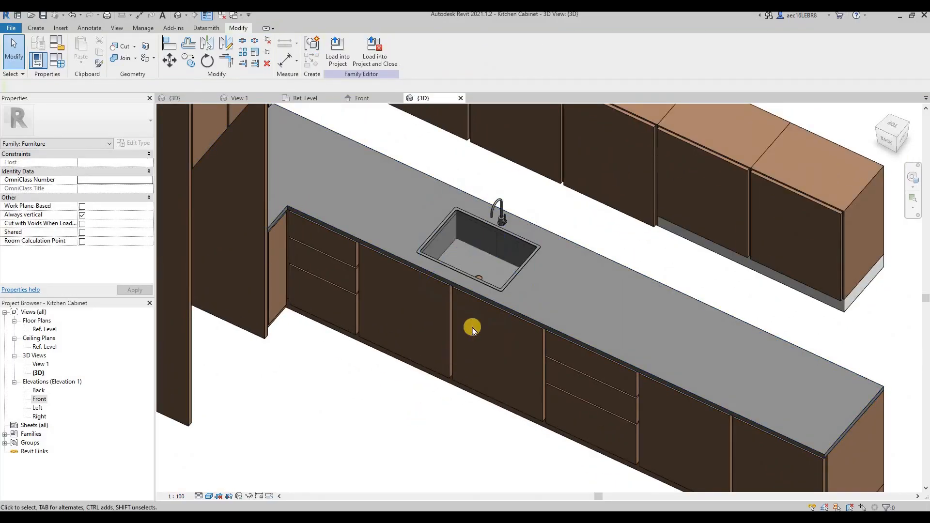
pyautogui.scroll(-3, 412, 419)
pyautogui.scroll(2, 463, 338)
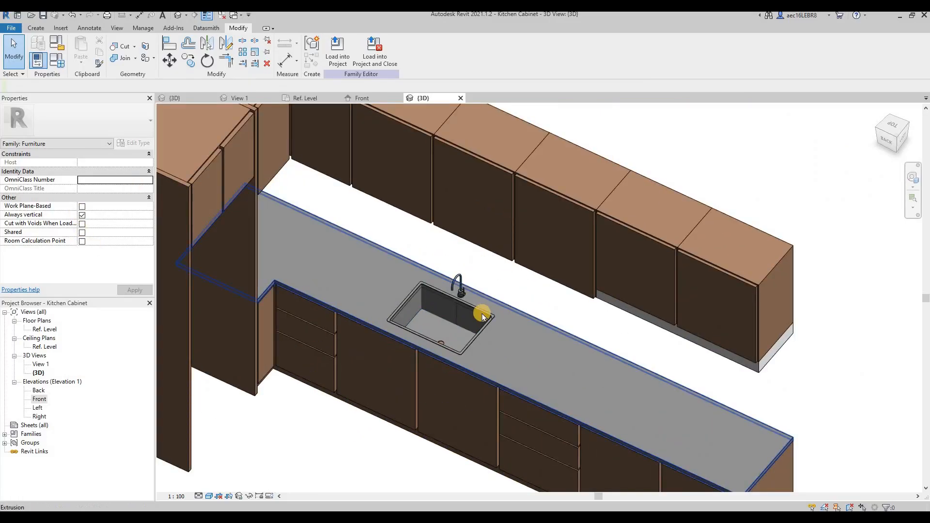
# Link the sink's Sinky material to a new type family parameter named Sinky, grouped under Materials and Finishes.
pyautogui.click(499, 270)
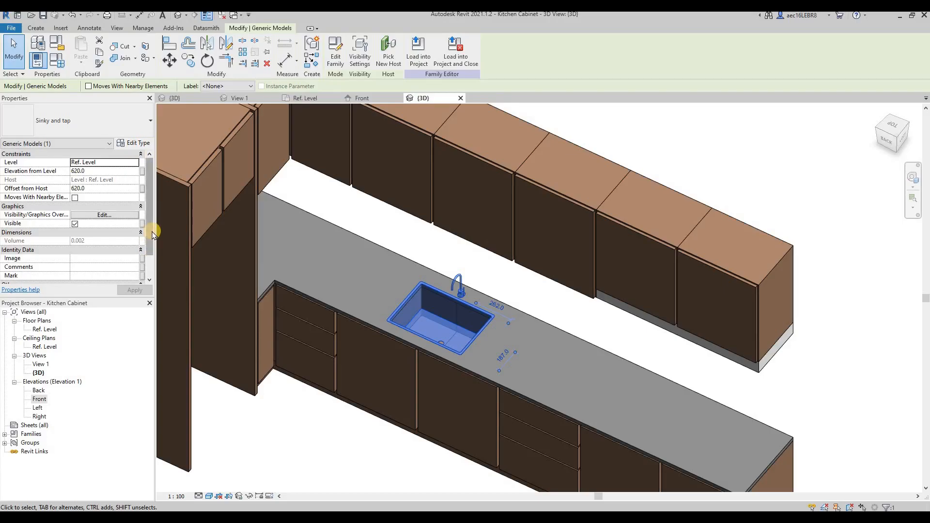
pyautogui.scroll(-2, 145, 194)
pyautogui.click(138, 145)
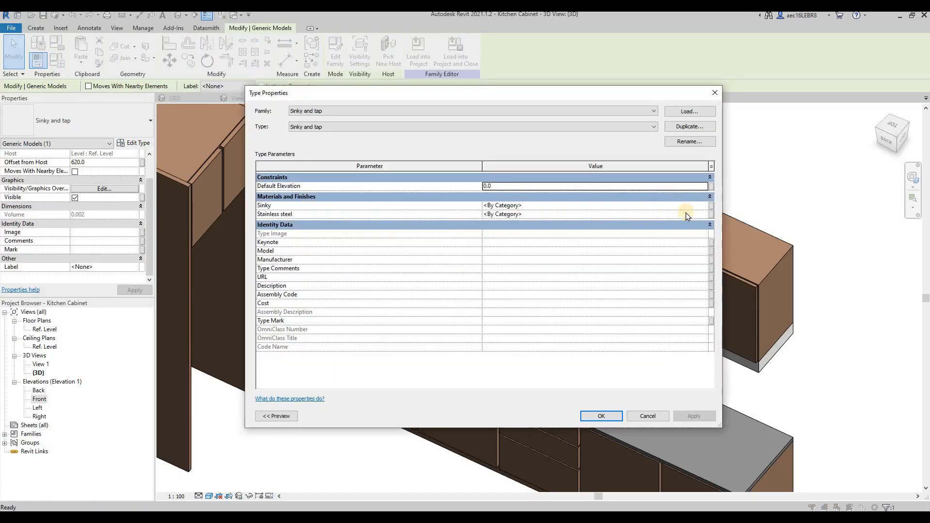
pyautogui.click(712, 206)
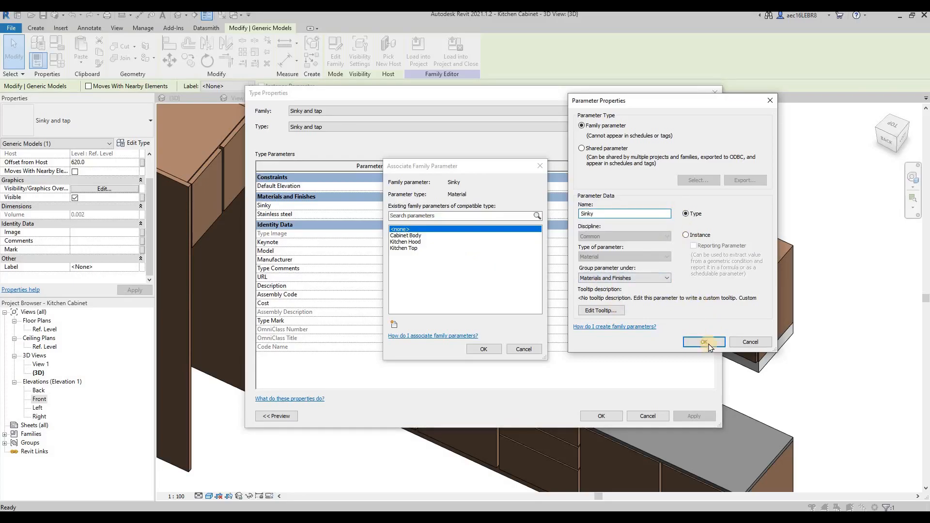
pyautogui.press('Return')
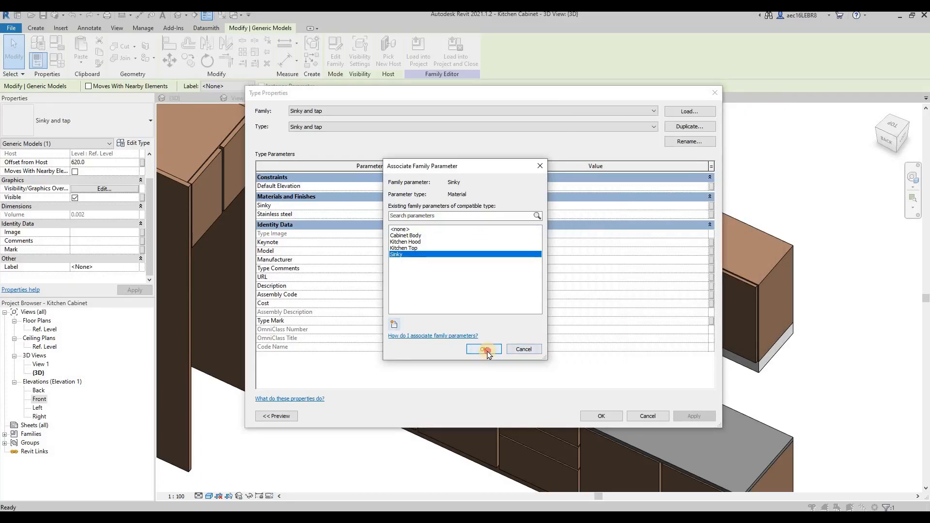
pyautogui.click(485, 350)
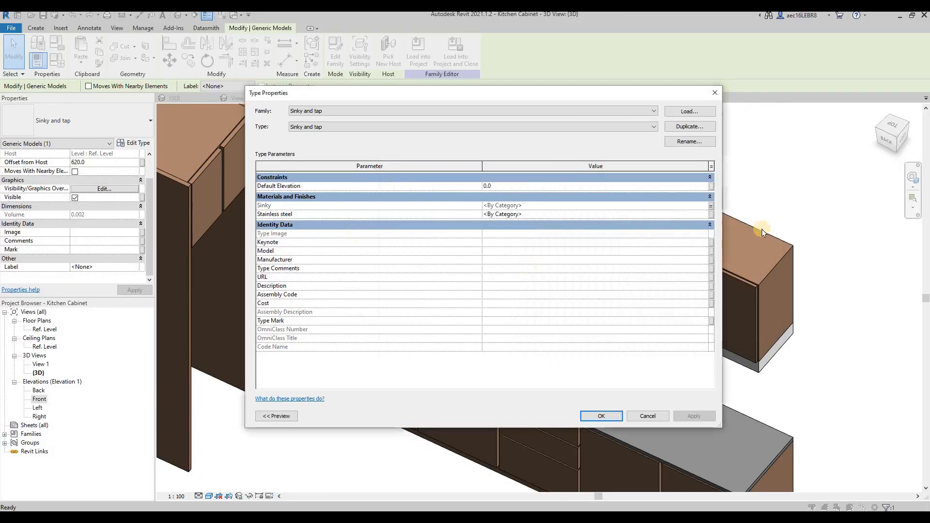
# Link the sink's Stainless steel material to a new type family parameter named Water tap and accept the type properties.
pyautogui.click(711, 214)
pyautogui.click(393, 324)
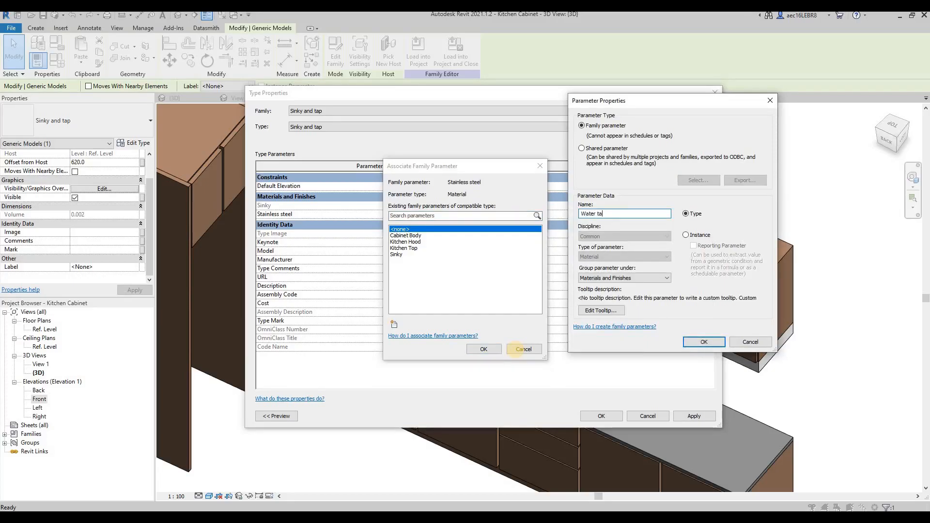
pyautogui.press('Return')
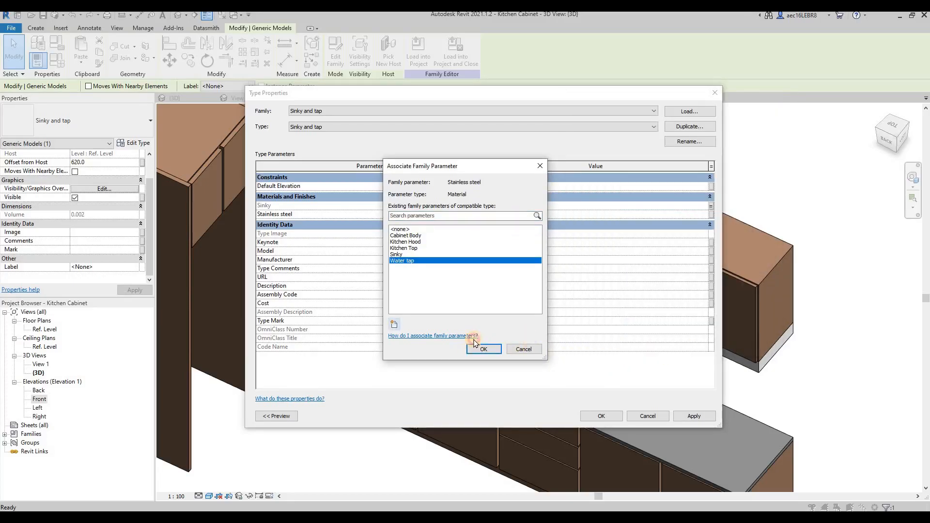
pyautogui.click(482, 349)
pyautogui.click(601, 416)
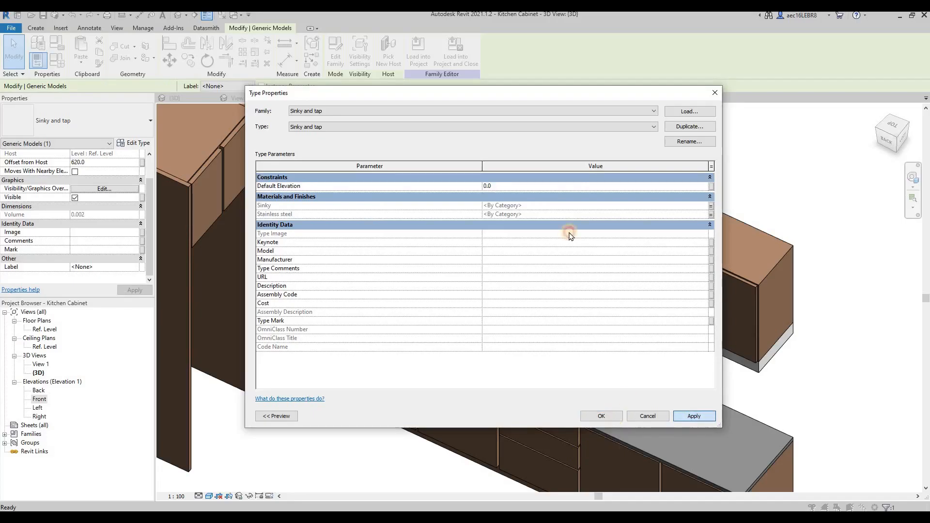
# Save the Kitchen Cabinet family and load it into MySampleProject-Architecture, overwriting the existing version and its parameter values.
pyautogui.hotkey('ctrl', 's')
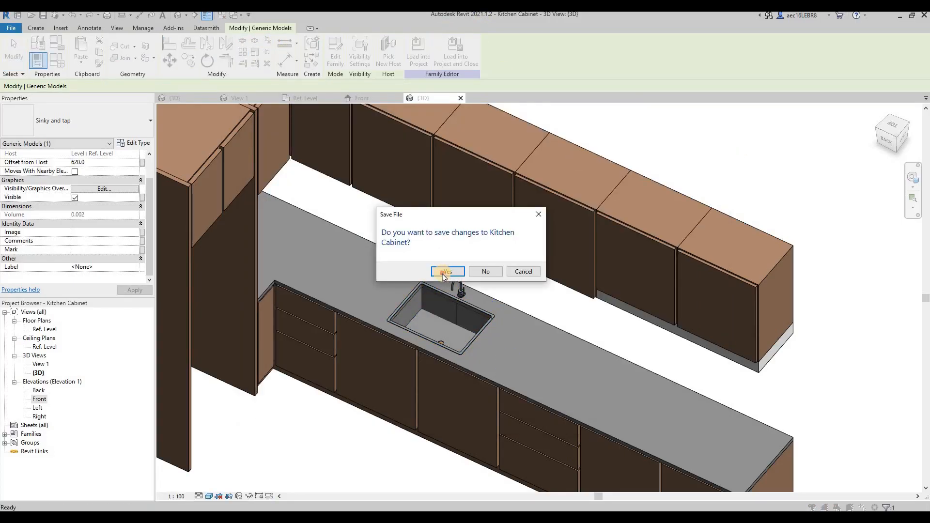
pyautogui.click(444, 273)
pyautogui.click(447, 272)
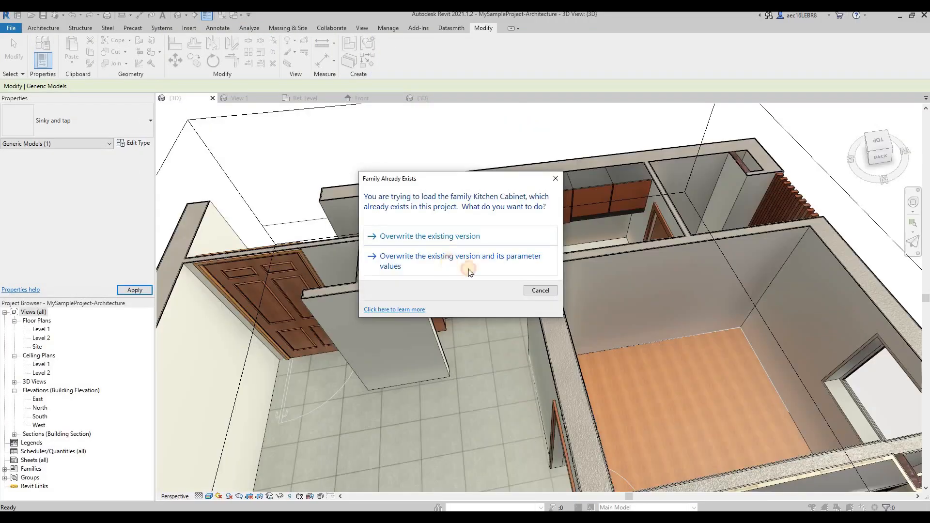
pyautogui.click(447, 267)
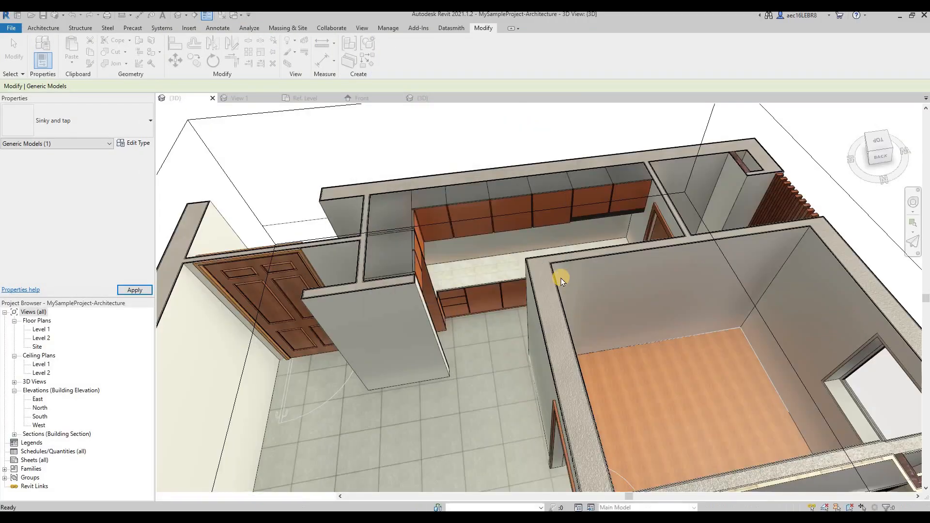
# Examine the updated kitchen cabinet in the architecture project's 3D view, focusing on the sink, tap and countertop.
pyautogui.scroll(5, 516, 255)
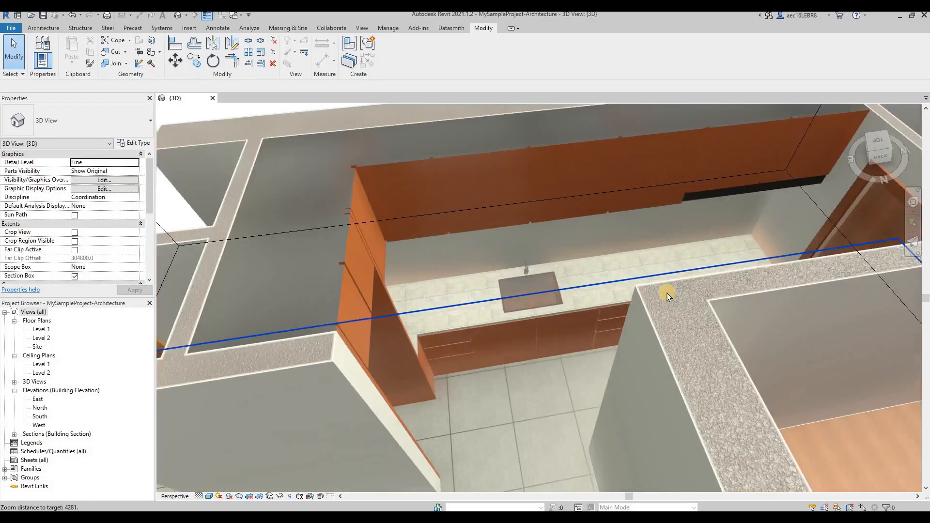
pyautogui.scroll(3, 627, 380)
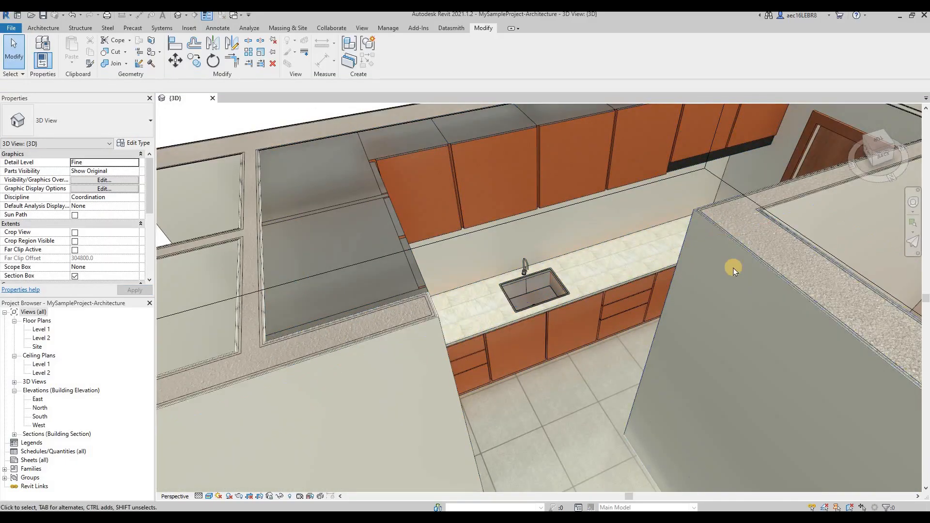
pyautogui.scroll(4, 588, 210)
pyautogui.scroll(4, 574, 350)
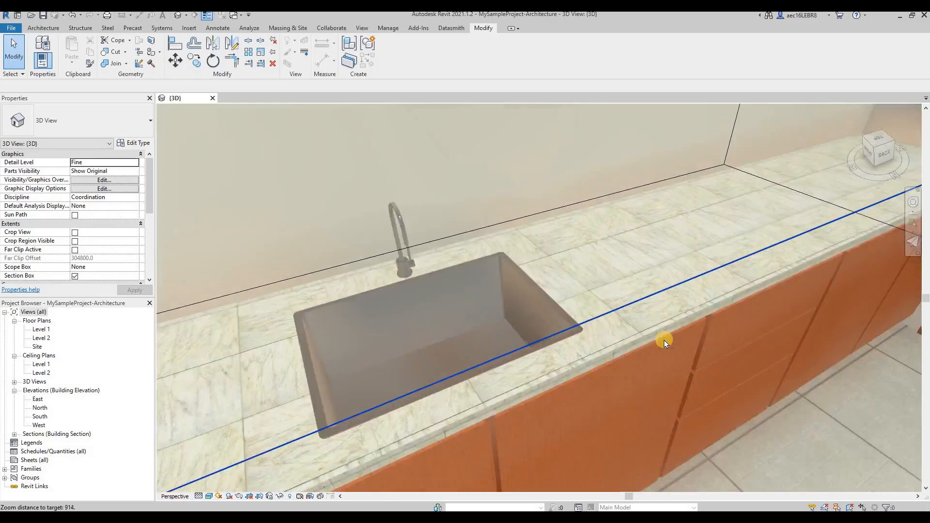
pyautogui.scroll(-2, 664, 340)
pyautogui.scroll(2, 662, 335)
pyautogui.scroll(-3, 606, 319)
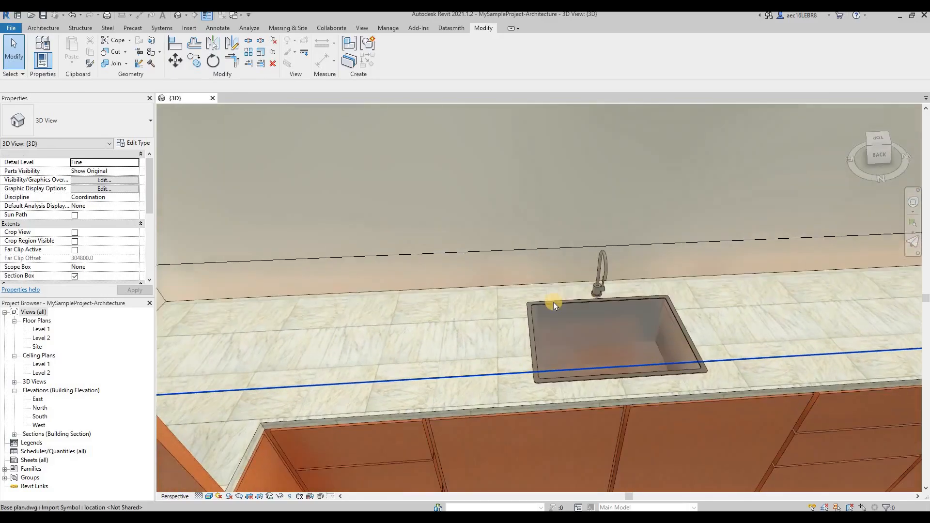
pyautogui.scroll(-3, 571, 290)
pyautogui.scroll(2, 674, 275)
# Set the Kitchen Cabinet type's Sinky material to Rebar, ASTM A615, Grade 60, found with a library search for "stain".
pyautogui.click(702, 266)
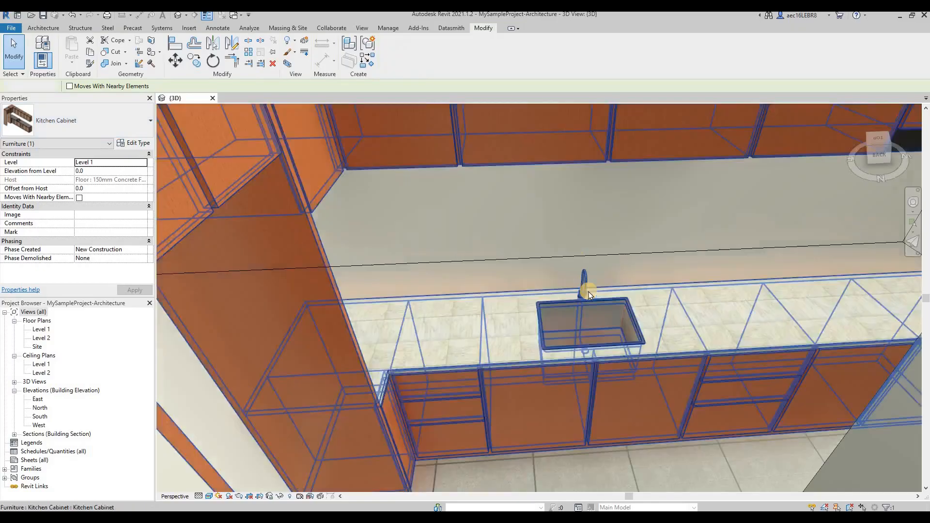
pyautogui.click(589, 291)
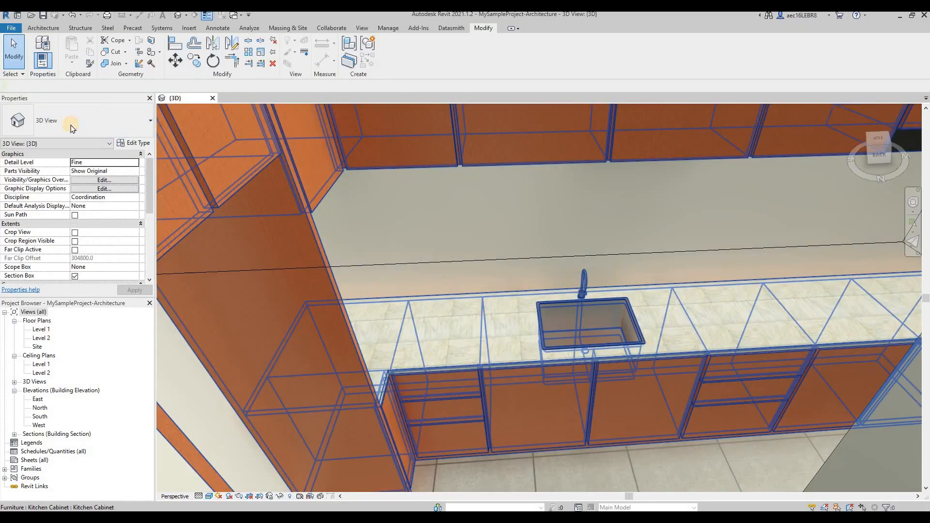
pyautogui.click(142, 145)
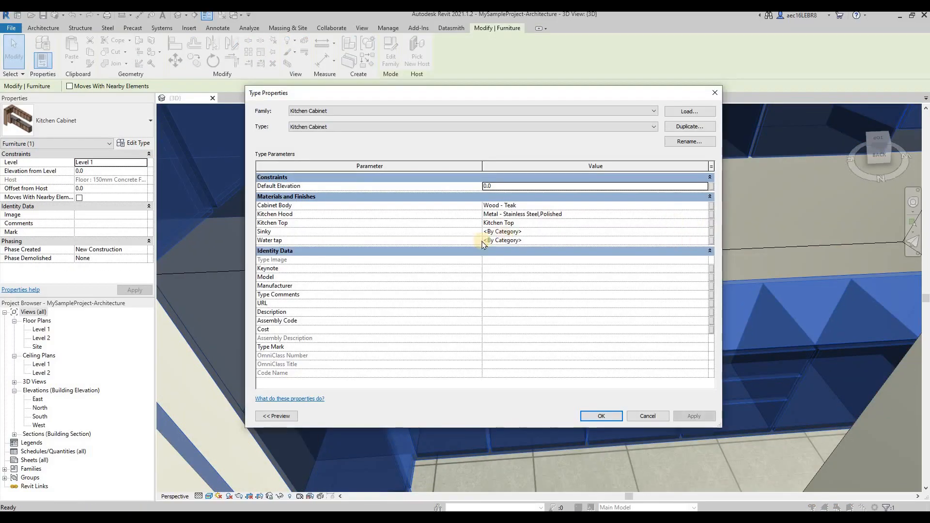
pyautogui.click(706, 232)
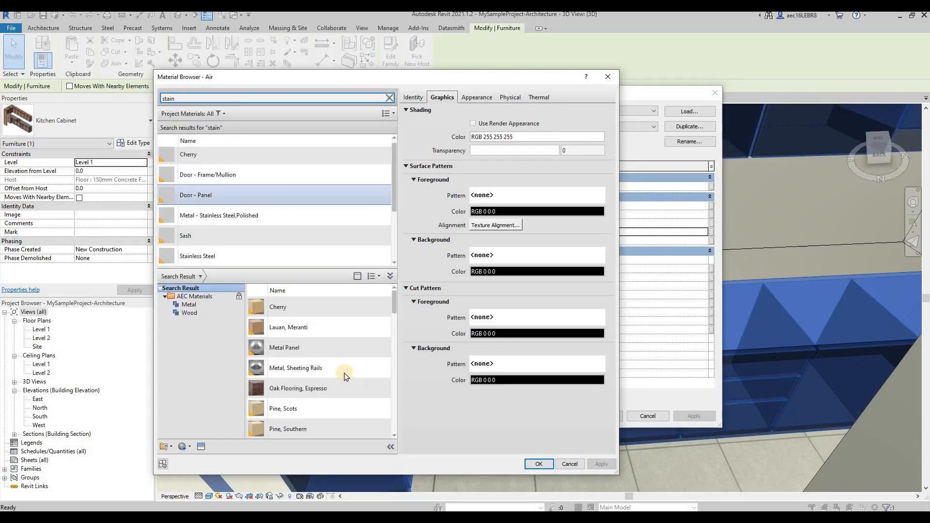
pyautogui.scroll(-3, 326, 357)
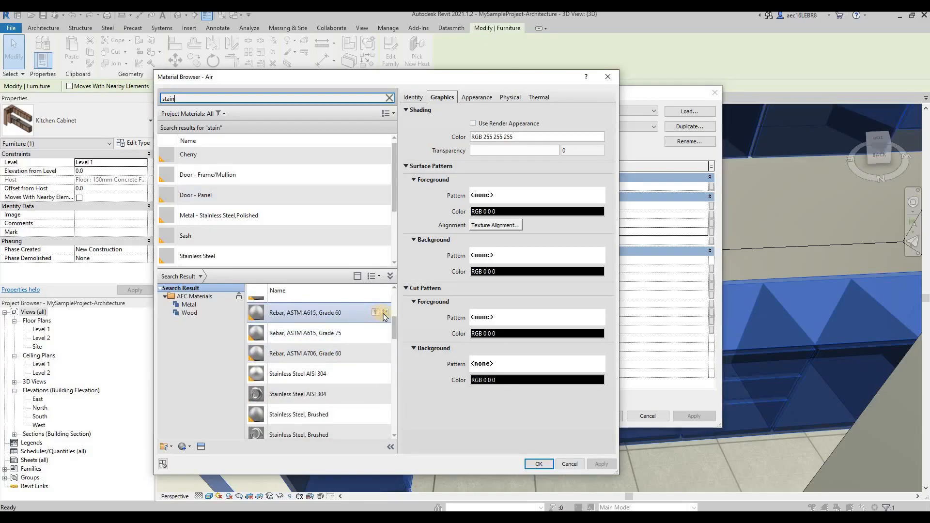
pyautogui.click(383, 312)
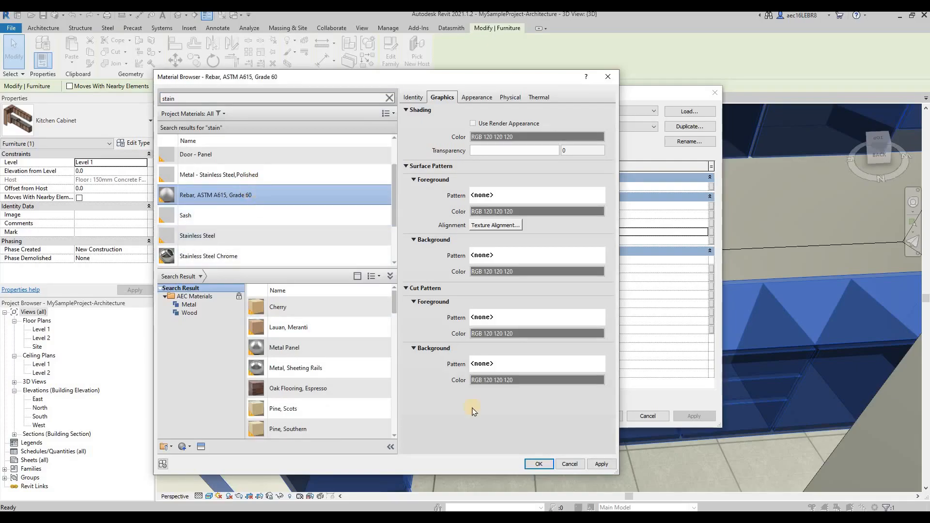
pyautogui.click(541, 465)
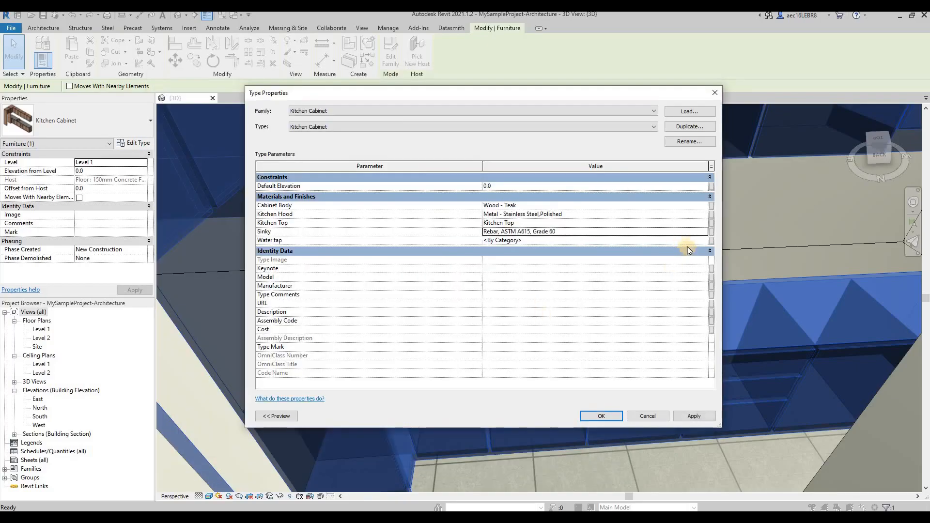
# Set the Kitchen Cabinet type's Water tap material to Stainless Steel, Polished from the AEC Materials library and apply the type changes.
pyautogui.click(705, 242)
pyautogui.click(705, 241)
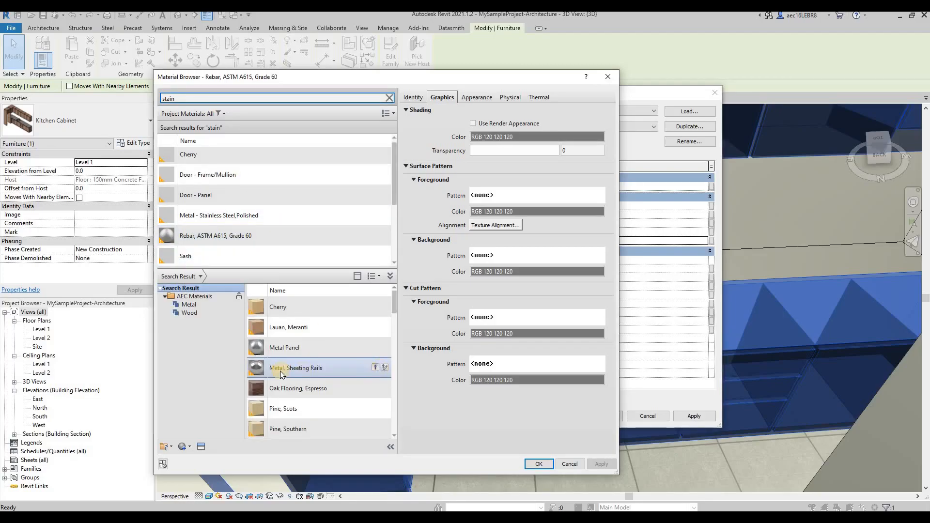
pyautogui.scroll(-5, 324, 370)
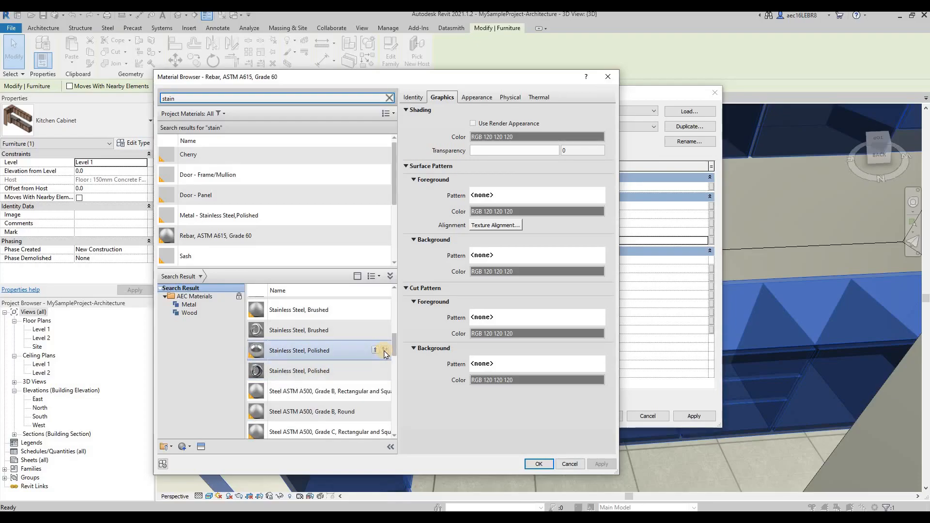
pyautogui.click(385, 351)
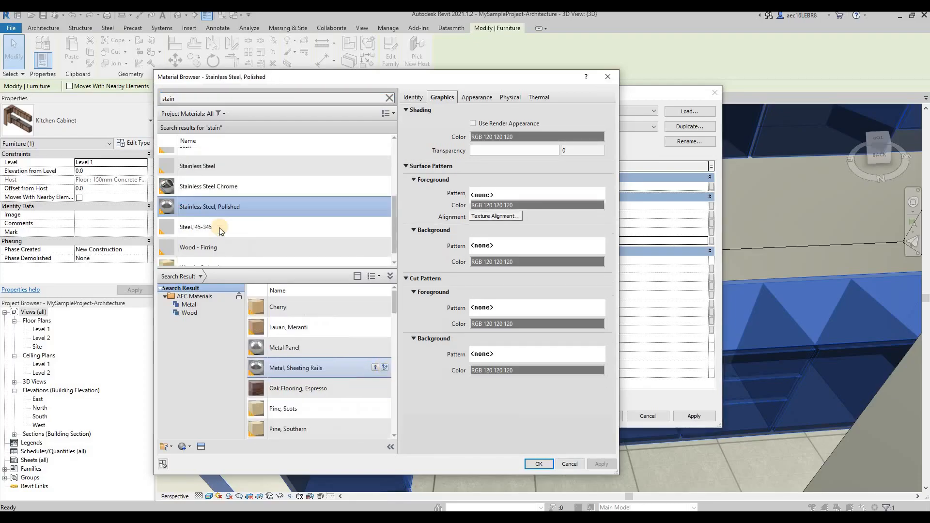
pyautogui.click(200, 186)
pyautogui.click(208, 206)
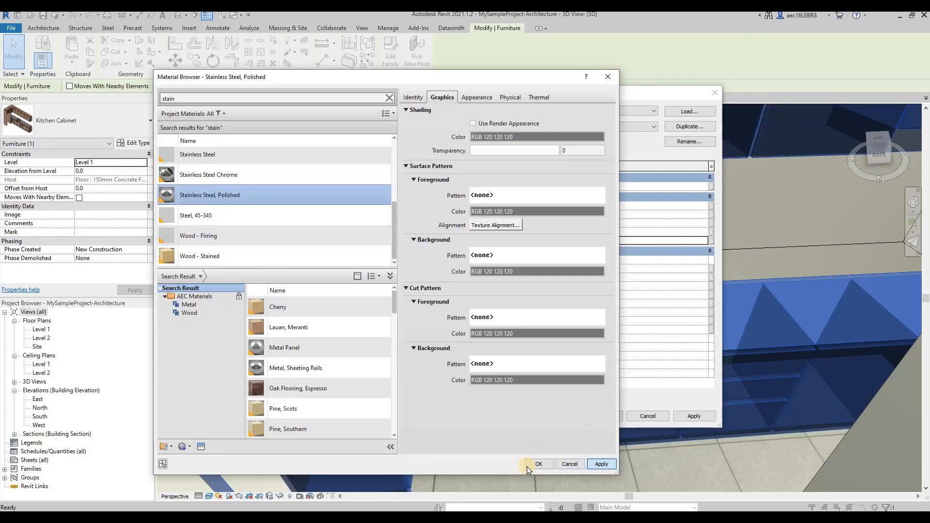
pyautogui.click(537, 465)
pyautogui.click(691, 418)
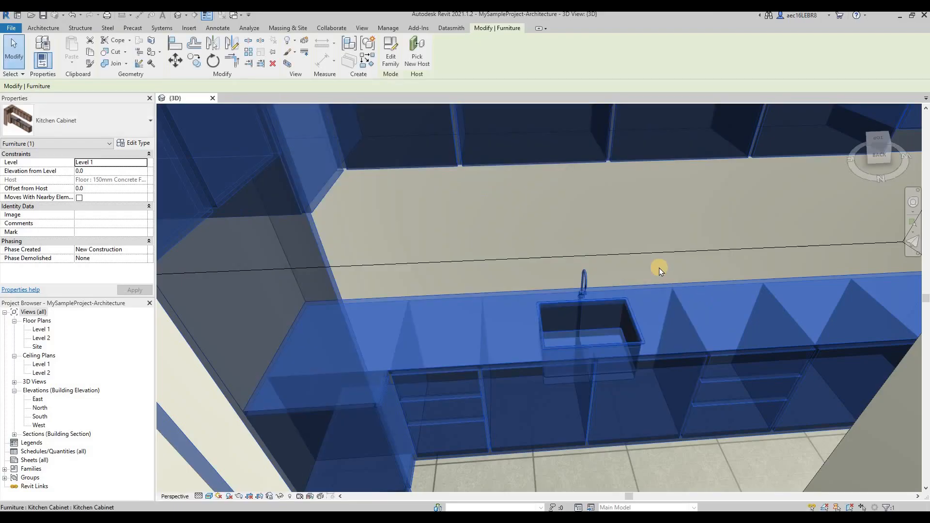
# Deselect the kitchen cabinet and inspect the sink and tap finishes up close in the 3D view.
pyautogui.click(659, 268)
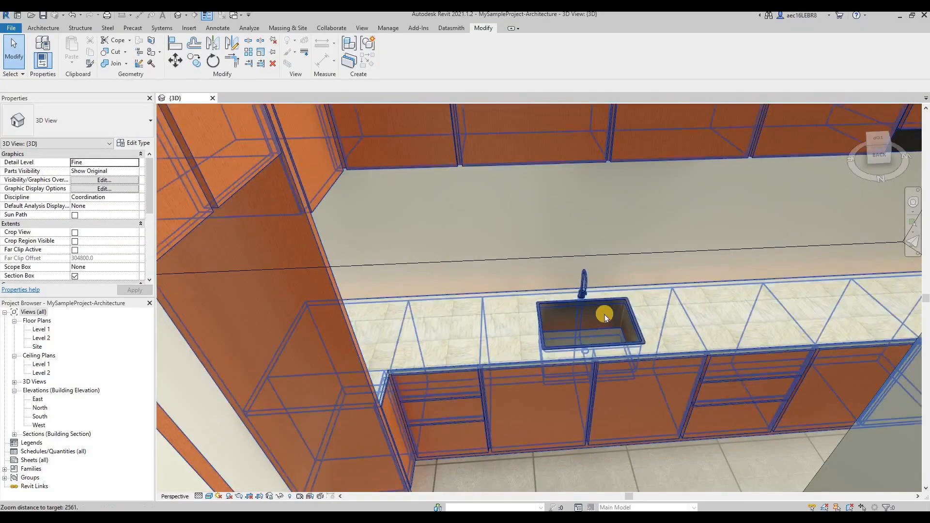
pyautogui.scroll(4, 604, 315)
pyautogui.scroll(-2, 605, 314)
pyautogui.keyDown('shift'); pyautogui.moveTo(574, 359); pyautogui.dragTo(533, 354, button='middle'); pyautogui.keyUp('shift')
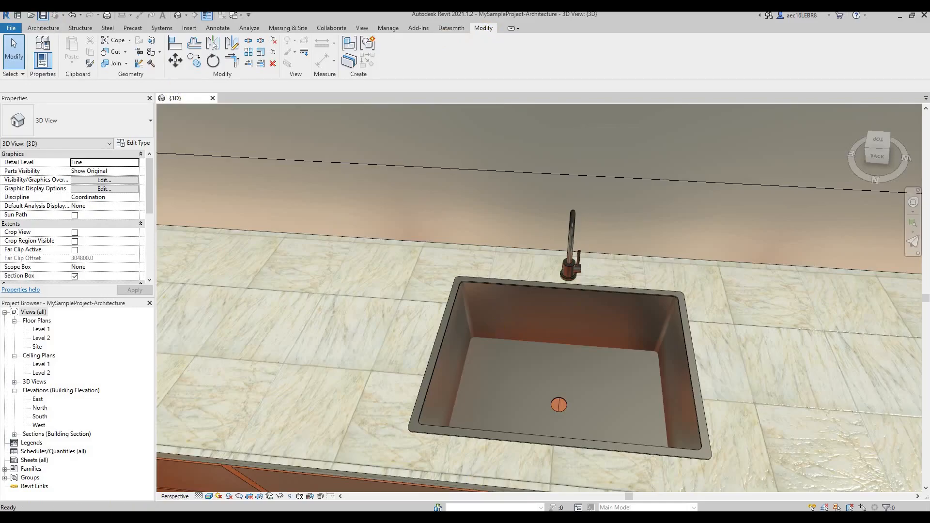
# Switch to the Level 1 floor plan of MySampleProject-ELECTRICAL.
pyautogui.moveTo(457, 514)
pyautogui.click(432, 490)
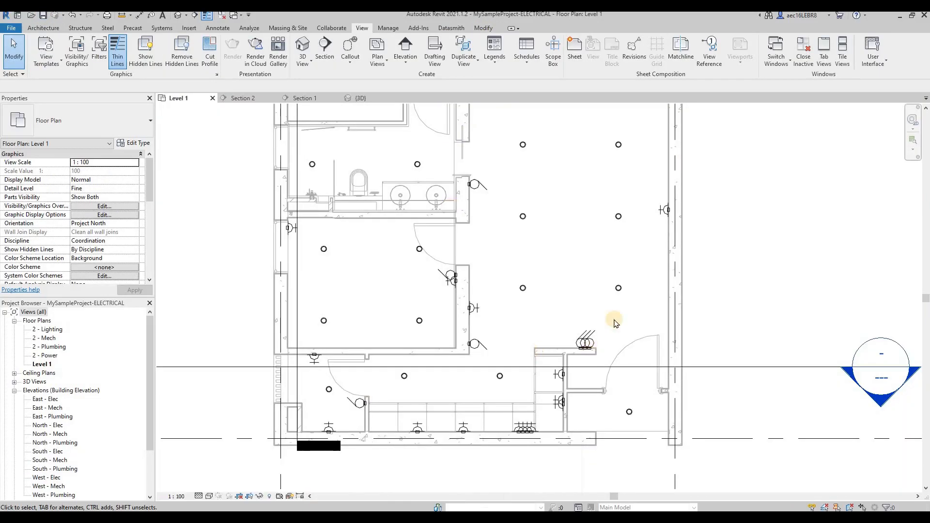
# Reload the linked MySampleProject-Architecture.rvt model in the link manager and accept.
pyautogui.click(388, 27)
pyautogui.click(614, 51)
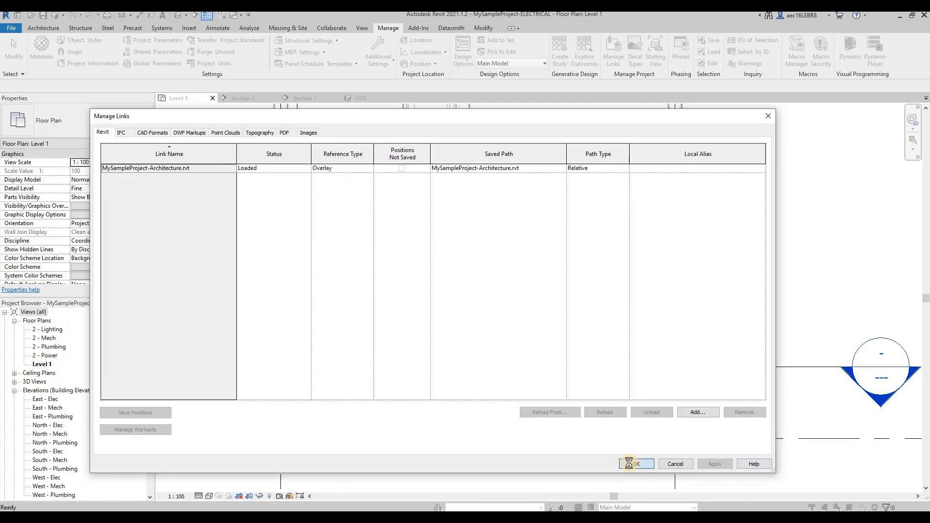
pyautogui.click(630, 464)
pyautogui.click(467, 240)
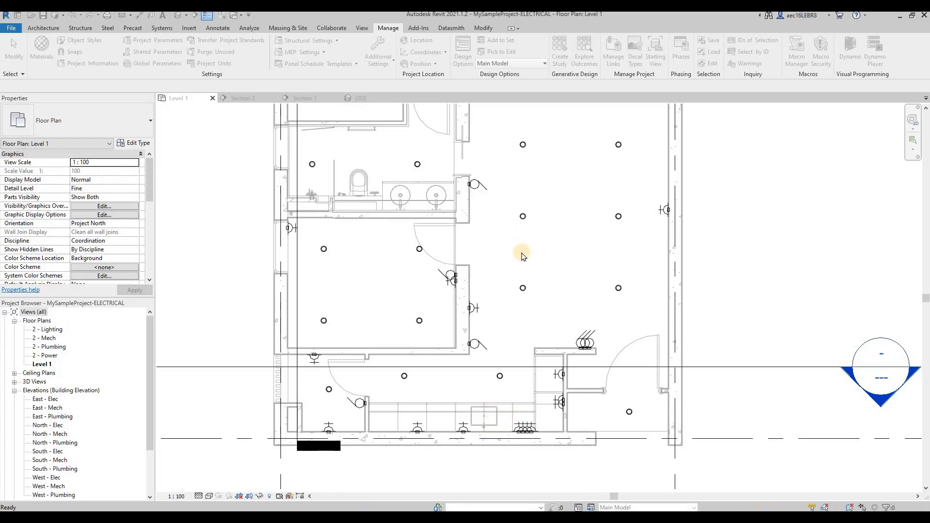
# Create a switch system from the four surface lighting fixtures in the bedroom above the bathroom.
pyautogui.scroll(-3, 522, 257)
pyautogui.scroll(3, 530, 167)
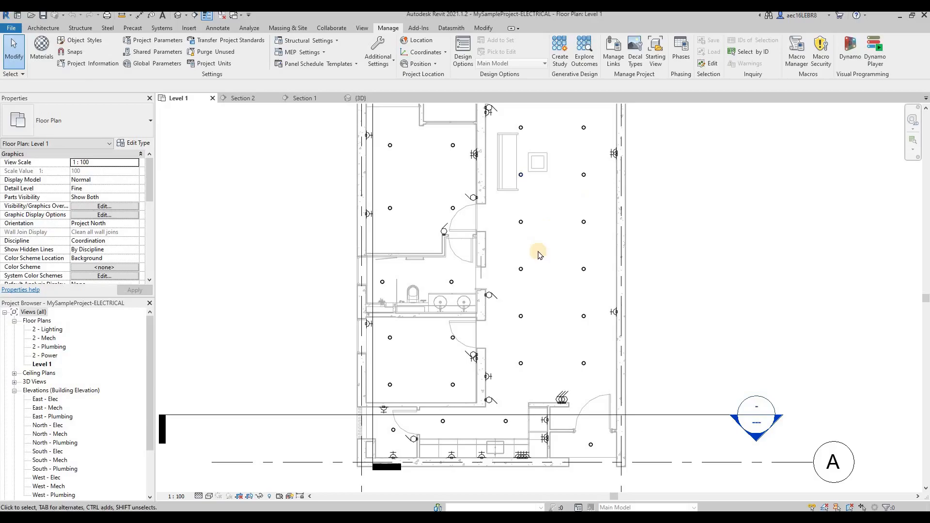
pyautogui.scroll(-3, 542, 222)
pyautogui.scroll(4, 582, 187)
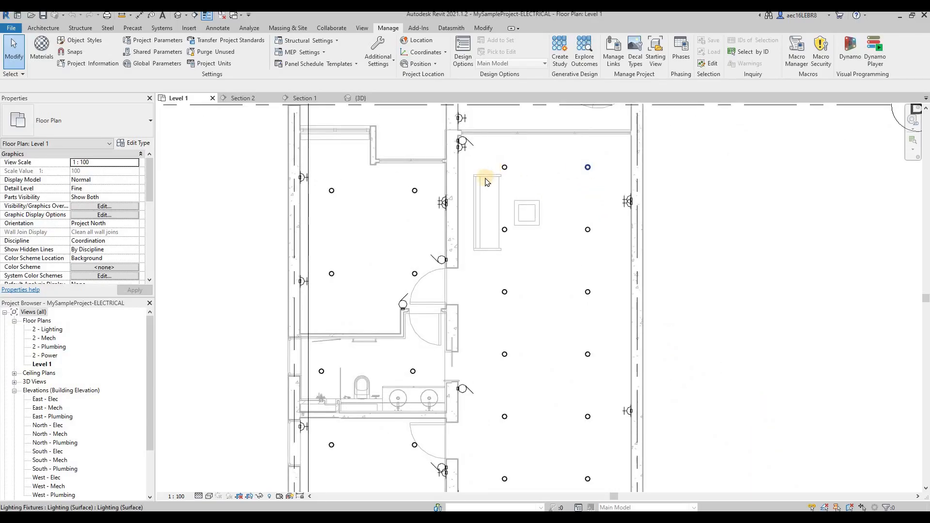
pyautogui.scroll(-3, 438, 183)
pyautogui.scroll(4, 478, 234)
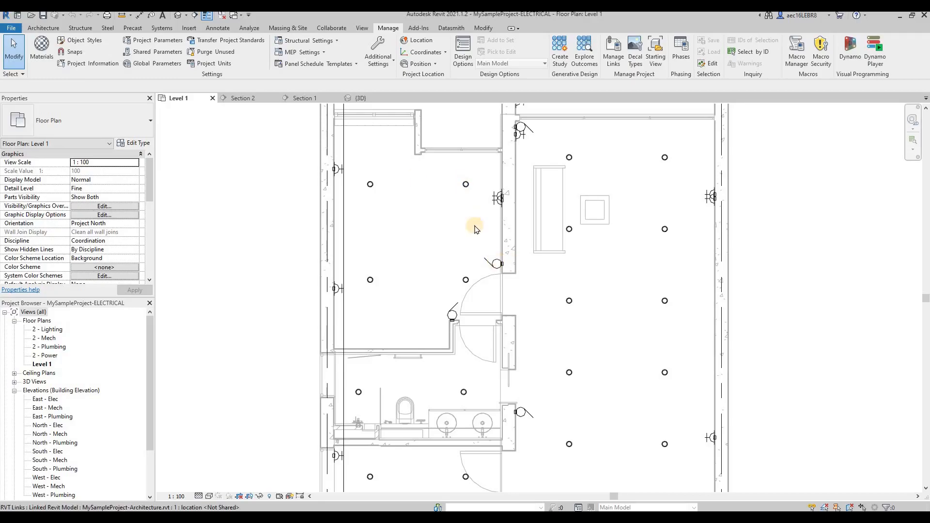
pyautogui.click(466, 184)
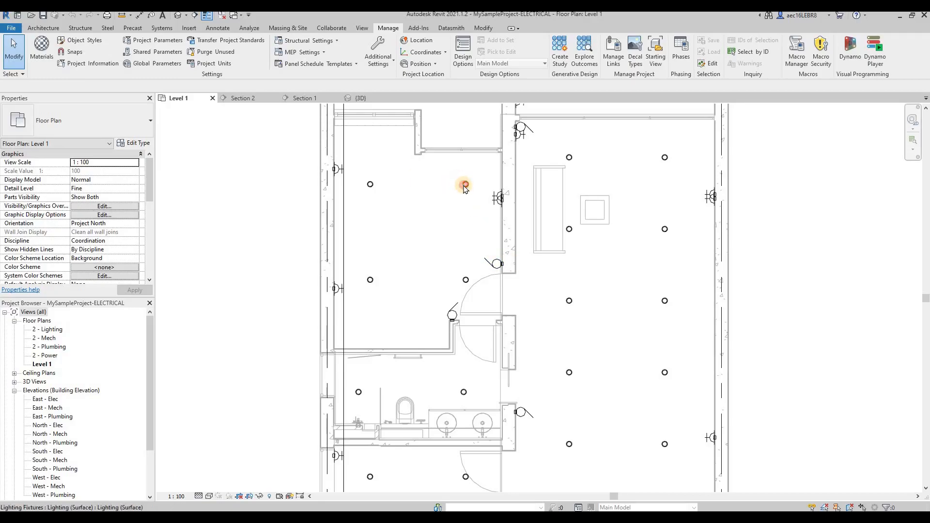
pyautogui.keyDown('ctrl'); pyautogui.click(370, 185); pyautogui.keyUp('ctrl')
pyautogui.keyDown('ctrl'); pyautogui.click(370, 280); pyautogui.keyUp('ctrl')
pyautogui.keyDown('ctrl'); pyautogui.click(466, 279); pyautogui.keyUp('ctrl')
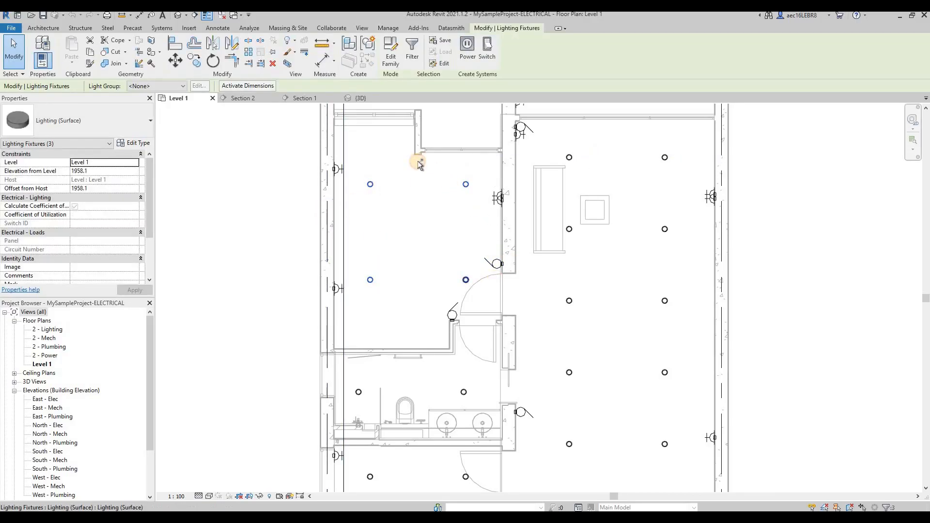
pyautogui.click(492, 59)
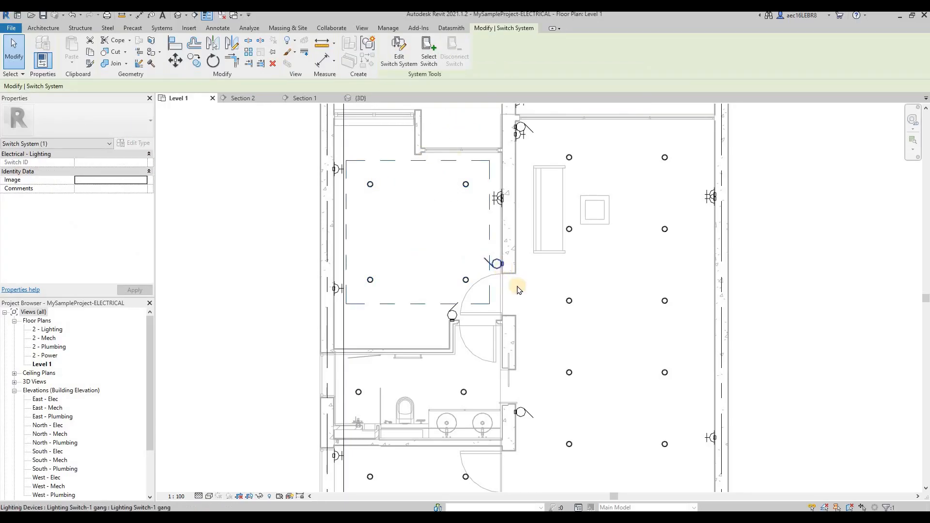
# Select the one-gang switch beside the bedroom door and check the switch system of the four fixtures.
pyautogui.click(497, 264)
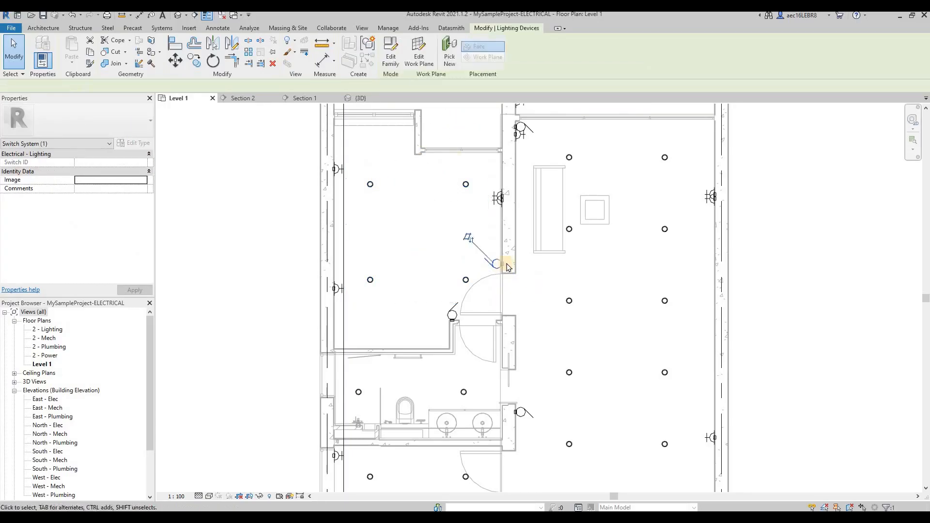
pyautogui.press('Tab')
pyautogui.press('Tab')
pyautogui.click(469, 187)
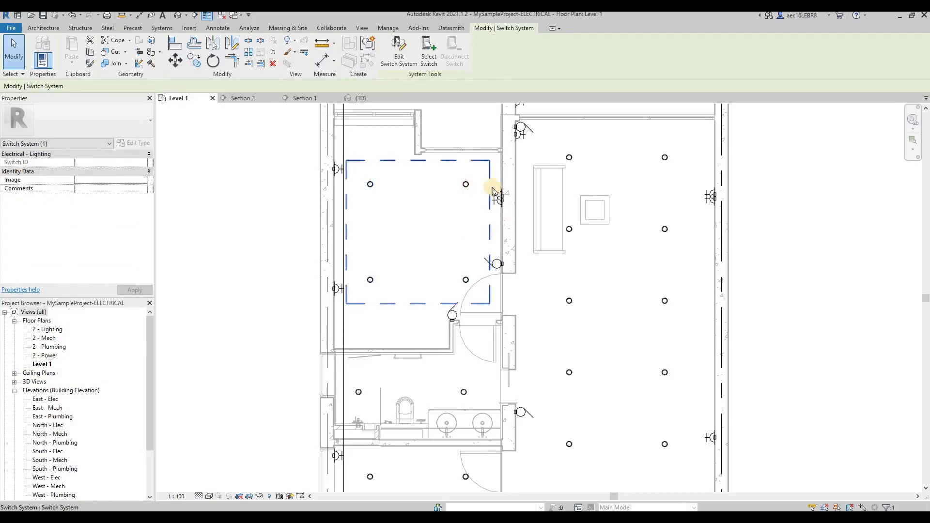
pyautogui.press('Escape')
pyautogui.press('Tab')
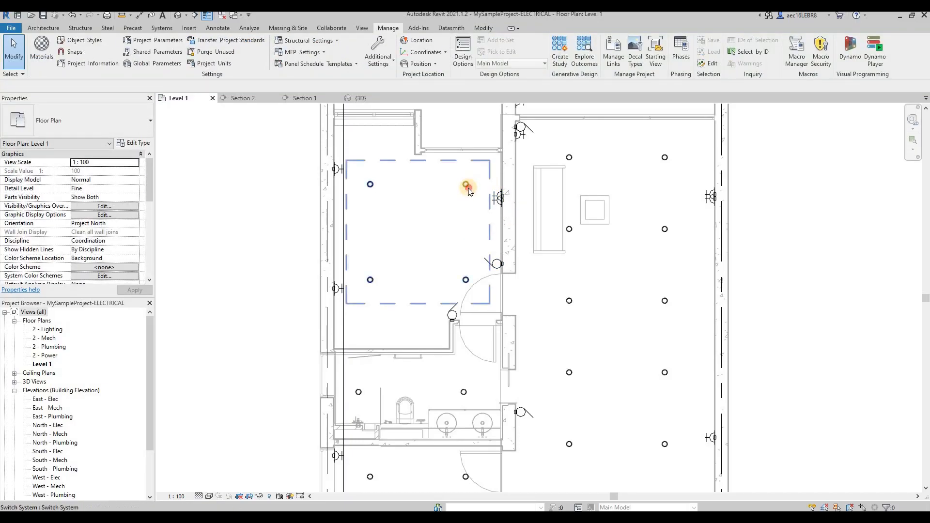
pyautogui.click(591, 228)
pyautogui.press('Escape')
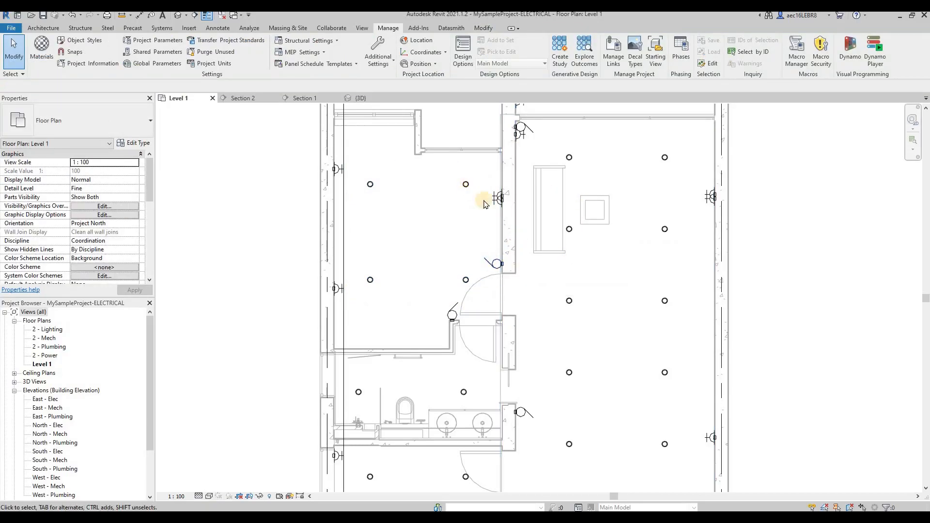
# Try to assign the one-gang switch beside the bedroom door to the four fixtures' switch system.
pyautogui.press('Tab')
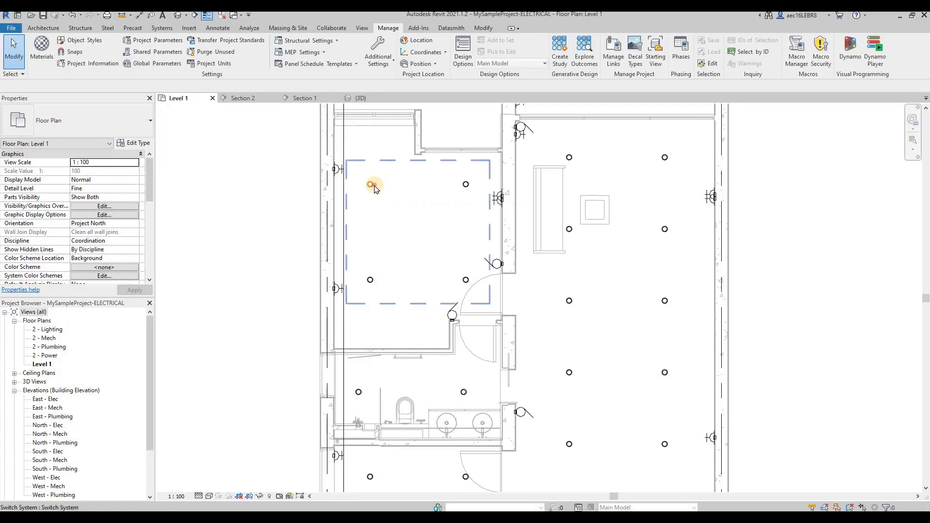
pyautogui.click(374, 188)
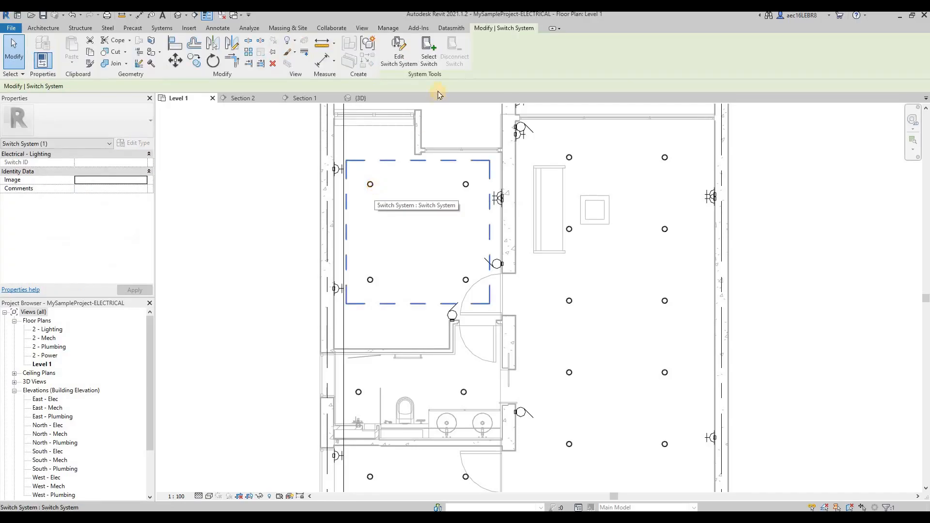
pyautogui.click(433, 64)
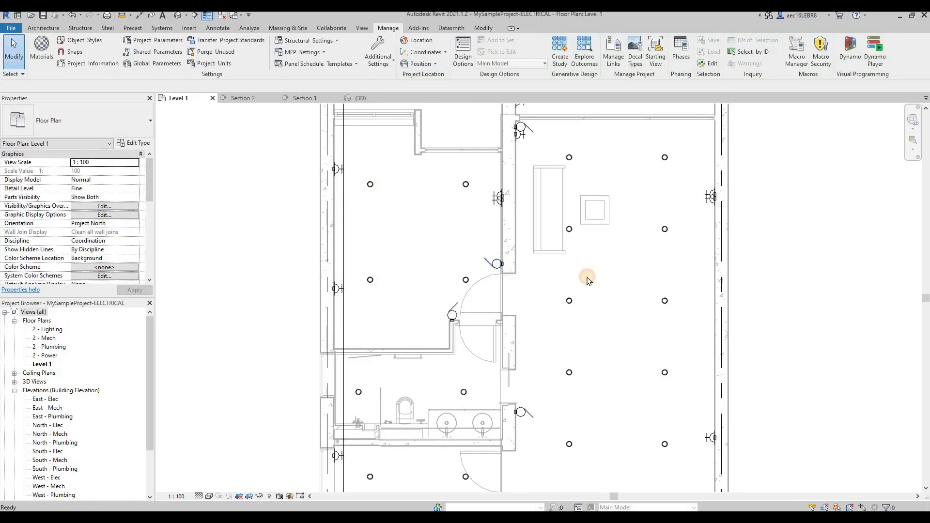
pyautogui.click(497, 271)
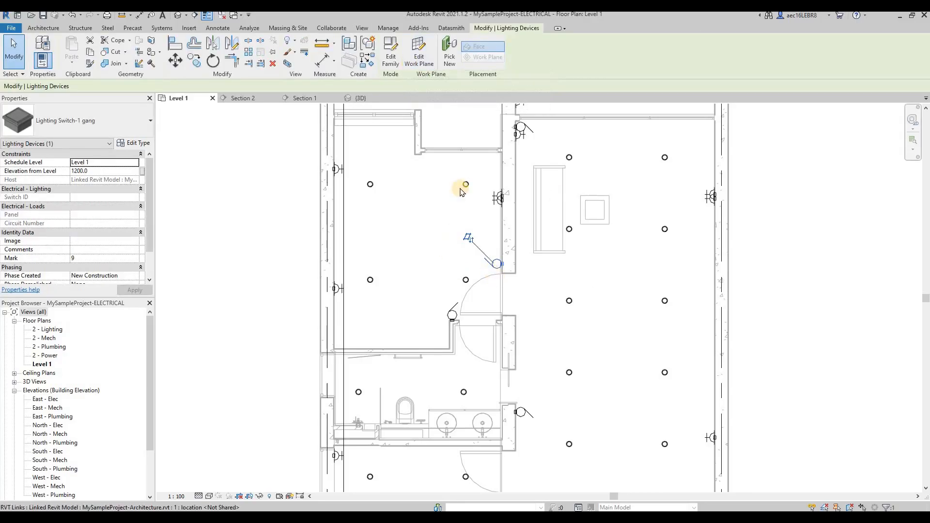
pyautogui.press('Tab')
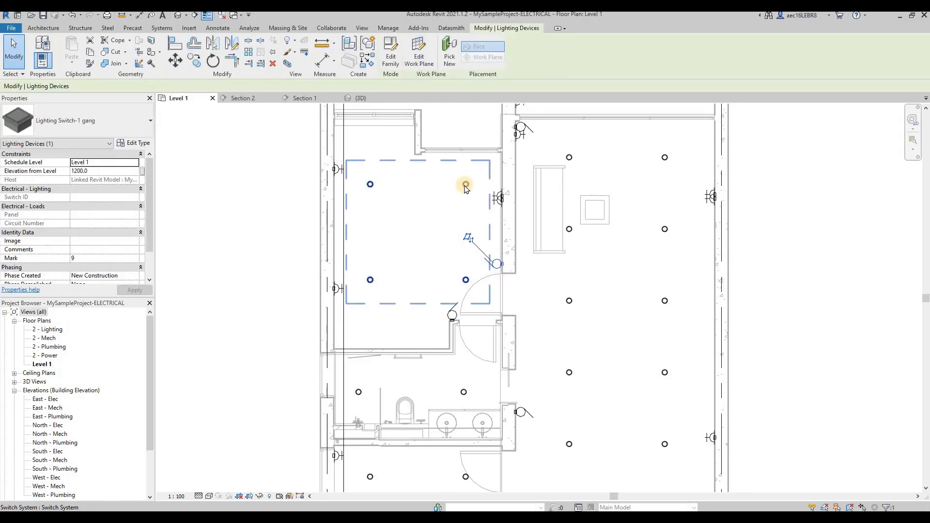
pyautogui.click(465, 188)
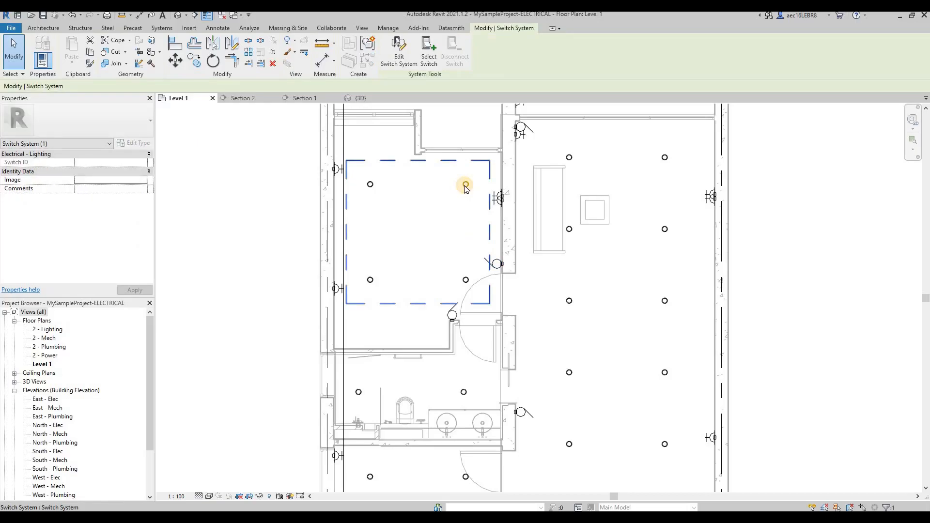
pyautogui.press('Escape')
pyautogui.press('Tab')
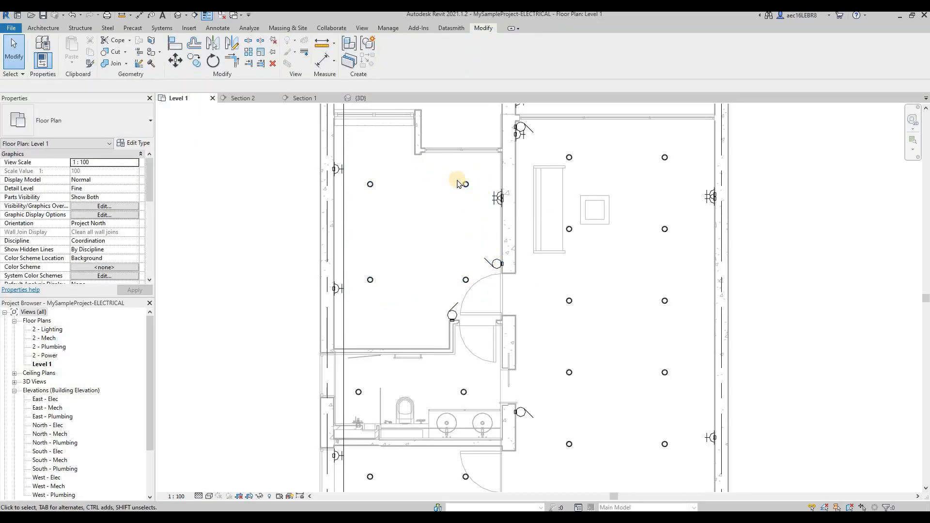
pyautogui.press('Tab')
pyautogui.click(460, 185)
# Open the Lighting Switch-1 gang family for editing and set its Part Type to Switch.
pyautogui.click(498, 264)
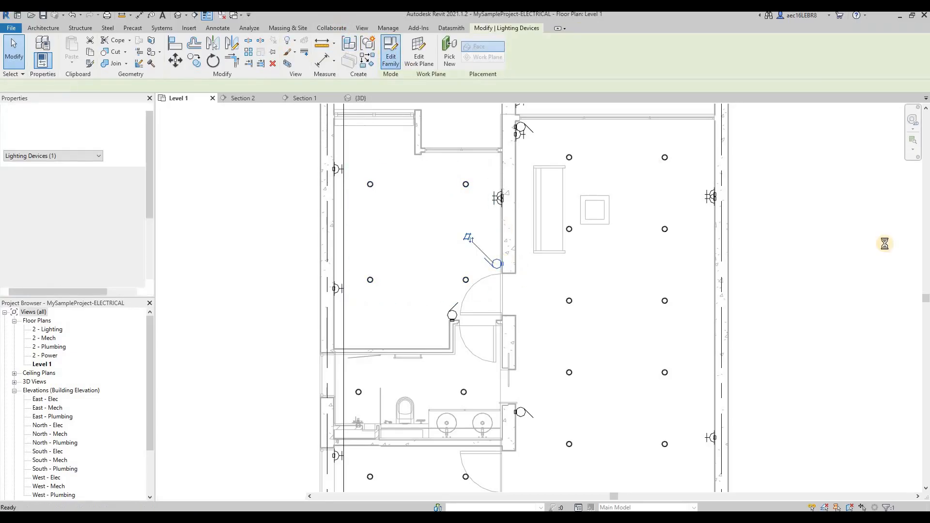
pyautogui.click(390, 51)
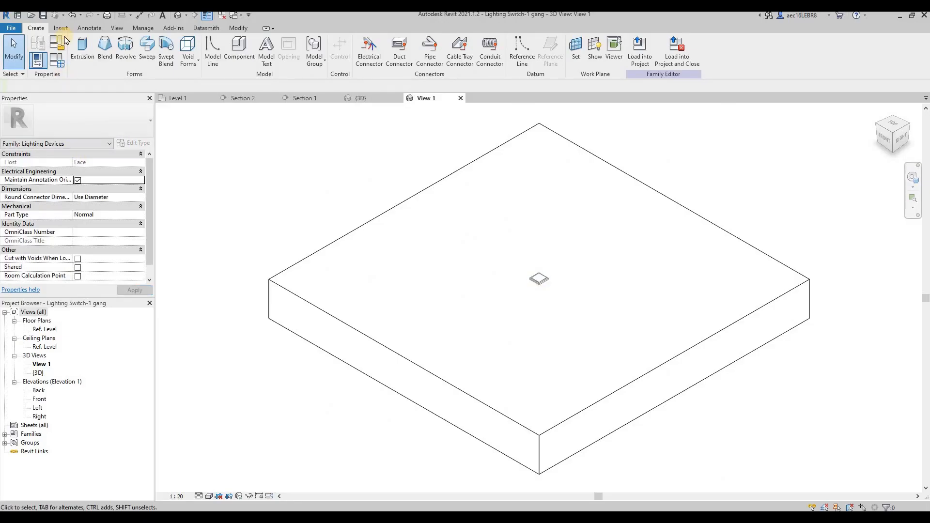
pyautogui.click(59, 45)
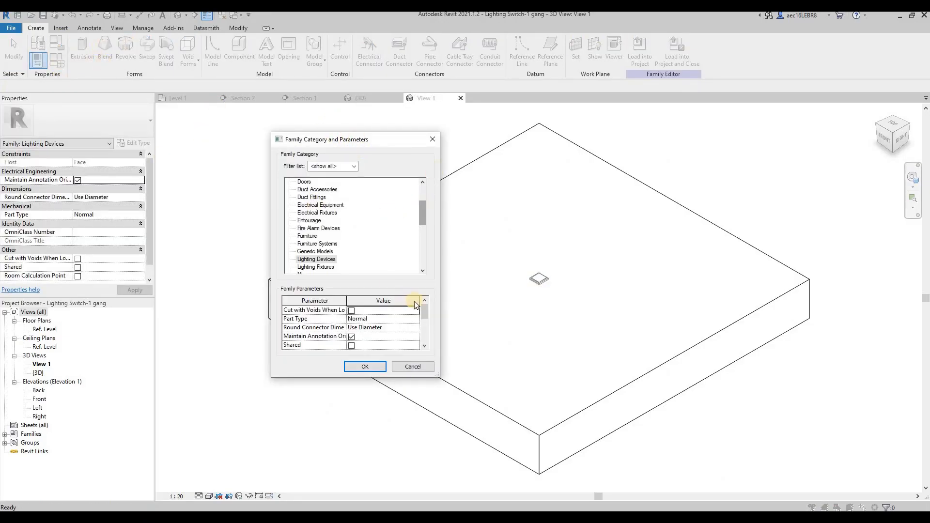
pyautogui.click(396, 316)
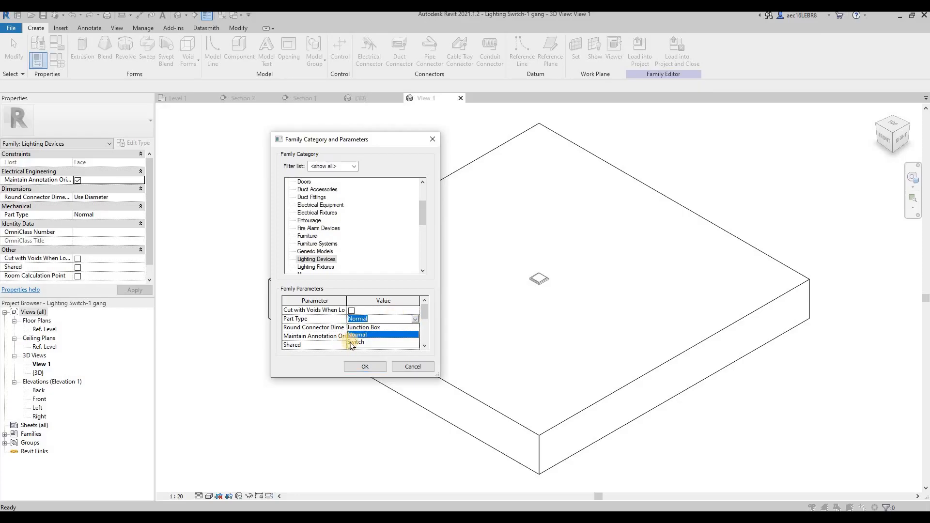
pyautogui.click(397, 342)
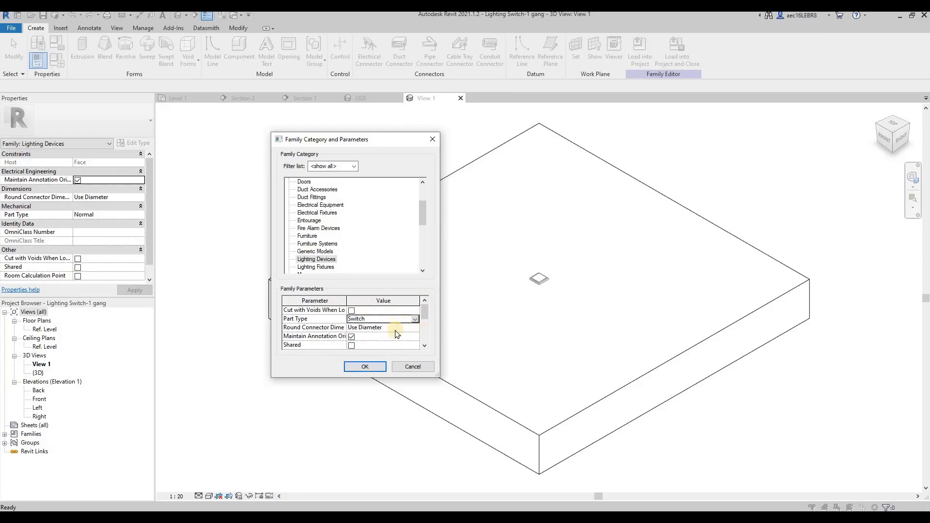
pyautogui.click(374, 368)
# Load the edited switch family into the electrical project and close the family editor.
pyautogui.click(688, 58)
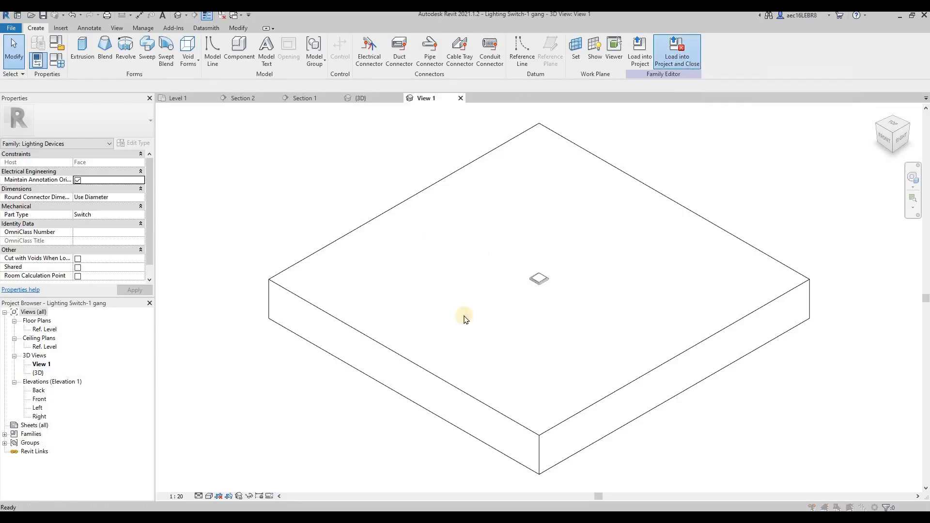
pyautogui.click(448, 272)
pyautogui.press('Return')
pyautogui.press('Return')
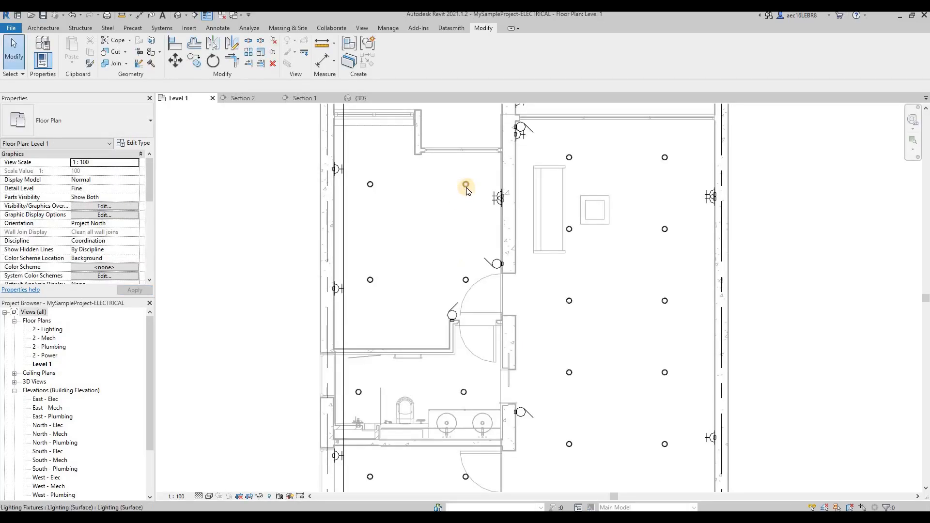
# Try again to connect the bedroom fixtures' switch system to the reloaded switch and check the link.
pyautogui.press('Tab')
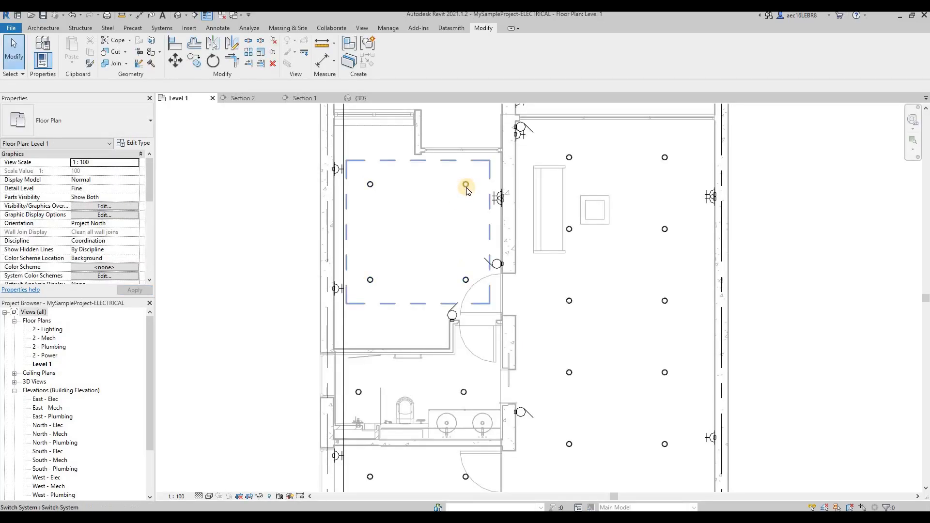
pyautogui.press('Escape')
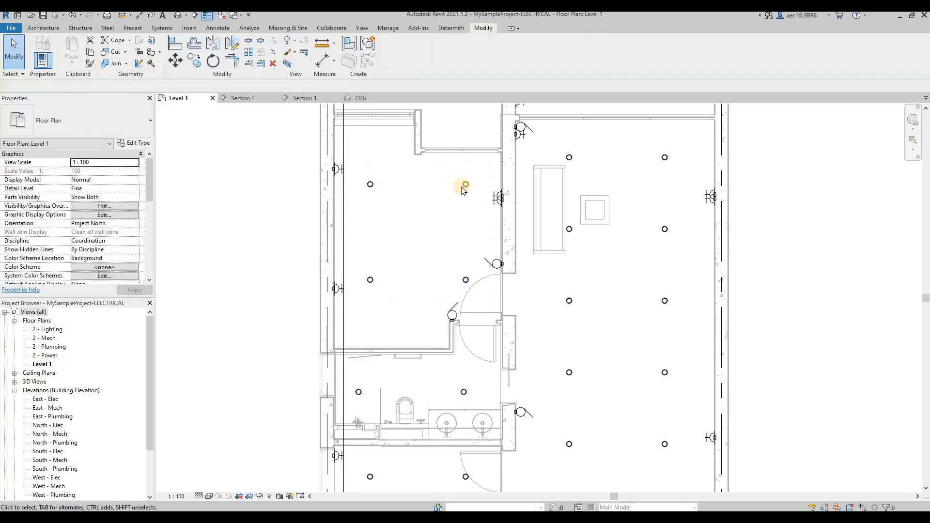
pyautogui.press('Tab')
pyautogui.click(466, 183)
pyautogui.click(423, 54)
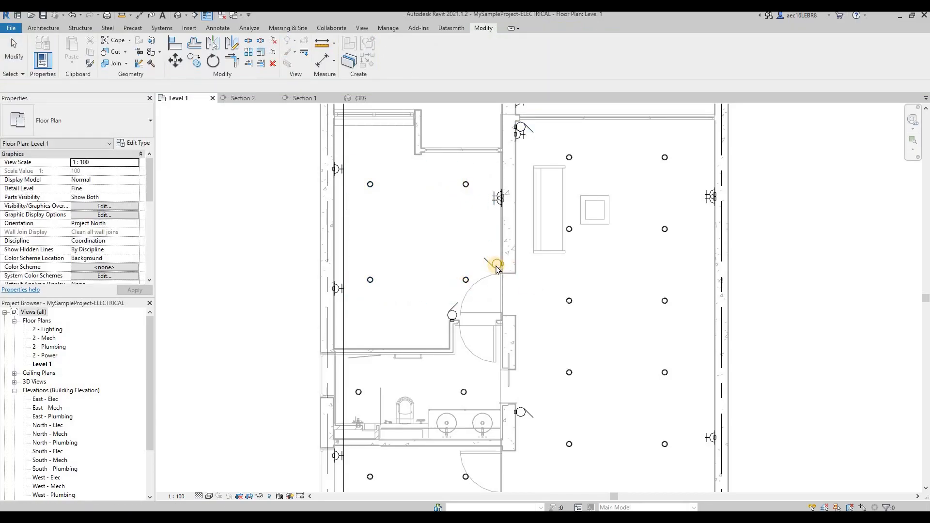
pyautogui.click(496, 266)
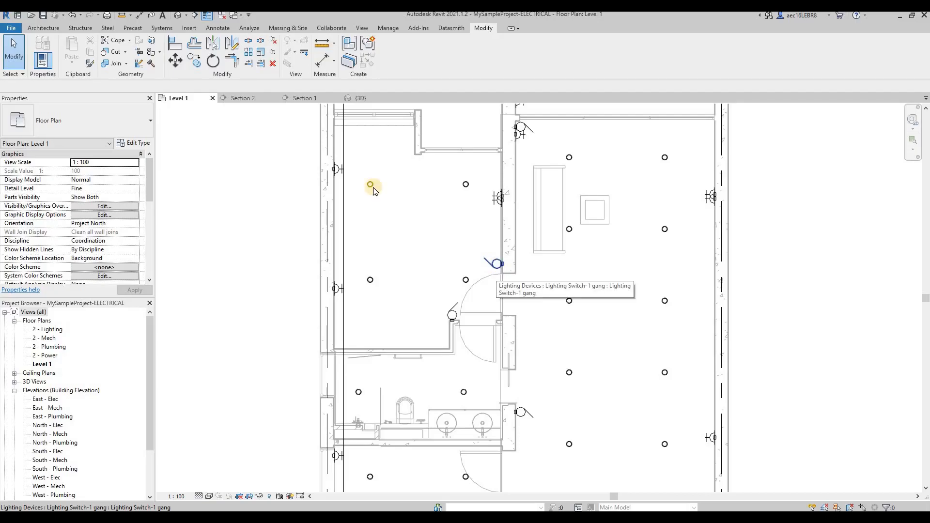
pyautogui.press('Tab')
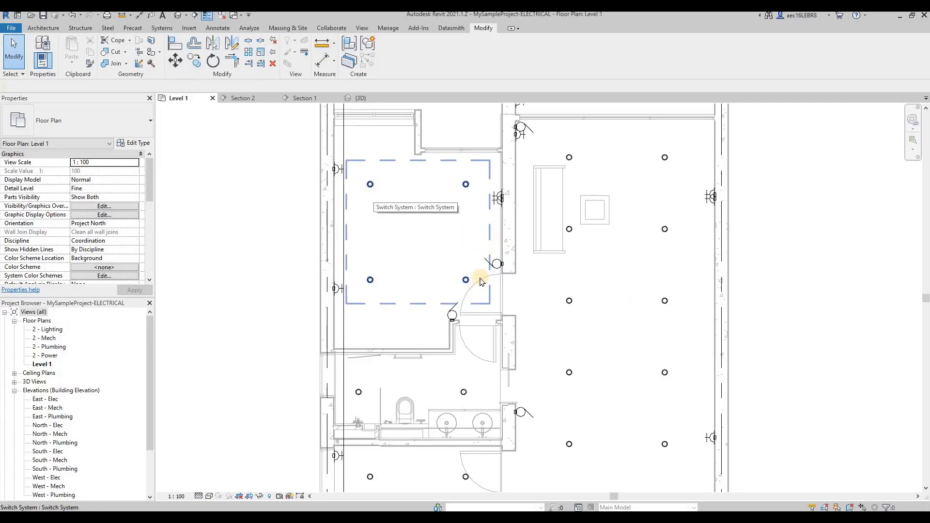
# In the Lighting Switch-1 gang family, place an electrical connector on the switch's top face and set its System Type to Power - Balanced.
pyautogui.click(390, 52)
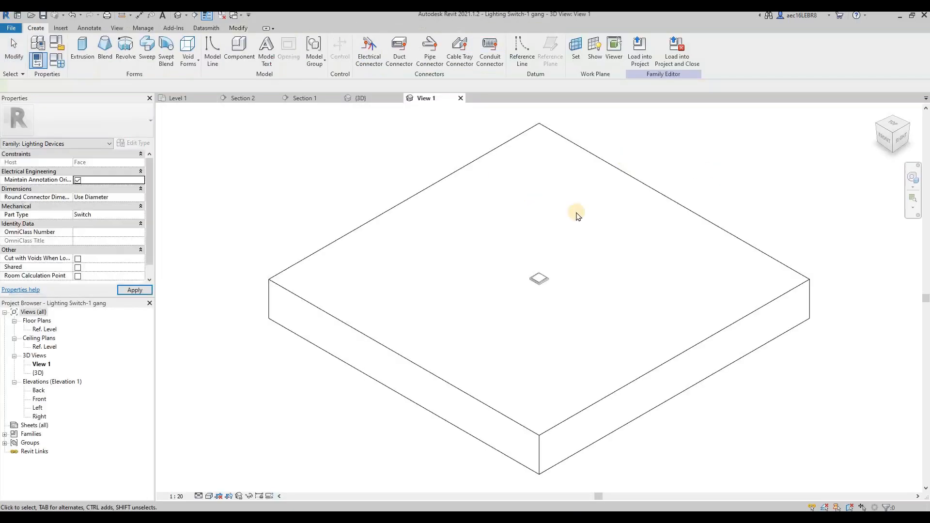
pyautogui.click(369, 48)
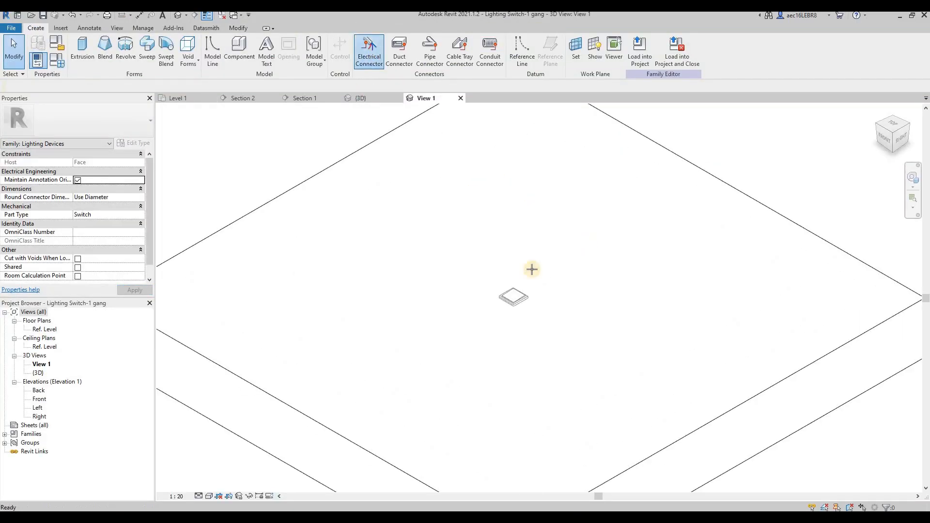
pyautogui.scroll(3, 537, 295)
pyautogui.scroll(2, 548, 273)
pyautogui.scroll(-2, 587, 281)
pyautogui.click(533, 287)
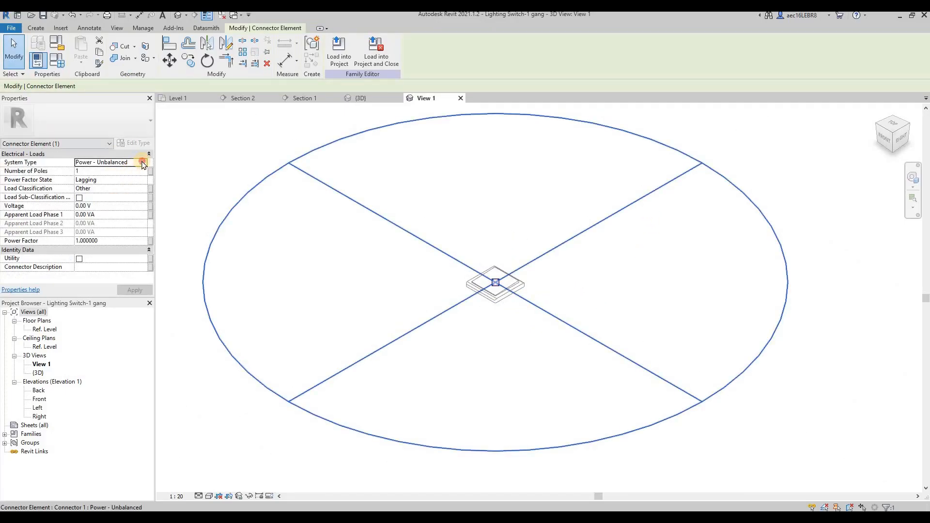
pyautogui.click(143, 162)
pyautogui.click(102, 171)
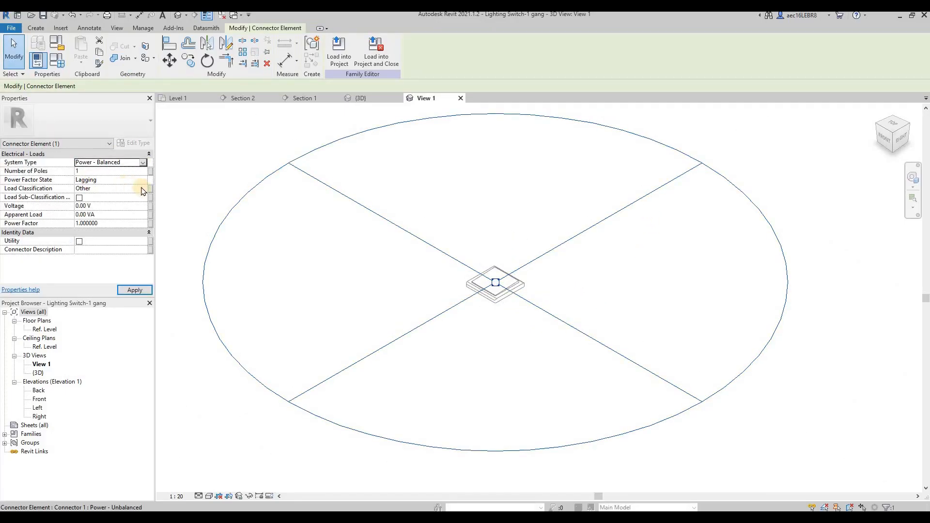
# Set the switch connector's Load Classification to Lighting and Voltage to 230 V, and load the saved family into the electrical project.
pyautogui.click(145, 191)
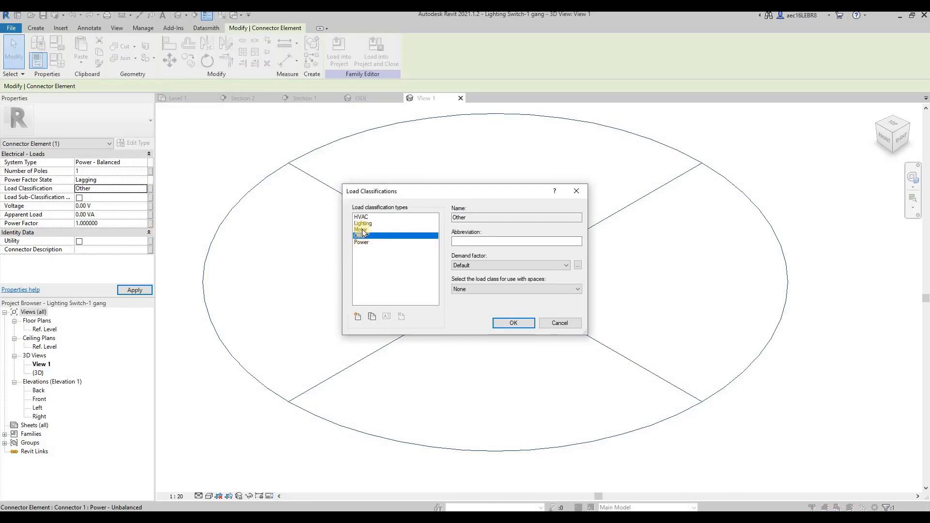
pyautogui.click(512, 325)
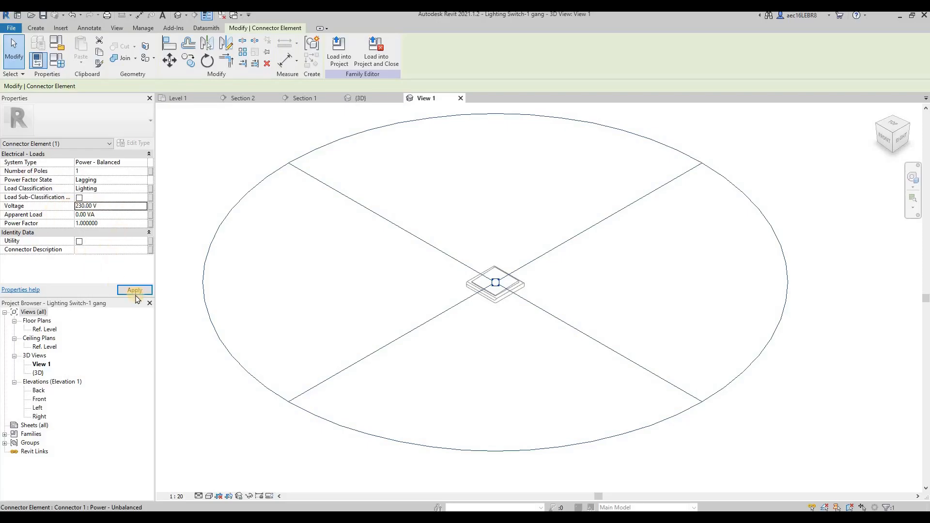
pyautogui.click(376, 52)
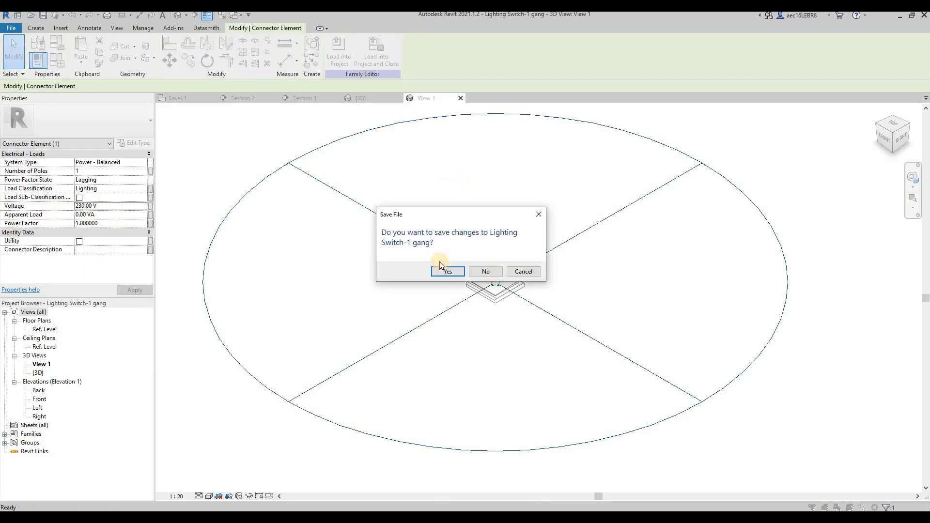
pyautogui.click(446, 272)
pyautogui.press('Return')
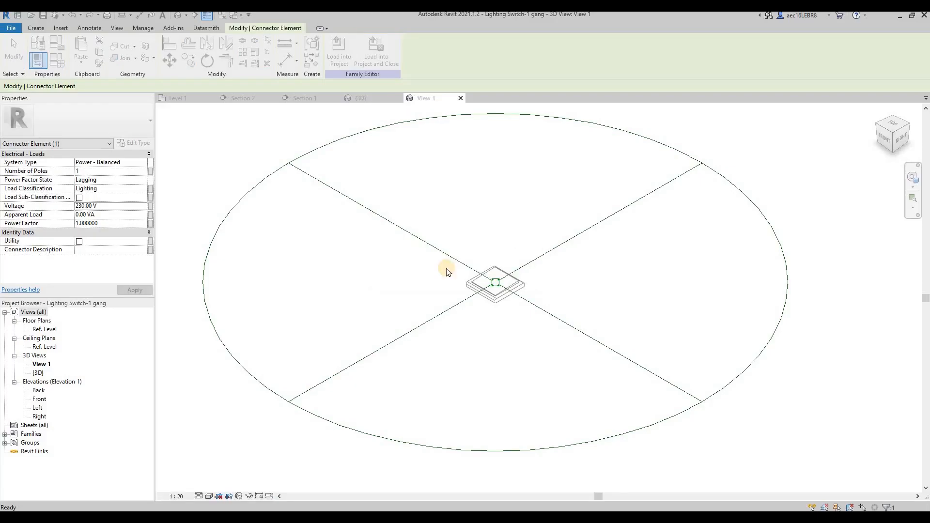
pyautogui.click(446, 269)
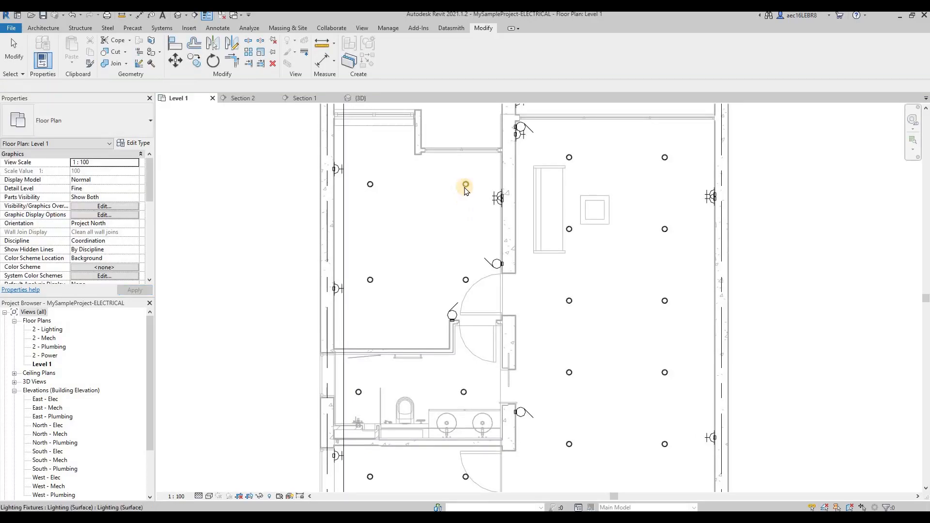
# Assign the upper bedroom's switch system to the wall switch beside the bedroom door and check the link on the Level 1 plan.
pyautogui.click(466, 185)
pyautogui.click(429, 63)
pyautogui.click(426, 61)
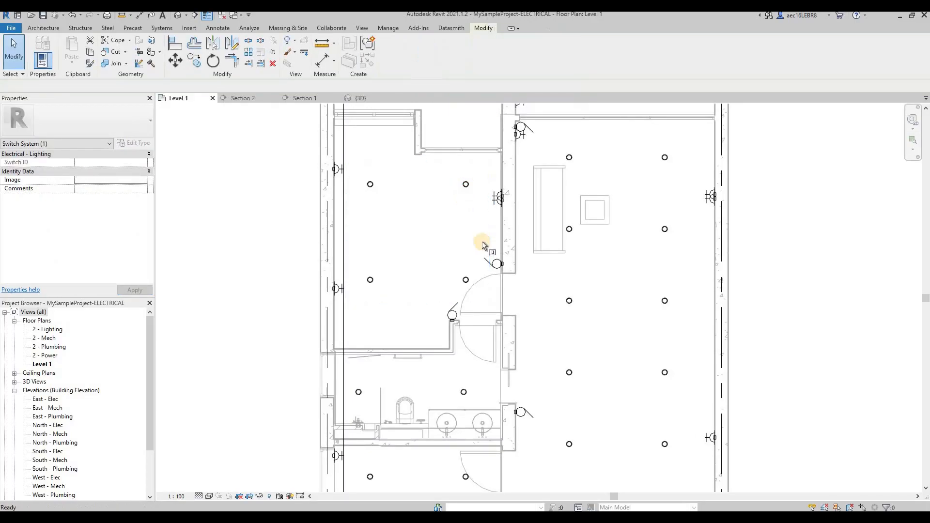
pyautogui.click(482, 246)
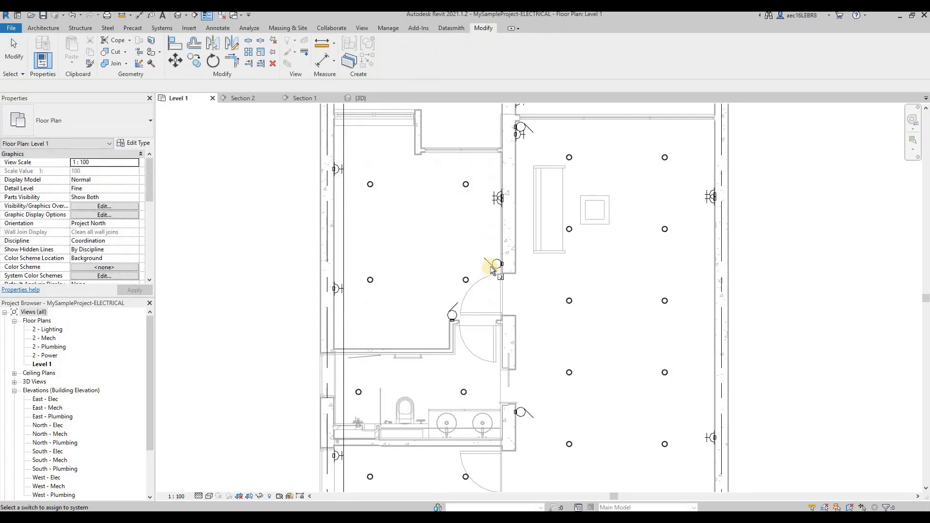
pyautogui.click(467, 188)
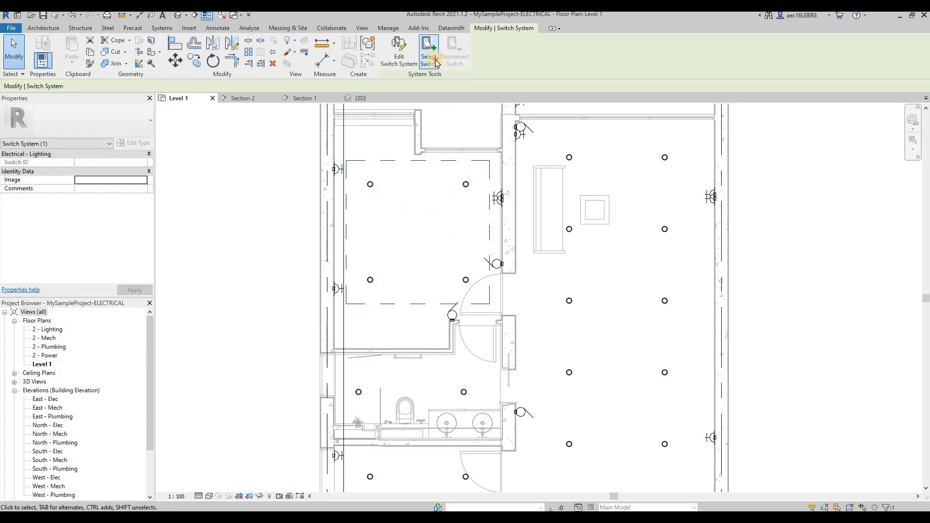
pyautogui.press('Escape')
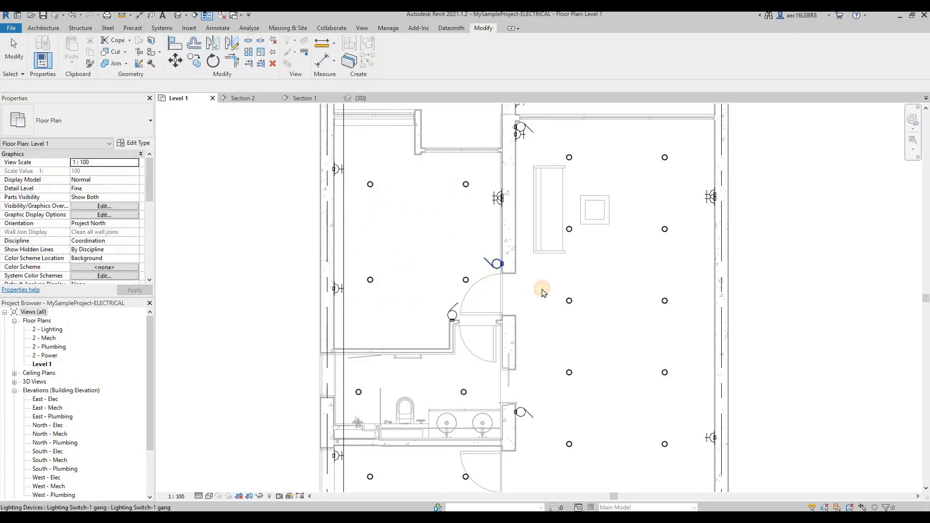
pyautogui.click(495, 264)
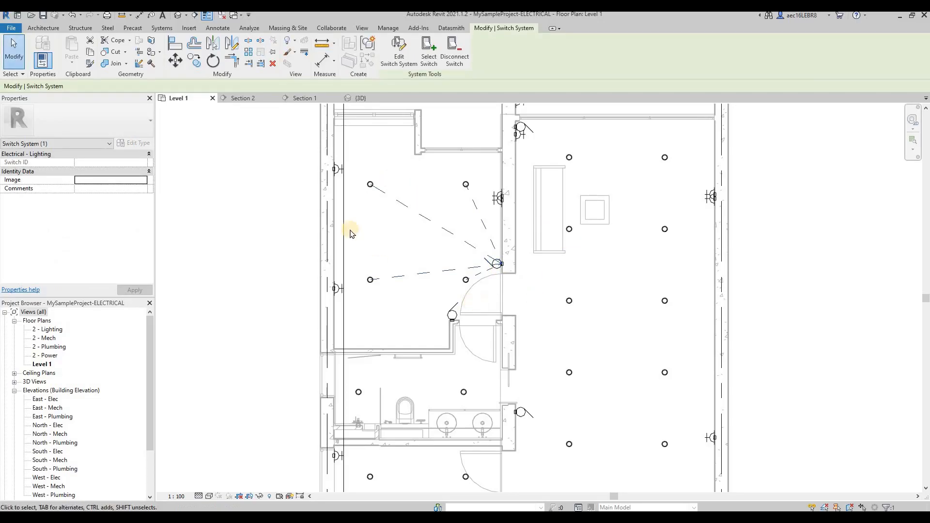
pyautogui.scroll(1, 427, 169)
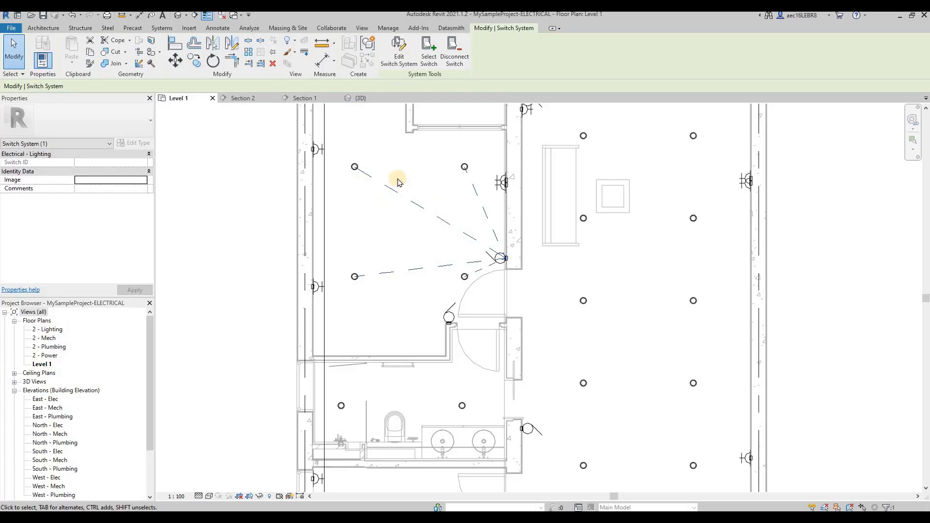
pyautogui.scroll(-3, 425, 243)
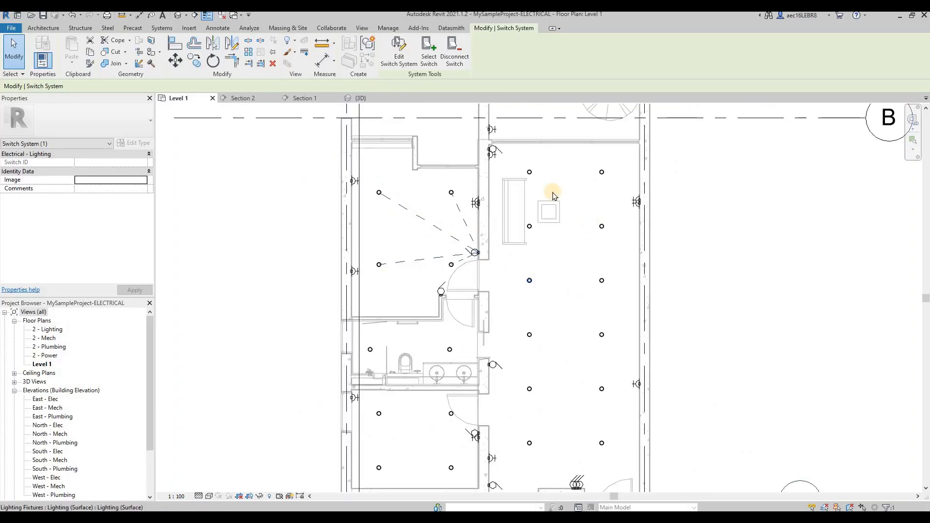
pyautogui.press('Escape')
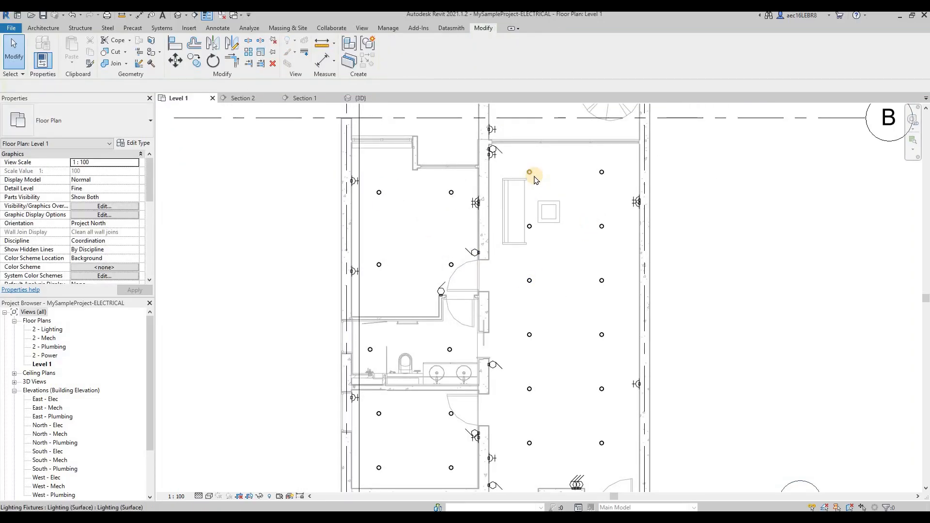
# Create a switch system from the six living area fixtures around the sofa.
pyautogui.click(514, 159)
pyautogui.moveTo(618, 308); pyautogui.dragTo(515, 155)
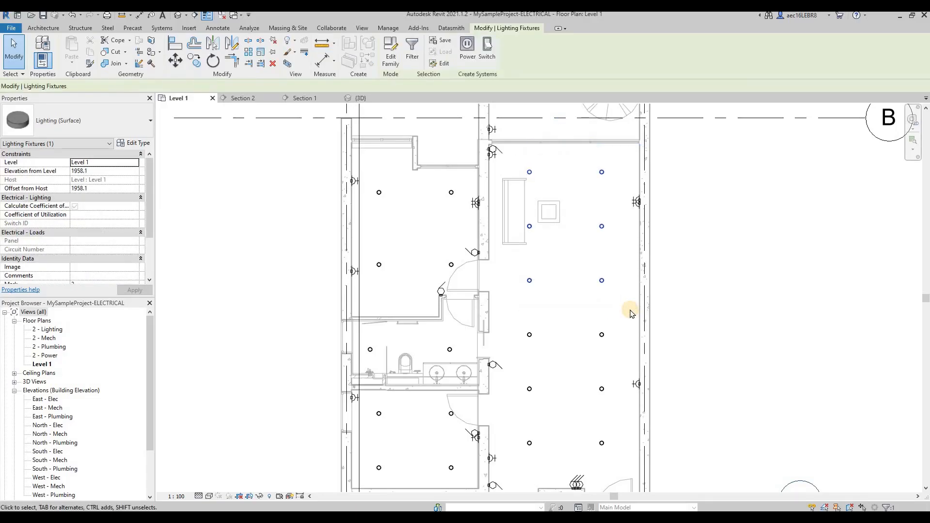
pyautogui.click(486, 49)
pyautogui.scroll(-2, 548, 207)
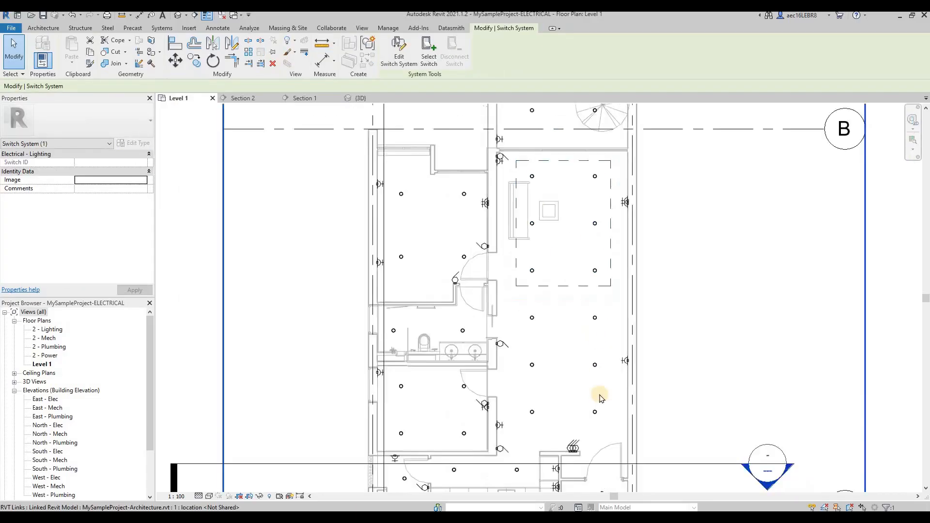
pyautogui.scroll(2, 571, 388)
pyautogui.scroll(4, 572, 378)
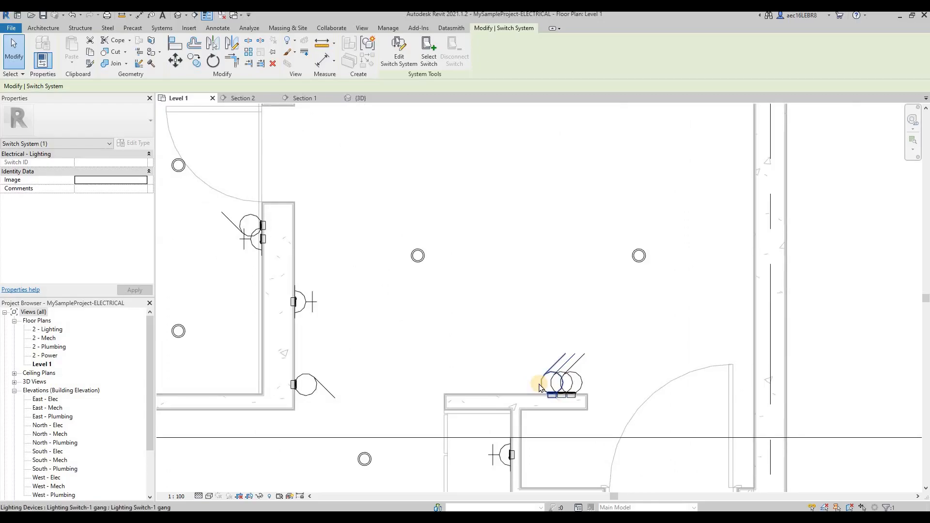
pyautogui.click(540, 388)
pyautogui.scroll(-4, 456, 223)
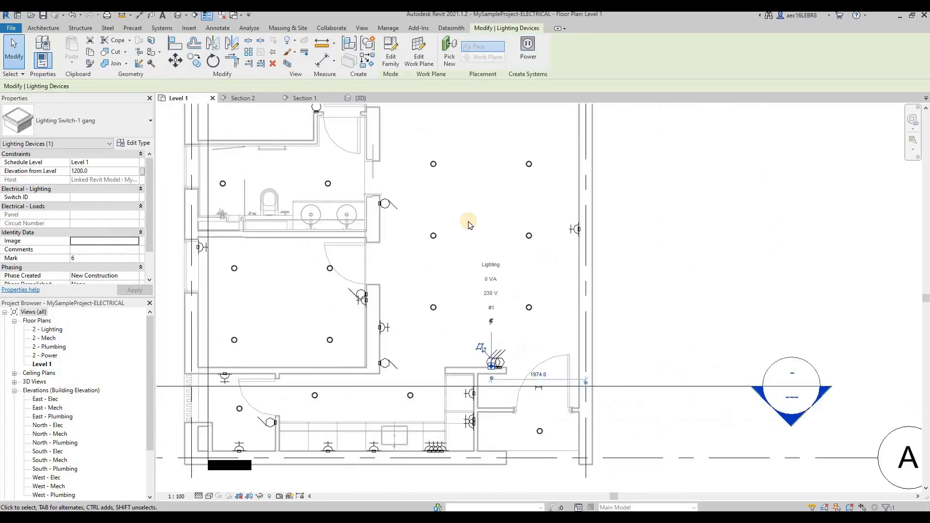
pyautogui.press('Escape')
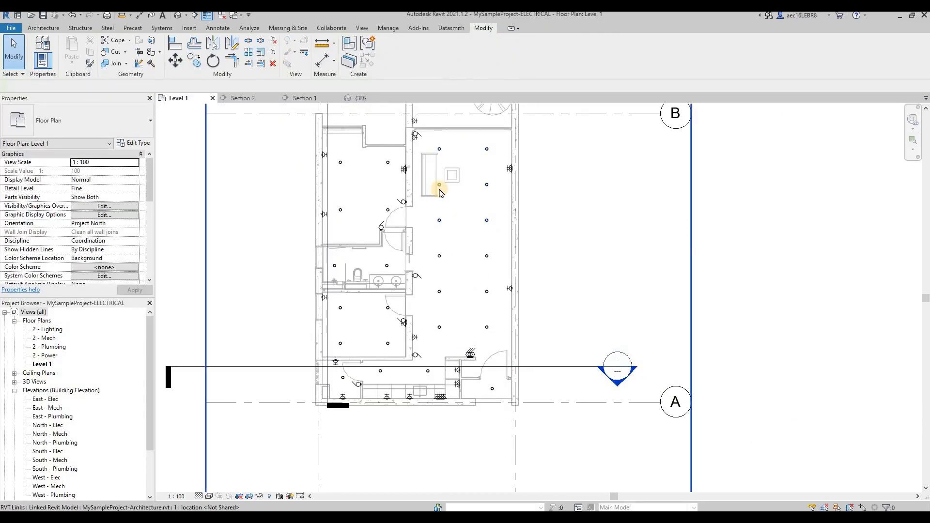
pyautogui.press('Tab')
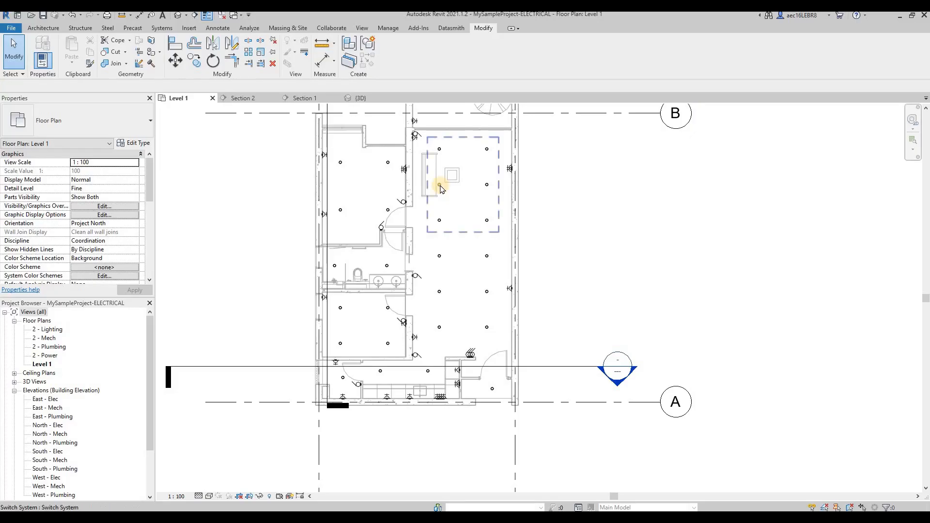
pyautogui.click(495, 202)
pyautogui.press('Escape')
# Assign the switch system of the six upper living area fixtures to the leftmost of the three switches near the entrance.
pyautogui.scroll(2, 468, 353)
pyautogui.scroll(-3, 446, 240)
pyautogui.press('Tab')
pyautogui.click(442, 187)
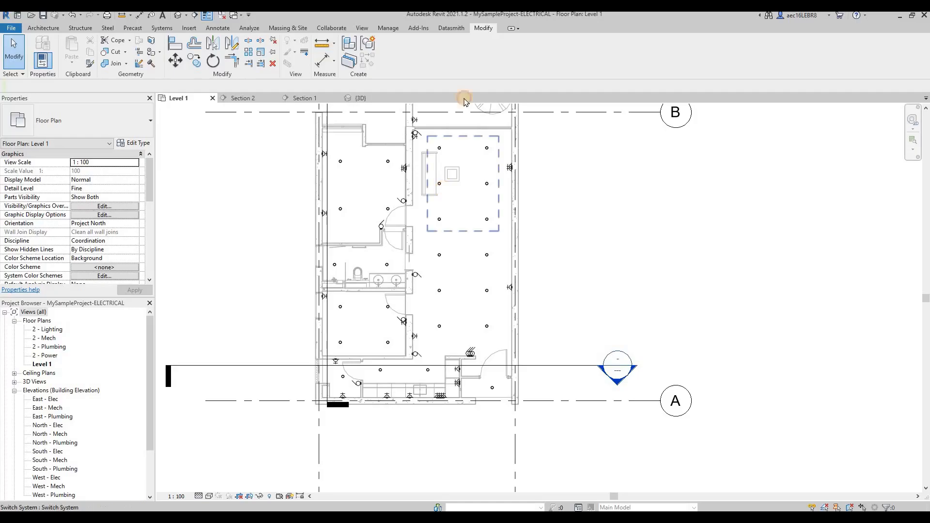
pyautogui.click(425, 68)
pyautogui.click(468, 353)
pyautogui.scroll(3, 470, 356)
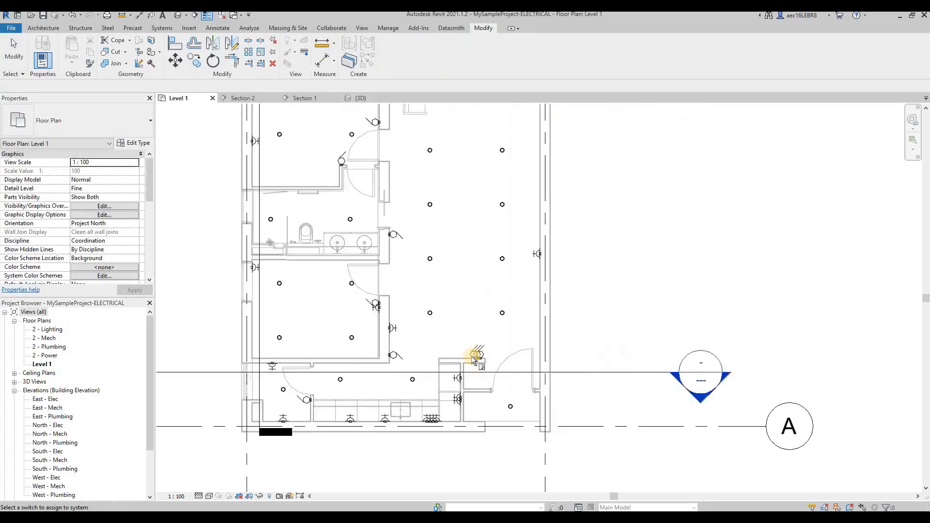
pyautogui.press('Tab')
pyautogui.click(472, 360)
pyautogui.scroll(-5, 480, 252)
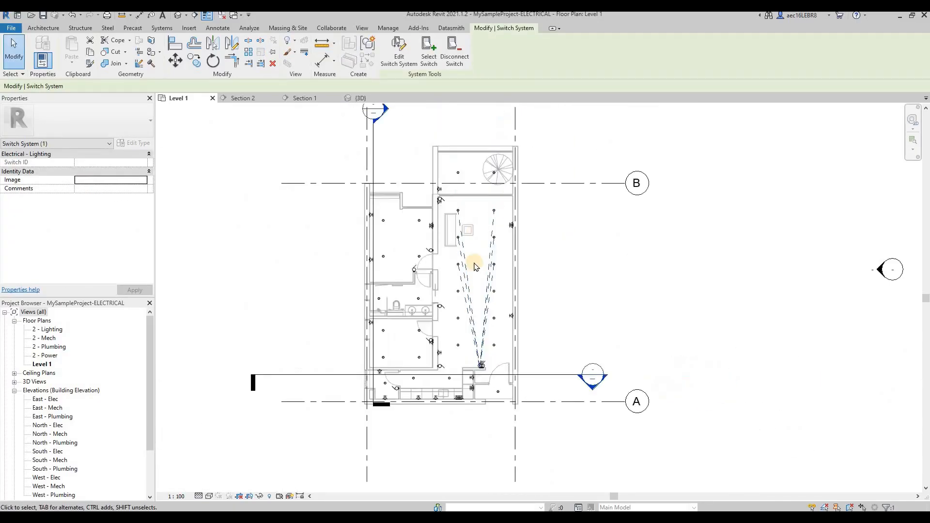
pyautogui.scroll(2, 508, 272)
pyautogui.scroll(2, 475, 243)
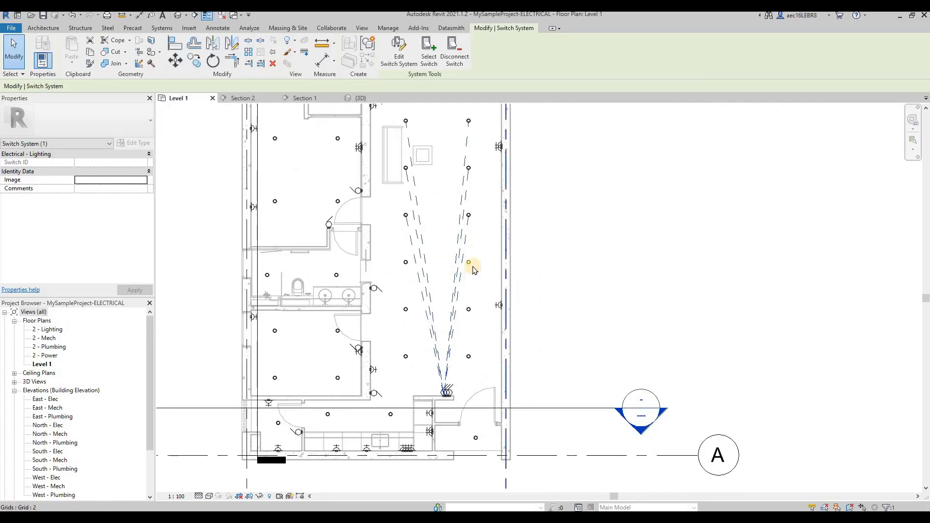
pyautogui.press('Escape')
# Create a switch system for the six lower living area fixtures and assign it to the middle switch near the entrance.
pyautogui.click(396, 253)
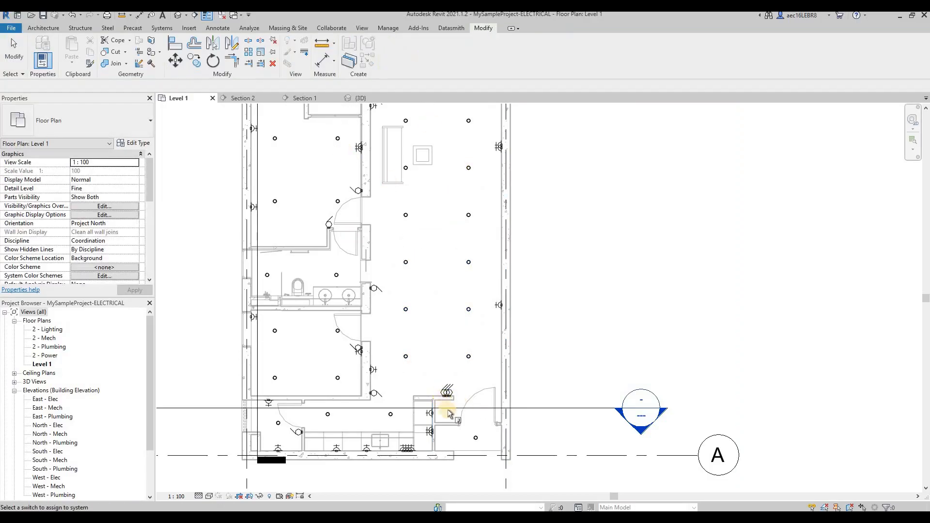
pyautogui.scroll(5, 449, 413)
pyautogui.click(455, 381)
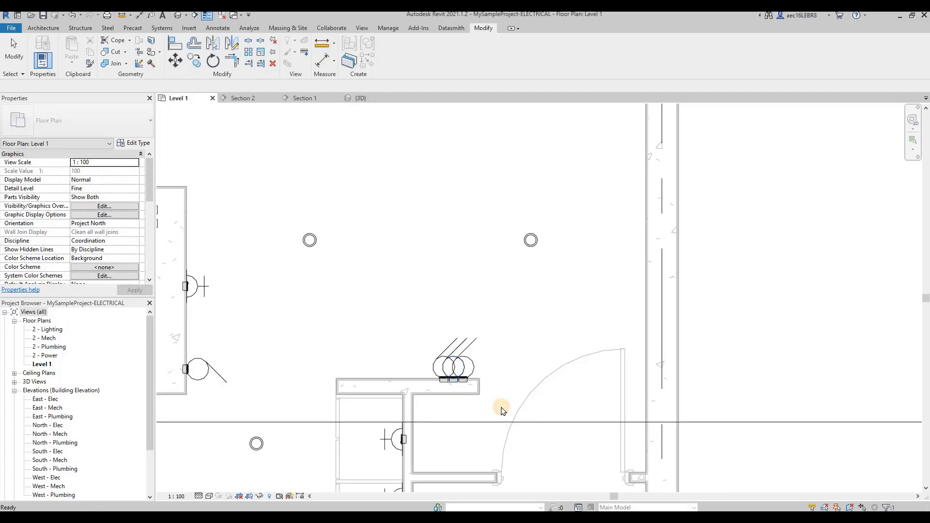
pyautogui.scroll(-5, 500, 407)
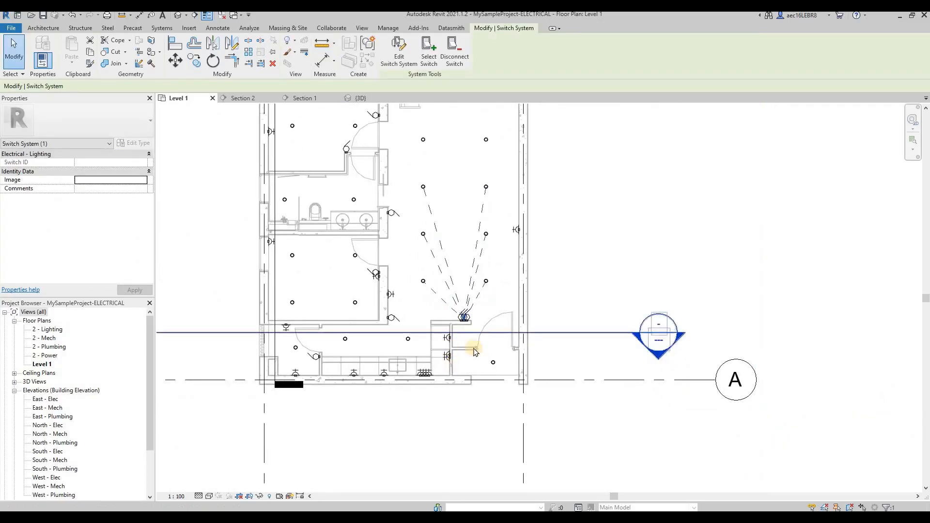
# Create a switch system for the single entrance fixture and assign it to the rightmost of the three switches near the entrance.
pyautogui.scroll(3, 474, 352)
pyautogui.click(535, 360)
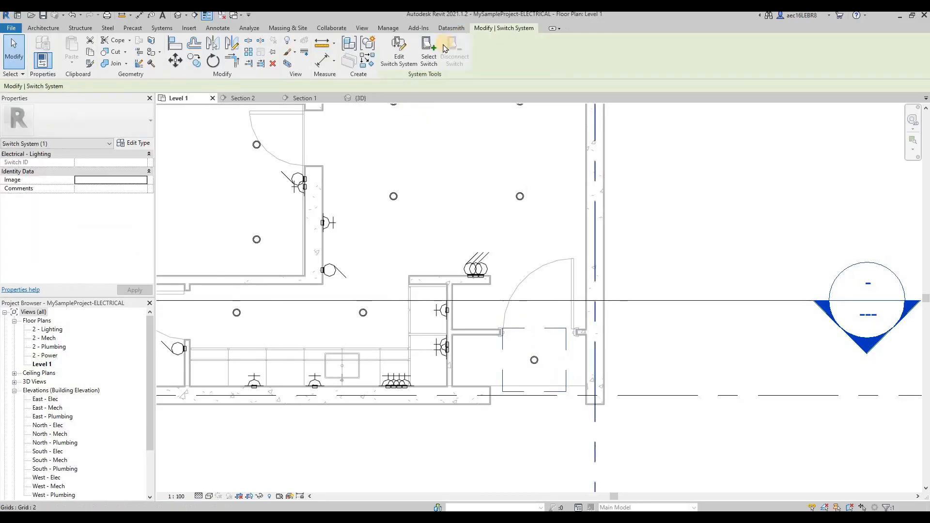
pyautogui.click(541, 309)
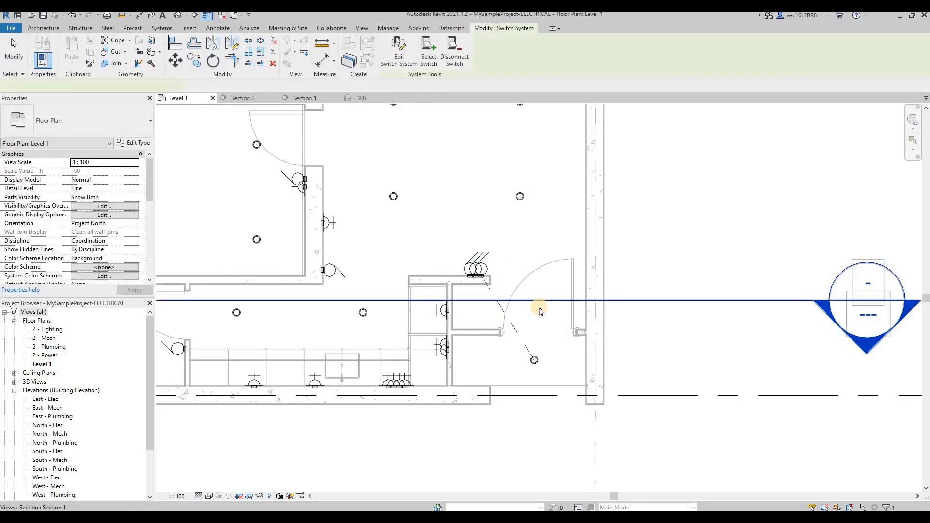
# Create a switch system for the two kitchen fixtures and assign it to the wall switch at the kitchen's corner with the living area.
pyautogui.scroll(-3, 541, 309)
pyautogui.keyDown('ctrl'); pyautogui.click(452, 312); pyautogui.keyUp('ctrl')
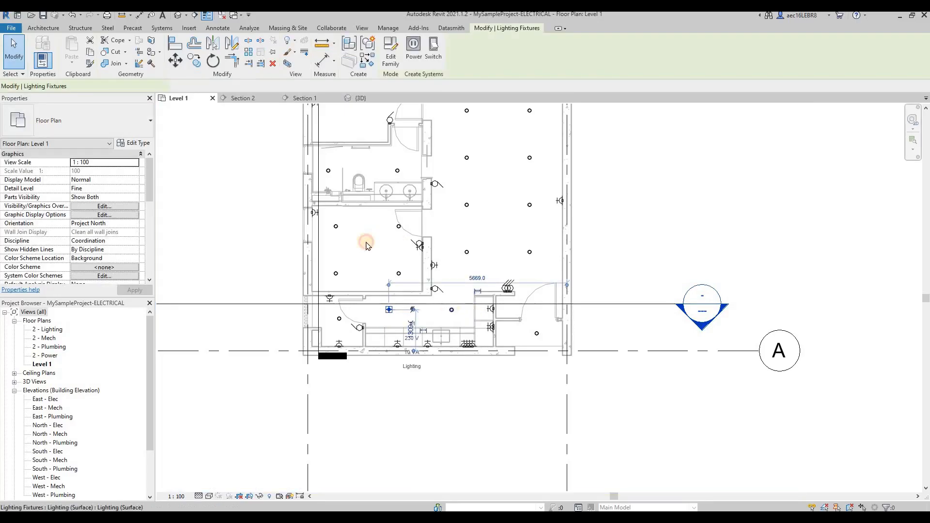
pyautogui.scroll(1, 365, 242)
pyautogui.click(486, 49)
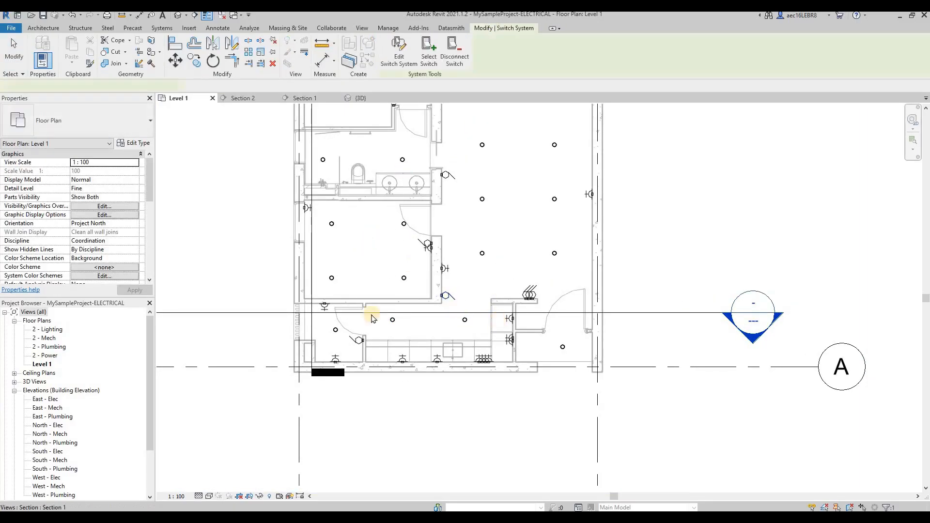
# Create a switch system for the fixture in the small room beside the kitchen and assign it to the switch by its door.
pyautogui.moveTo(363, 337); pyautogui.dragTo(446, 345, button='middle')
pyautogui.click(417, 344)
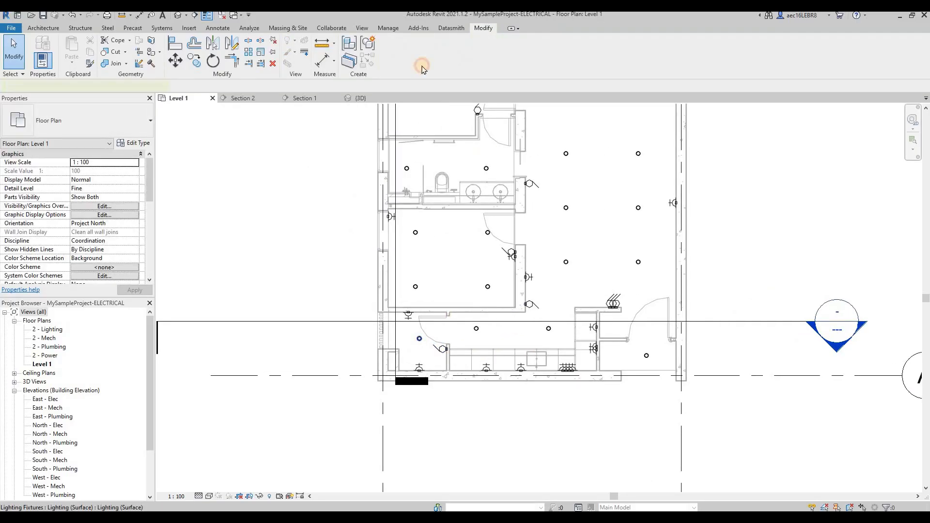
pyautogui.click(422, 66)
pyautogui.click(444, 350)
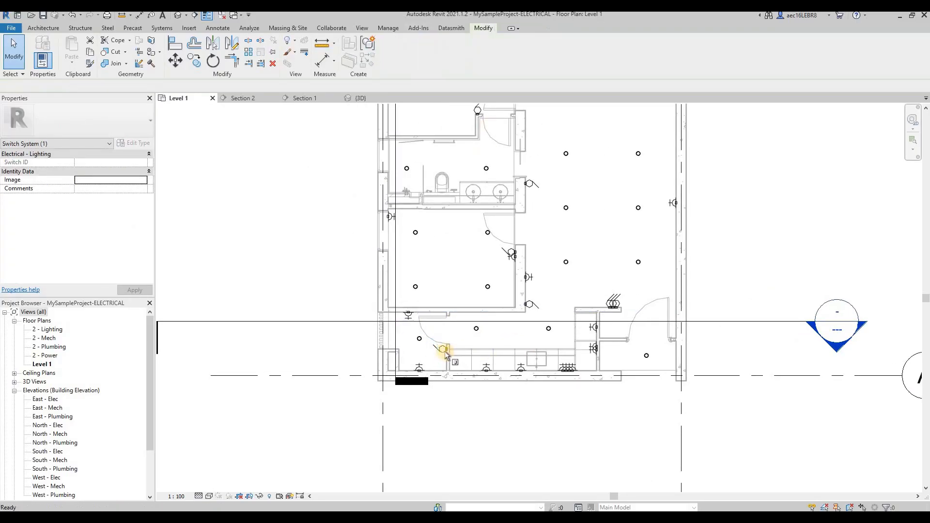
pyautogui.moveTo(489, 292); pyautogui.dragTo(489, 356, button='middle')
pyautogui.click(488, 296)
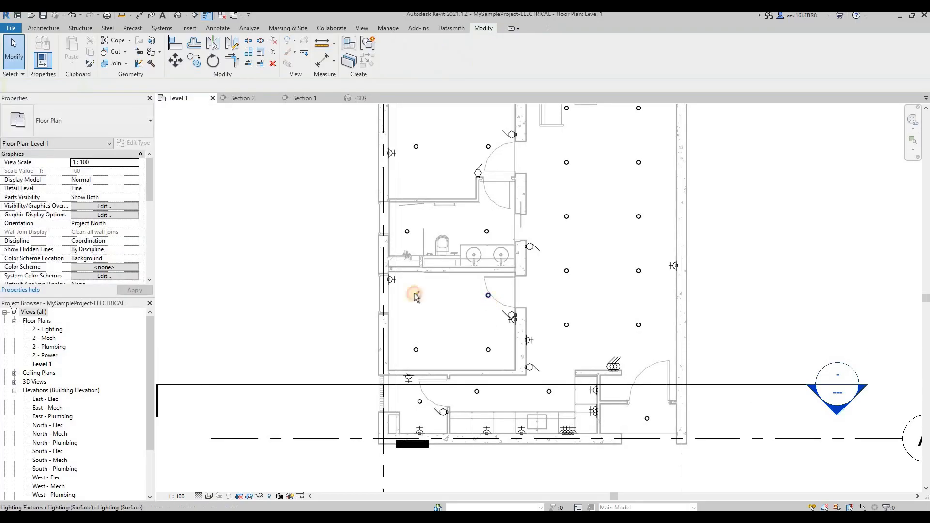
pyautogui.keyDown('ctrl'); pyautogui.click(415, 295); pyautogui.keyUp('ctrl')
pyautogui.keyDown('ctrl'); pyautogui.click(415, 349); pyautogui.keyUp('ctrl')
pyautogui.keyDown('ctrl'); pyautogui.click(488, 349); pyautogui.keyUp('ctrl')
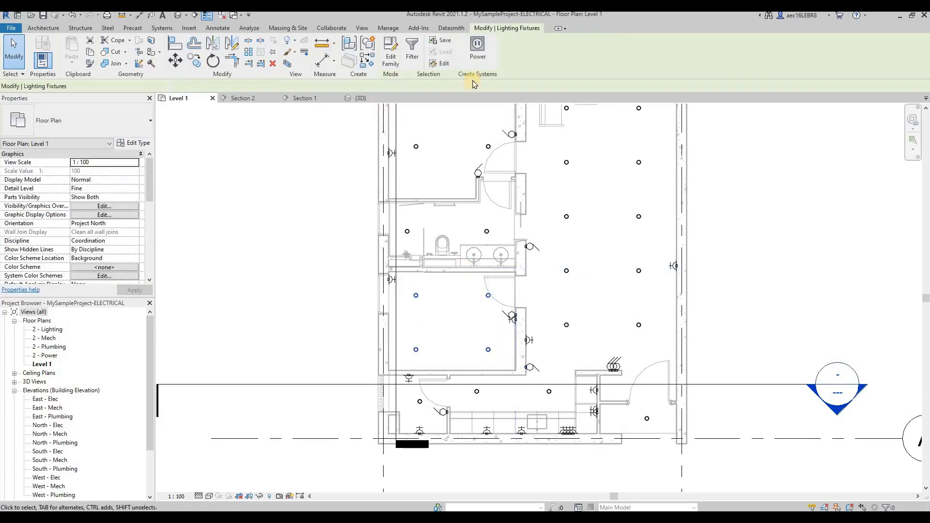
pyautogui.click(489, 296)
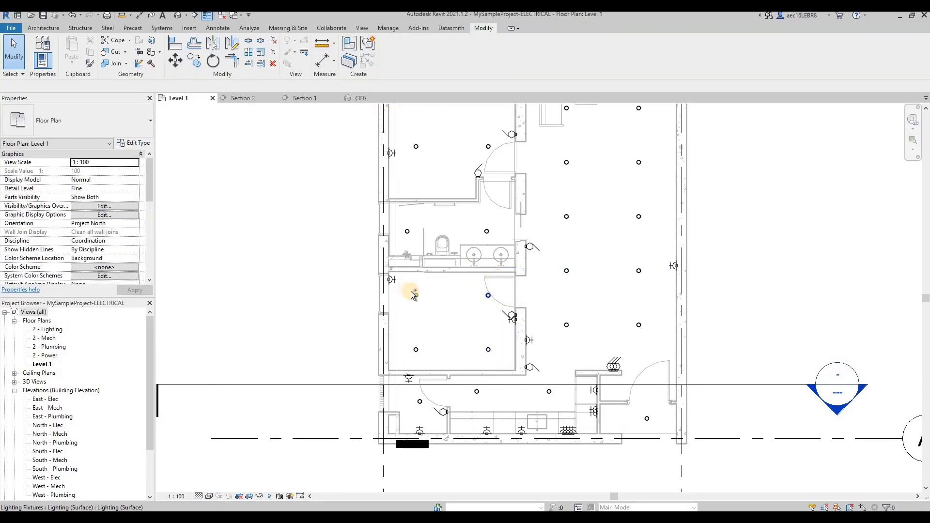
pyautogui.moveTo(402, 282); pyautogui.dragTo(495, 358)
pyautogui.click(488, 295)
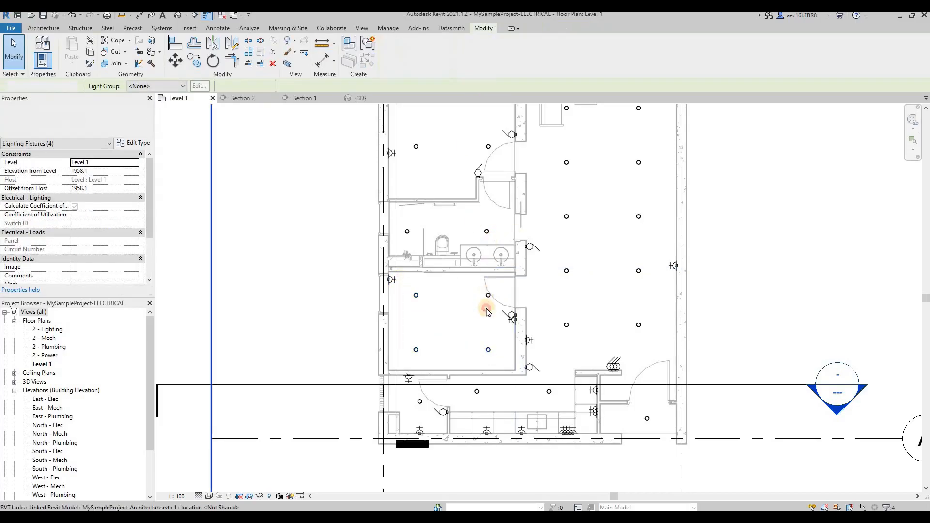
pyautogui.keyDown('ctrl'); pyautogui.click(489, 350); pyautogui.keyUp('ctrl')
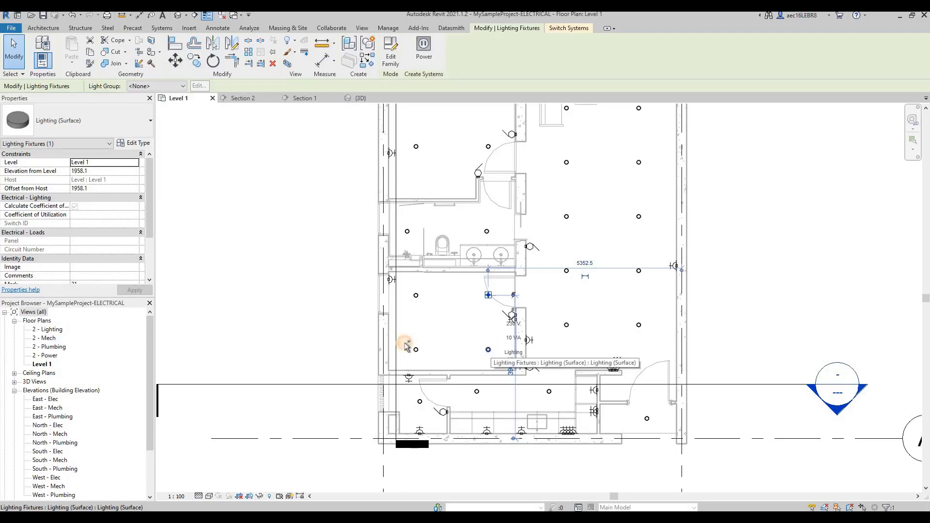
pyautogui.keyDown('ctrl'); pyautogui.click(415, 349); pyautogui.keyUp('ctrl')
pyautogui.keyDown('ctrl'); pyautogui.click(416, 295); pyautogui.keyUp('ctrl')
pyautogui.click(460, 280)
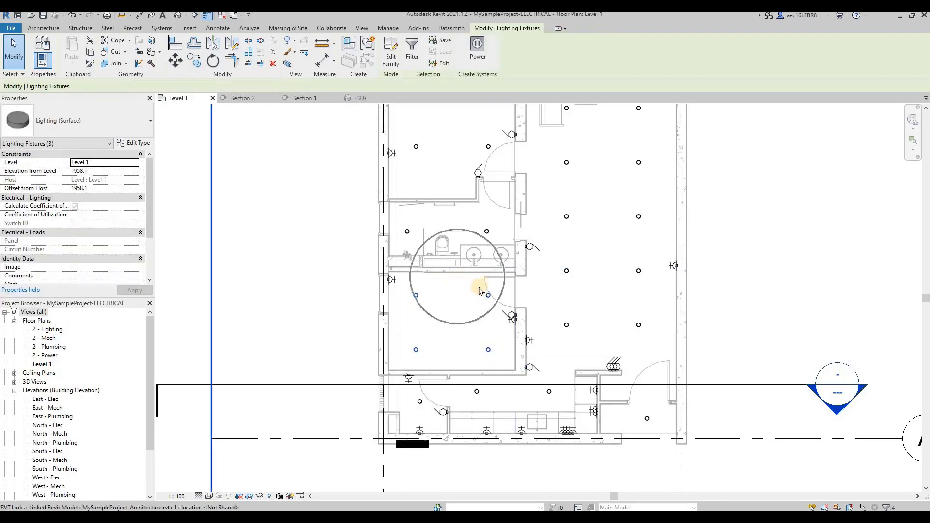
pyautogui.click(488, 295)
pyautogui.keyDown('ctrl'); pyautogui.click(416, 350); pyautogui.keyUp('ctrl')
pyautogui.keyDown('ctrl'); pyautogui.click(489, 350); pyautogui.keyUp('ctrl')
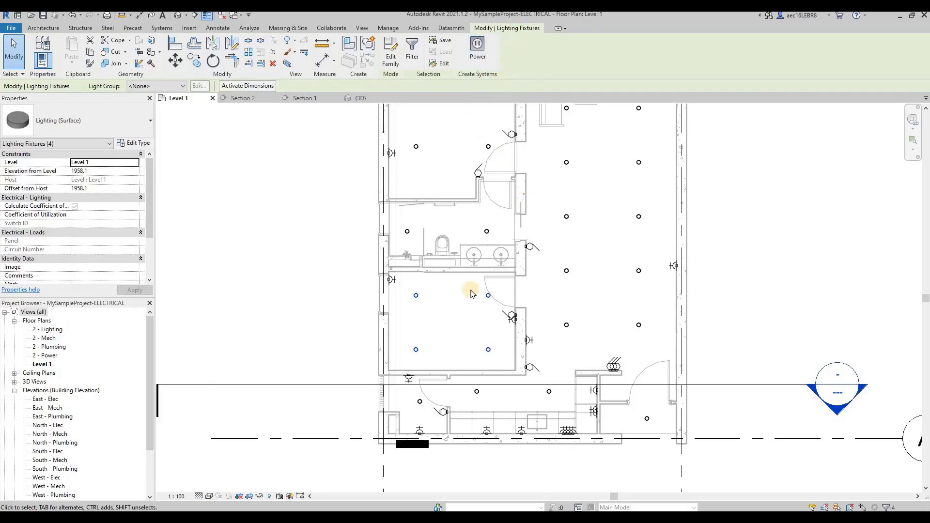
# Edit the switch system of the fixture by the door in the room below the bathroom, adding the room's other three fixtures.
pyautogui.scroll(3, 497, 347)
pyautogui.click(455, 311)
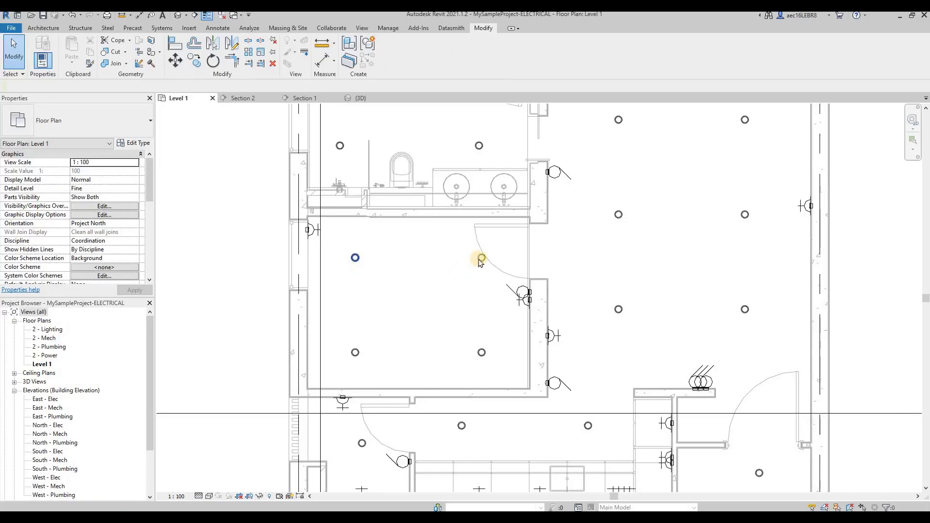
pyautogui.click(531, 280)
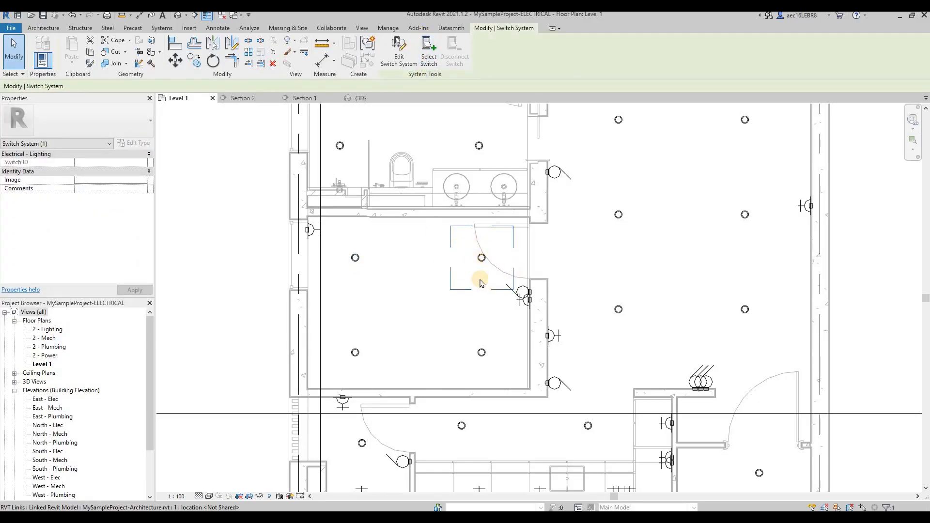
pyautogui.click(395, 61)
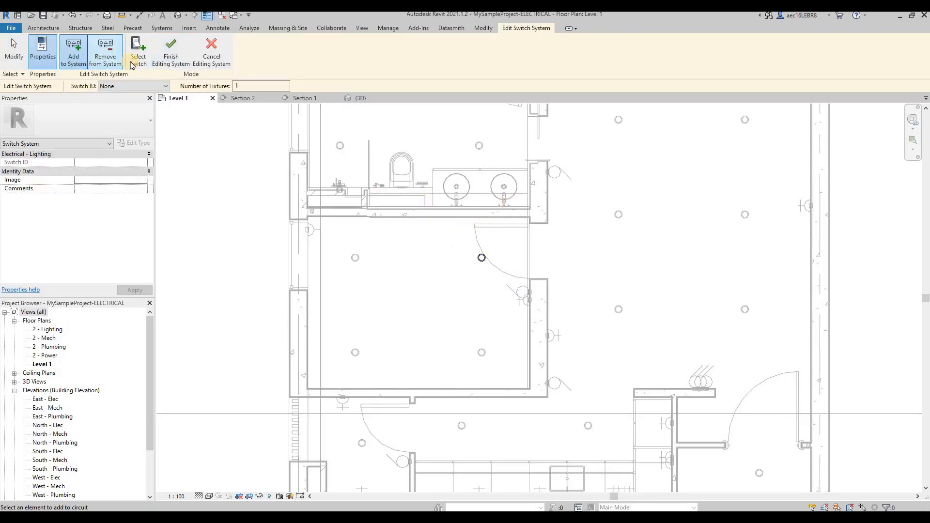
pyautogui.click(355, 257)
pyautogui.click(484, 353)
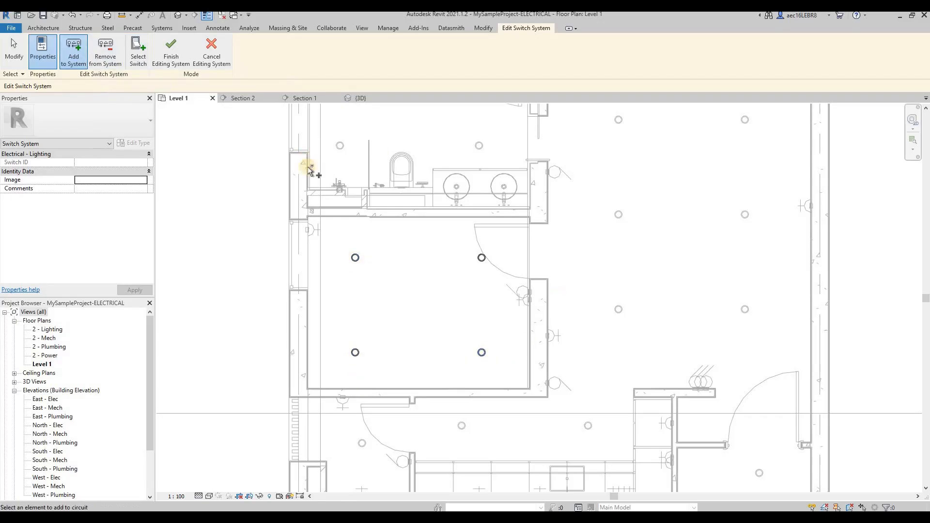
# Assign the switch beside that room's door to the four-fixture system and finish editing the system.
pyautogui.click(147, 59)
pyautogui.click(522, 292)
pyautogui.click(171, 51)
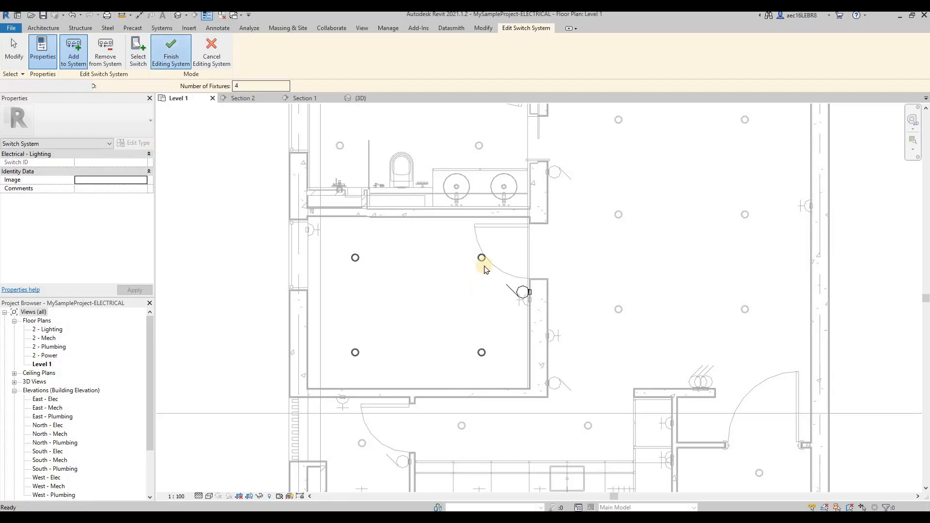
pyautogui.click(517, 298)
# Create a switch system for the two bathroom fixtures and assign it to the switch at the wall corner outside the bathroom door.
pyautogui.moveTo(494, 372); pyautogui.dragTo(485, 468, button='middle')
pyautogui.scroll(-1, 485, 468)
pyautogui.click(472, 272)
pyautogui.keyDown('ctrl'); pyautogui.click(365, 283); pyautogui.keyUp('ctrl')
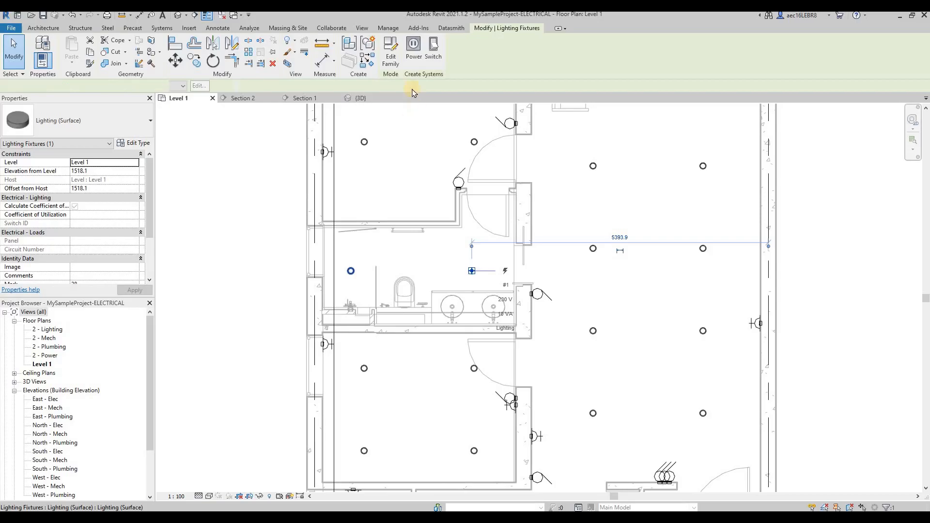
pyautogui.click(485, 55)
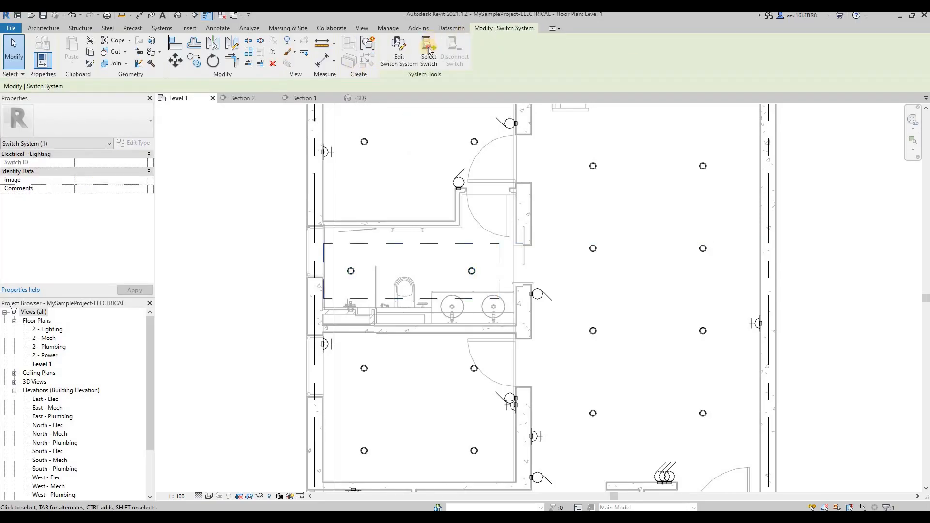
pyautogui.click(463, 186)
# Review how the bathroom fixtures and the entrance fixture are linked to their switches by highlighting their switch systems.
pyautogui.scroll(-2, 320, 306)
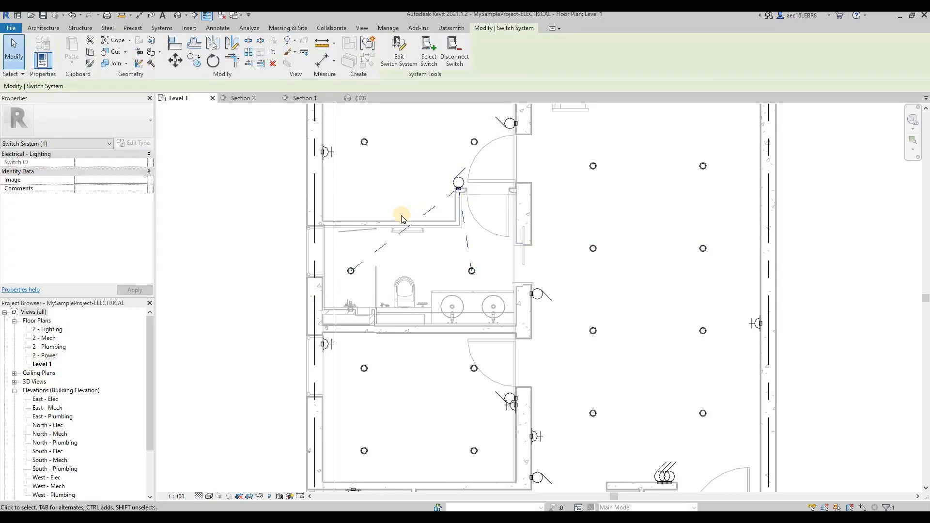
pyautogui.scroll(2, 550, 359)
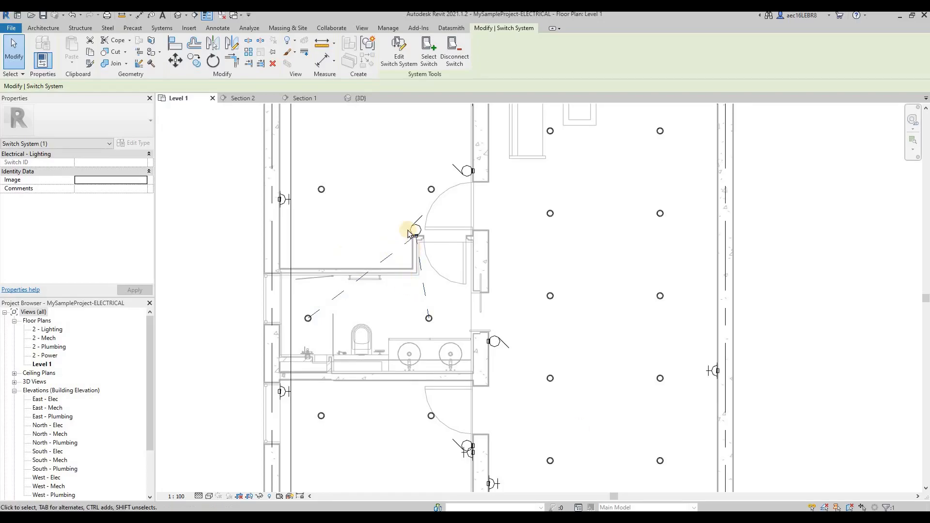
pyautogui.press('Escape')
pyautogui.click(431, 322)
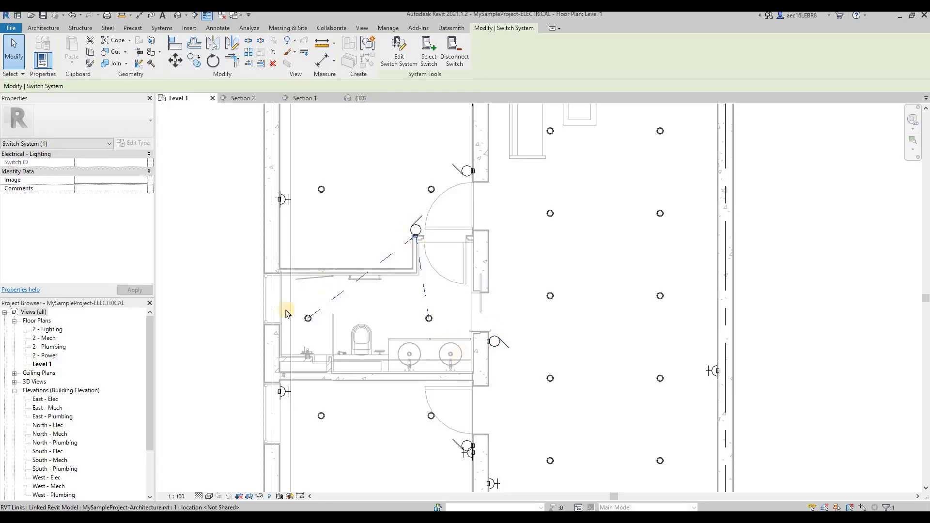
pyautogui.scroll(-4, 428, 330)
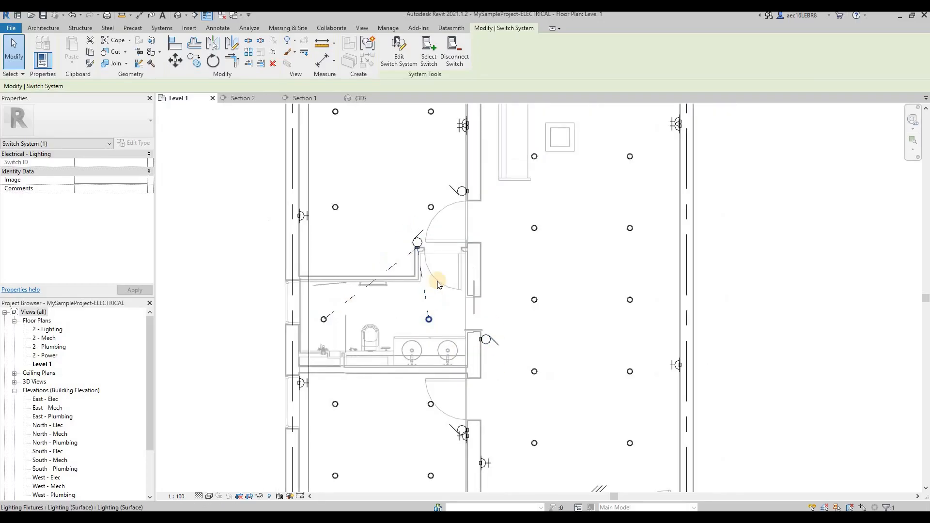
pyautogui.click(489, 282)
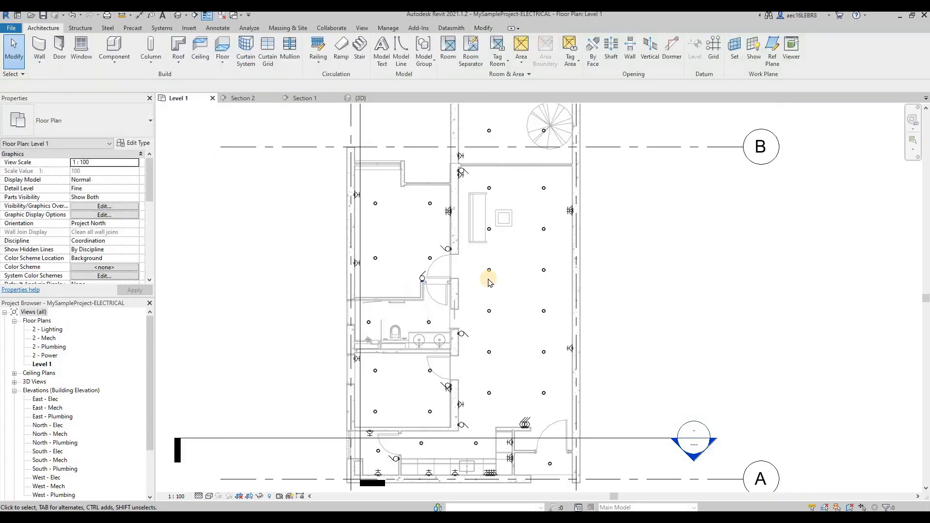
pyautogui.press('Tab')
pyautogui.press('Tab')
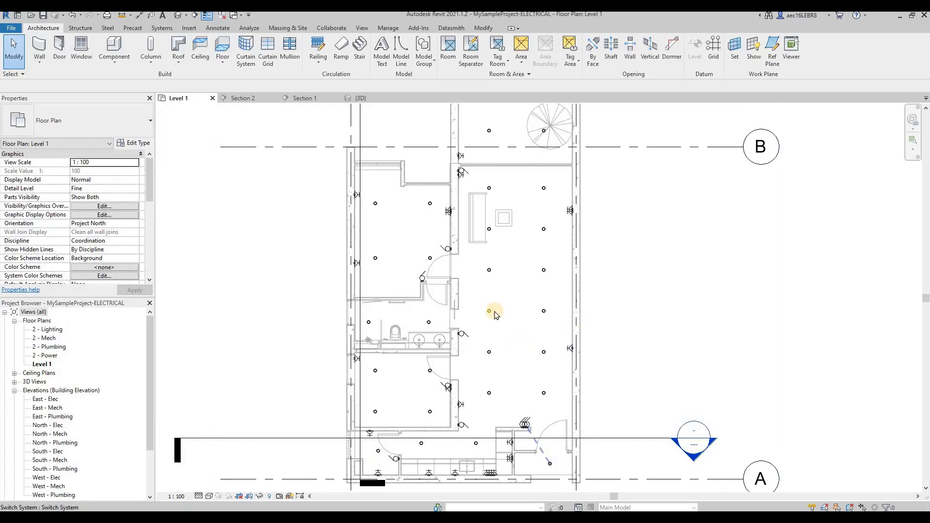
# Create a switch system for the two fixtures in the spiral stair area and assign it to the one-gang switch just inside the living area.
pyautogui.moveTo(500, 341); pyautogui.dragTo(437, 236, button='middle')
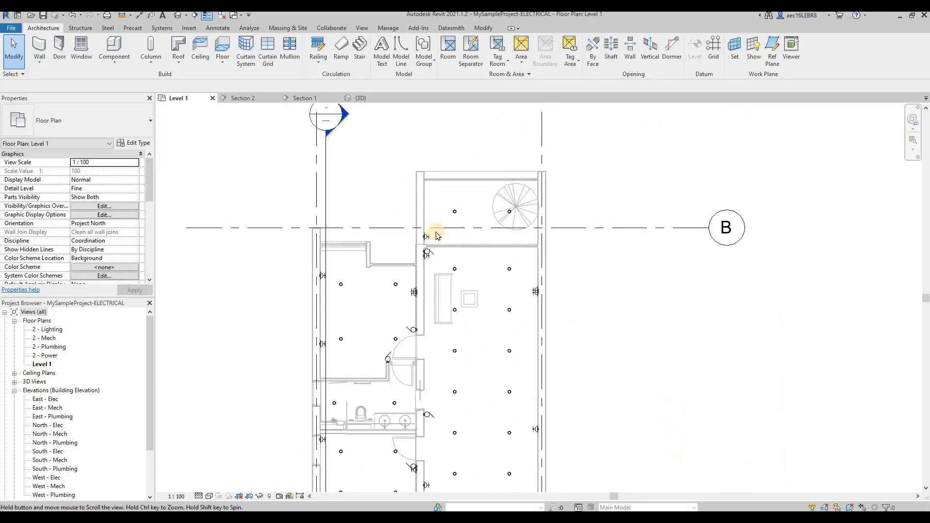
pyautogui.scroll(2, 452, 224)
pyautogui.keyDown('ctrl'); pyautogui.click(531, 216); pyautogui.keyUp('ctrl')
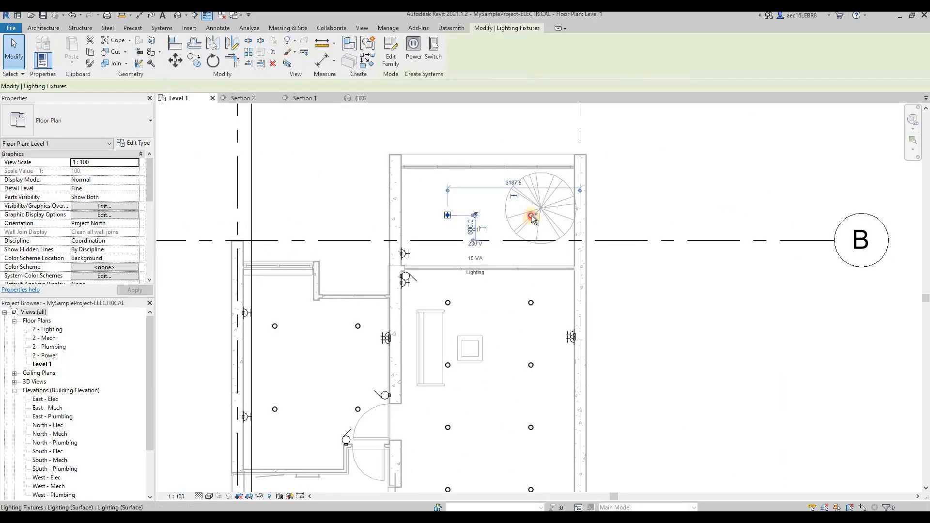
pyautogui.click(487, 48)
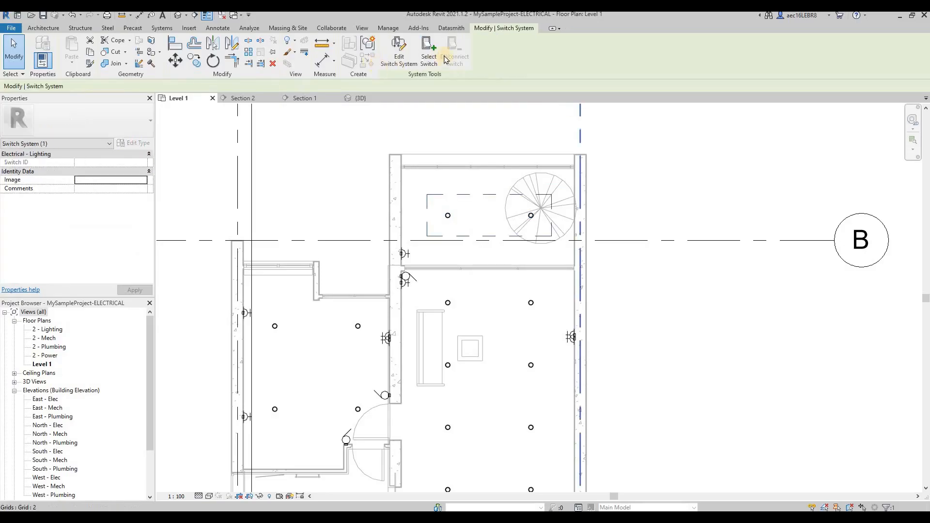
pyautogui.click(429, 48)
pyautogui.scroll(-1, 407, 269)
pyautogui.scroll(3, 411, 284)
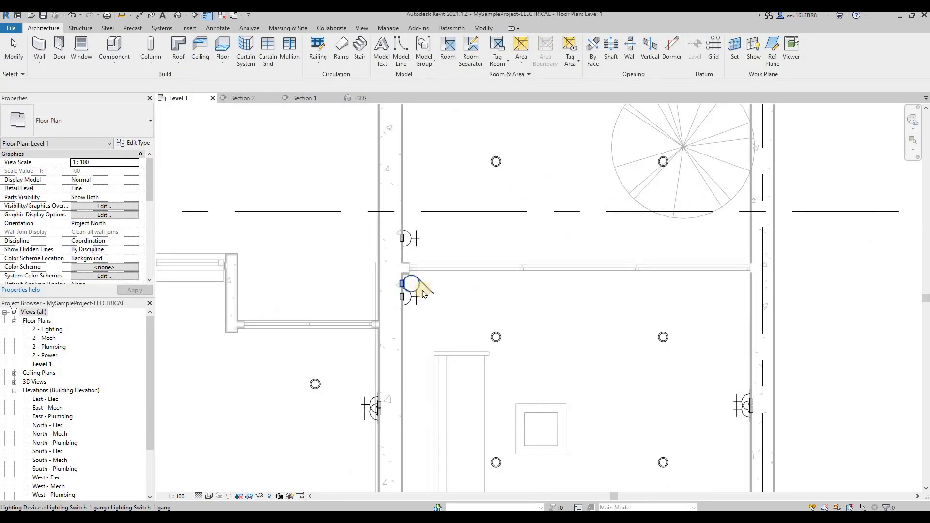
pyautogui.click(409, 284)
pyautogui.scroll(-3, 476, 203)
pyautogui.press('Escape')
pyautogui.scroll(-2, 478, 205)
pyautogui.moveTo(484, 339); pyautogui.dragTo(479, 248, button='middle')
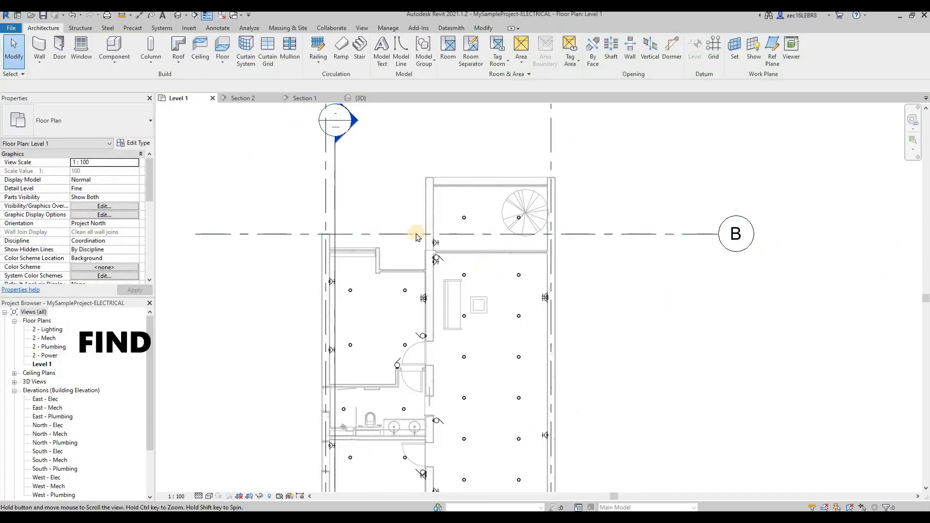
pyautogui.scroll(-2, 343, 165)
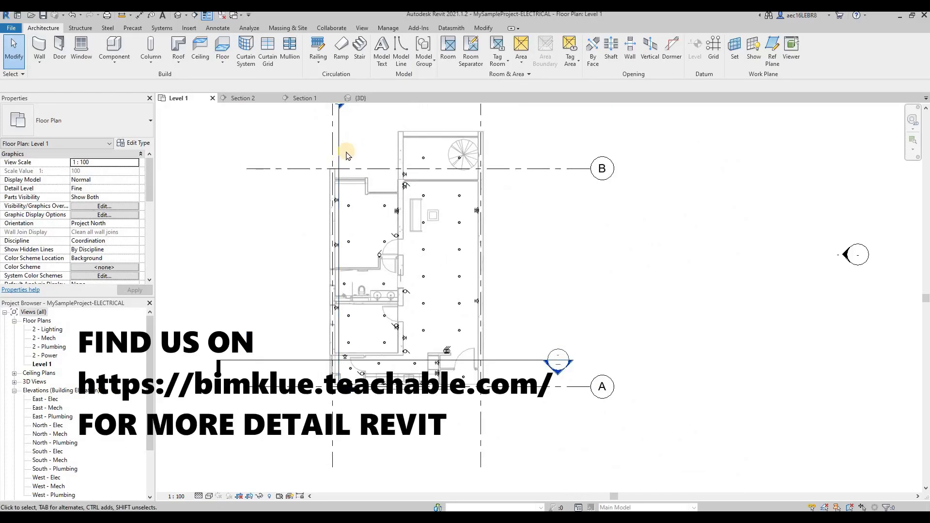
pyautogui.scroll(1, 347, 150)
pyautogui.moveTo(419, 402); pyautogui.dragTo(487, 347, button='middle')
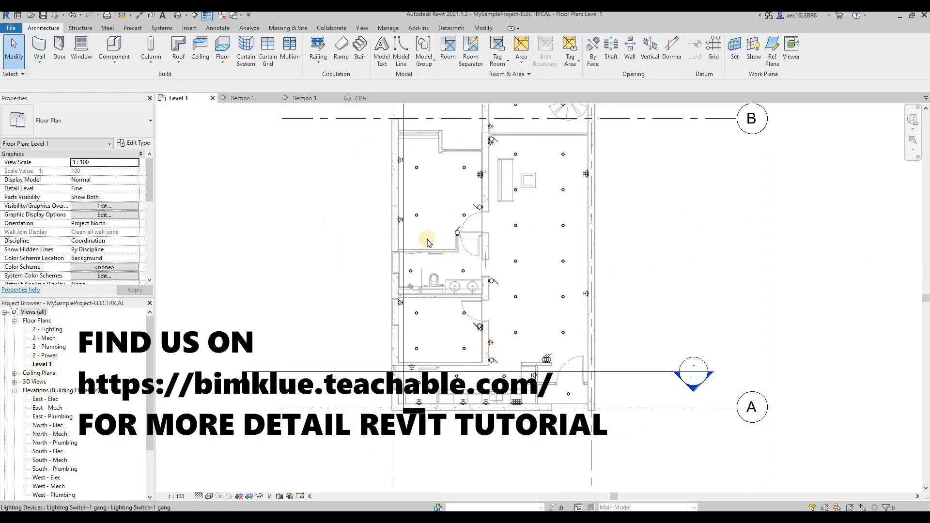